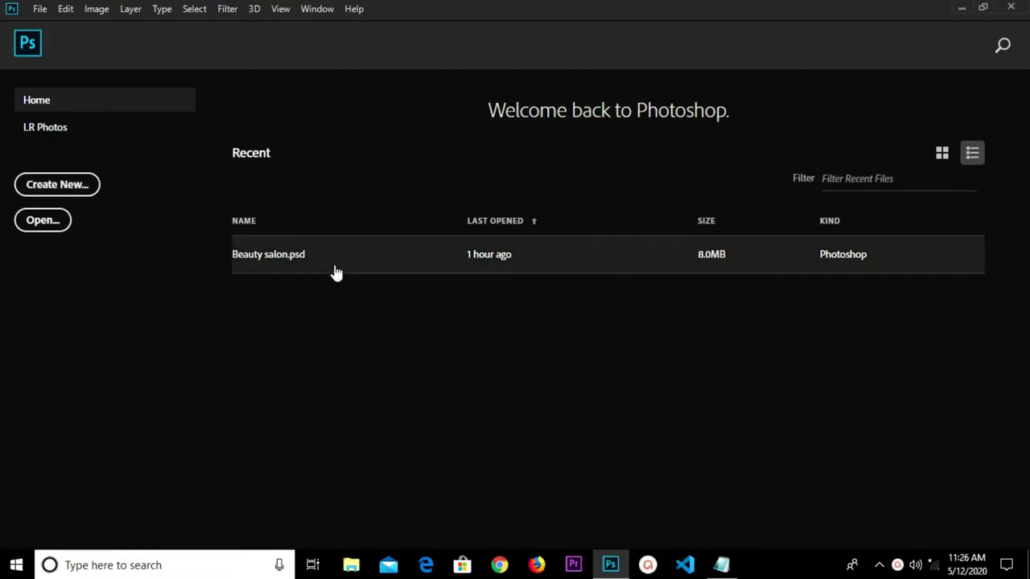
- Create a new white 1000 × 1000 px, 300 ppi document from the Art & Illustration presets
{"action": "left_click", "coordinate": [334, 266]}
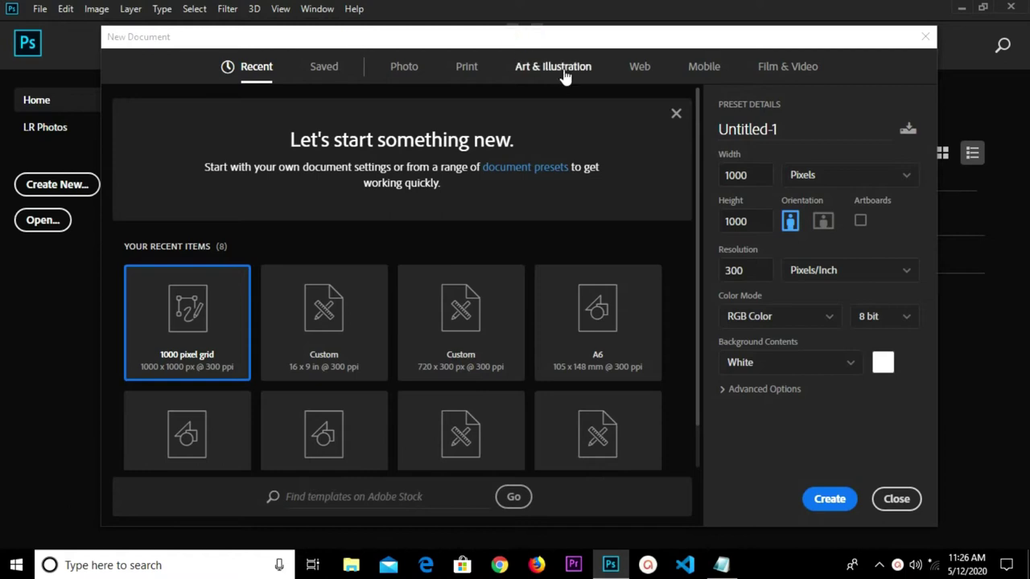
{"action": "left_click", "coordinate": [554, 73]}
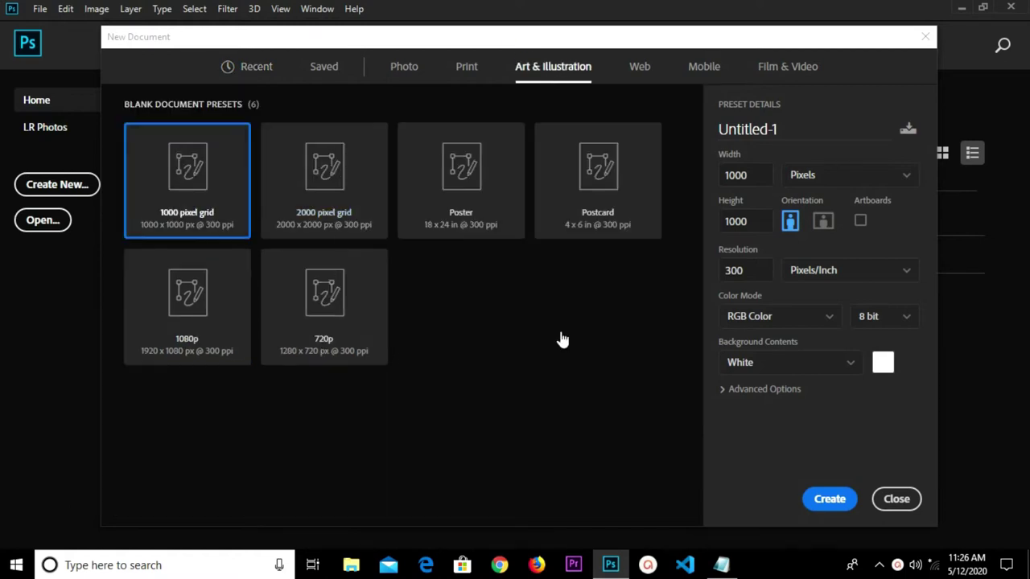
{"action": "double_click", "coordinate": [757, 269]}
{"action": "left_click", "coordinate": [827, 497]}
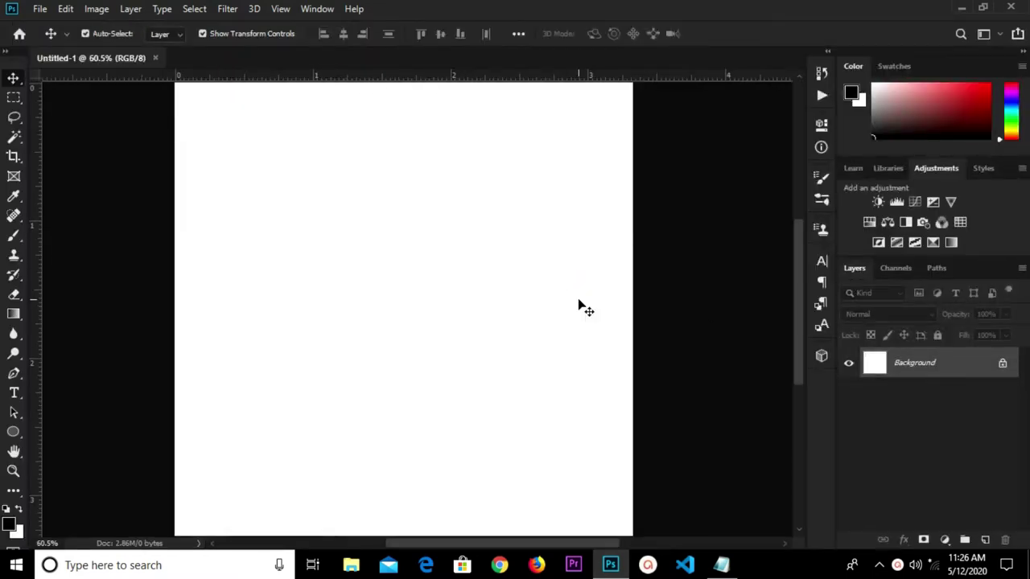
- Unlock the background as Layer 0 and add a dark purple #350255 solid colour fill layer
{"action": "double_click", "coordinate": [964, 372]}
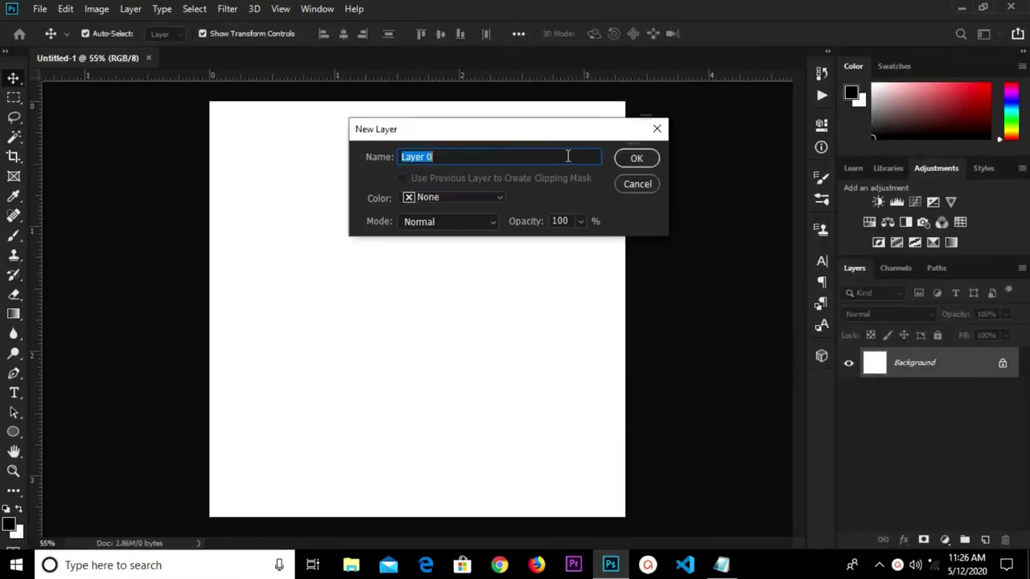
{"action": "left_click", "coordinate": [629, 162]}
{"action": "left_click", "coordinate": [945, 540]}
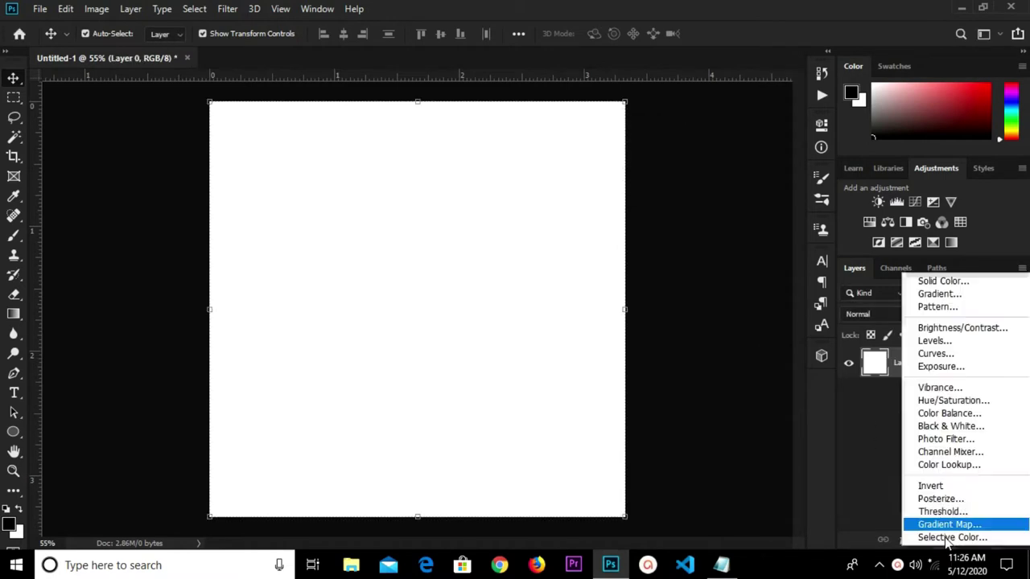
{"action": "left_click", "coordinate": [943, 281]}
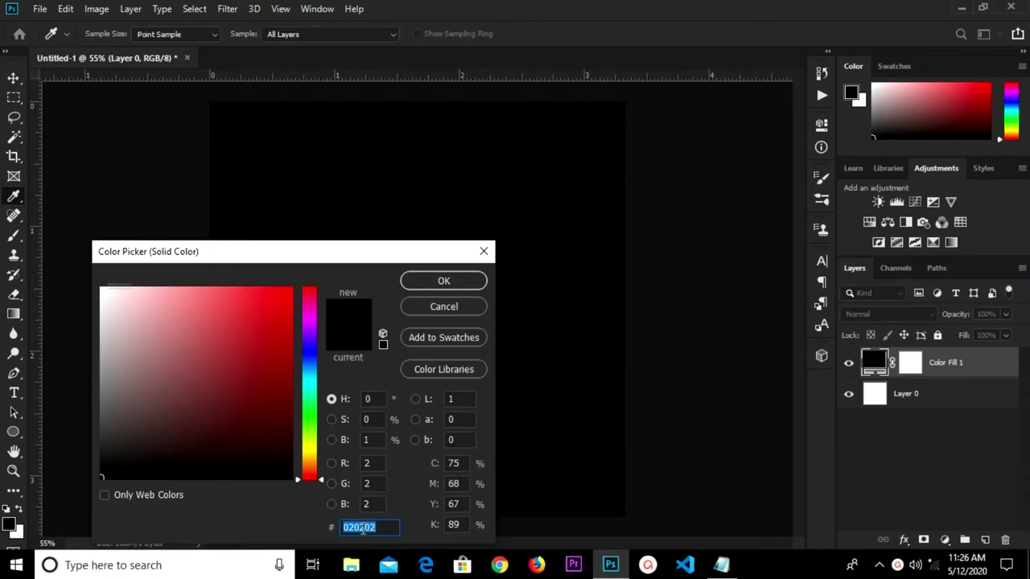
{"action": "left_click_drag", "start_coordinate": [380, 529], "coordinate": [346, 531]}
{"action": "type", "text": "350255"}
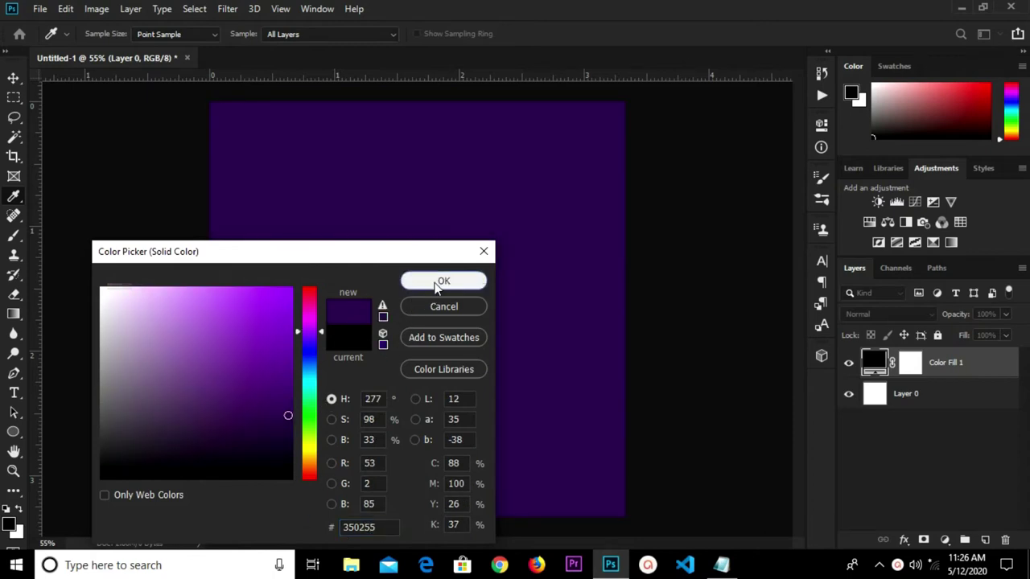
{"action": "left_click", "coordinate": [443, 281]}
{"action": "left_click", "coordinate": [945, 540]}
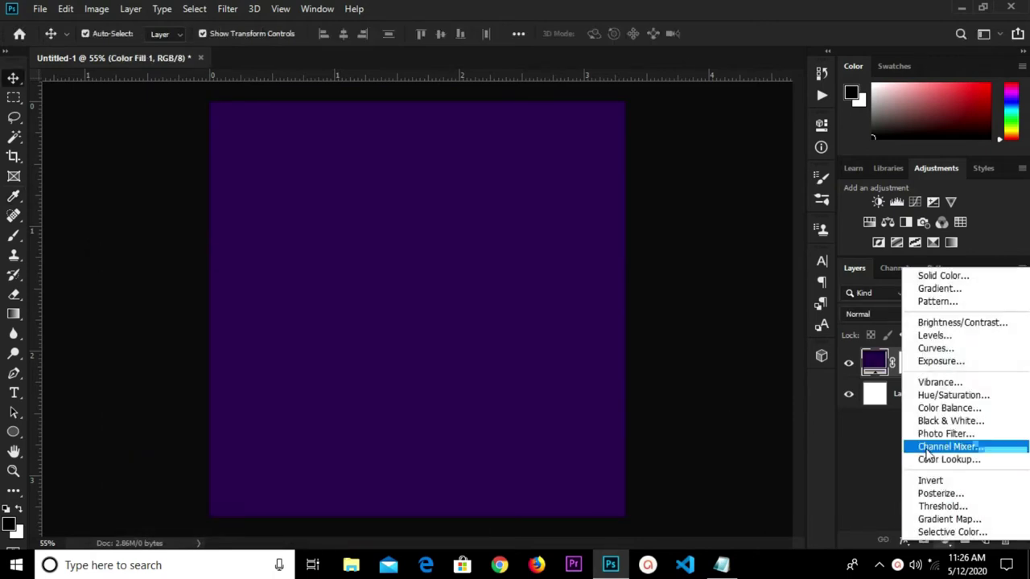
- Add a second solid colour fill layer in brighter purple #650386
{"action": "left_click", "coordinate": [944, 276]}
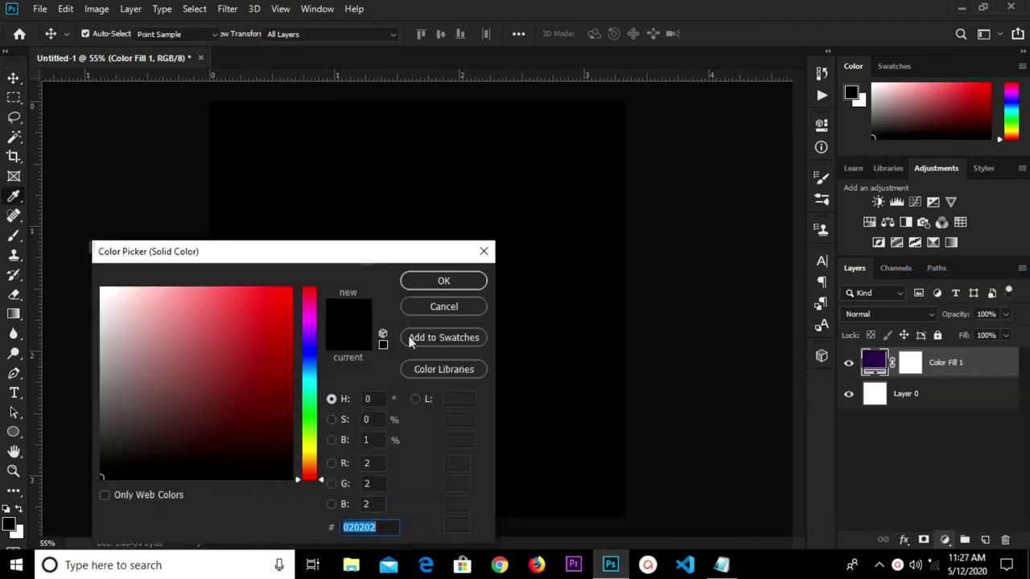
{"action": "left_click_drag", "start_coordinate": [378, 527], "coordinate": [313, 526]}
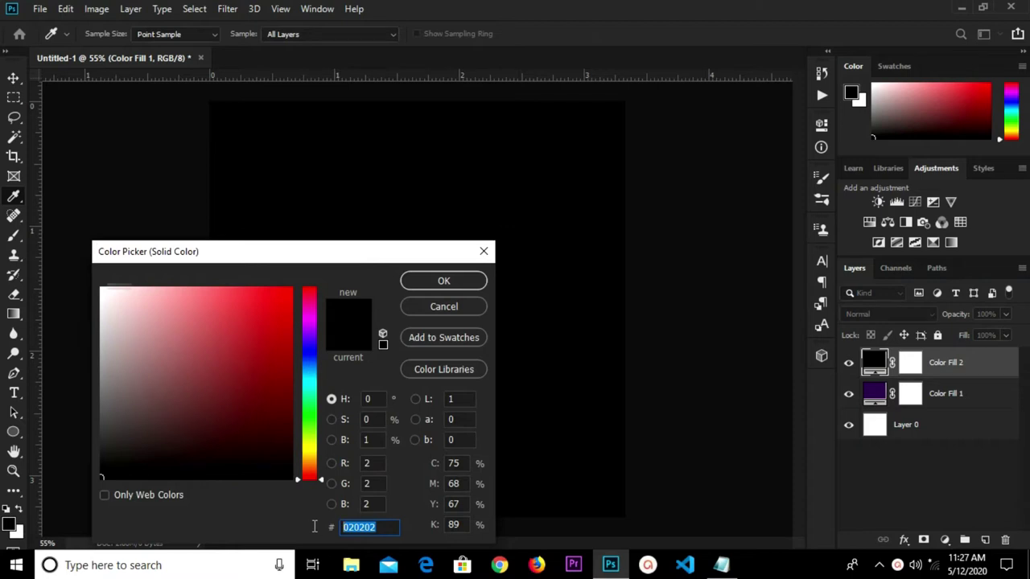
{"action": "type", "text": "650"}
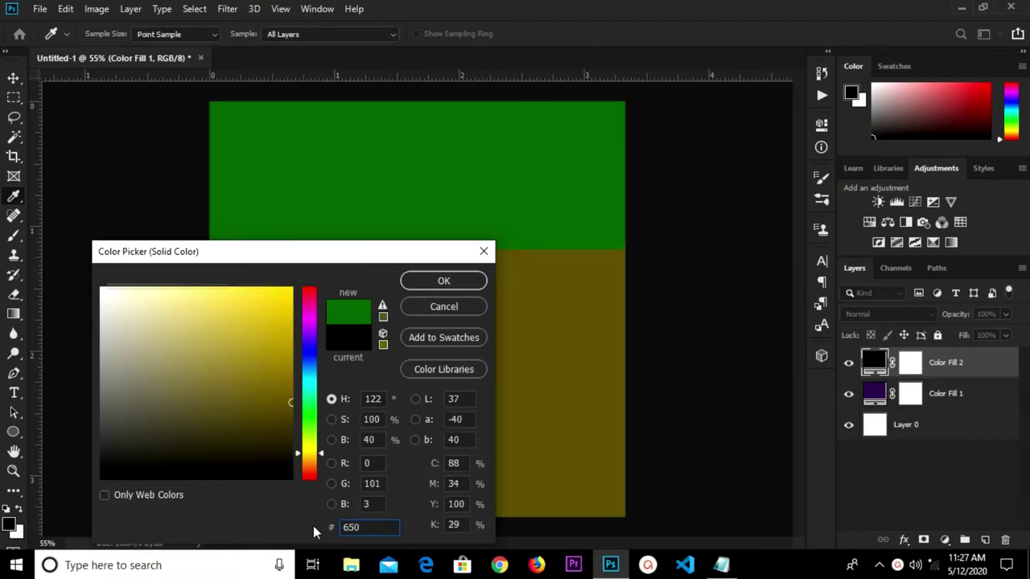
{"action": "type", "text": "386"}
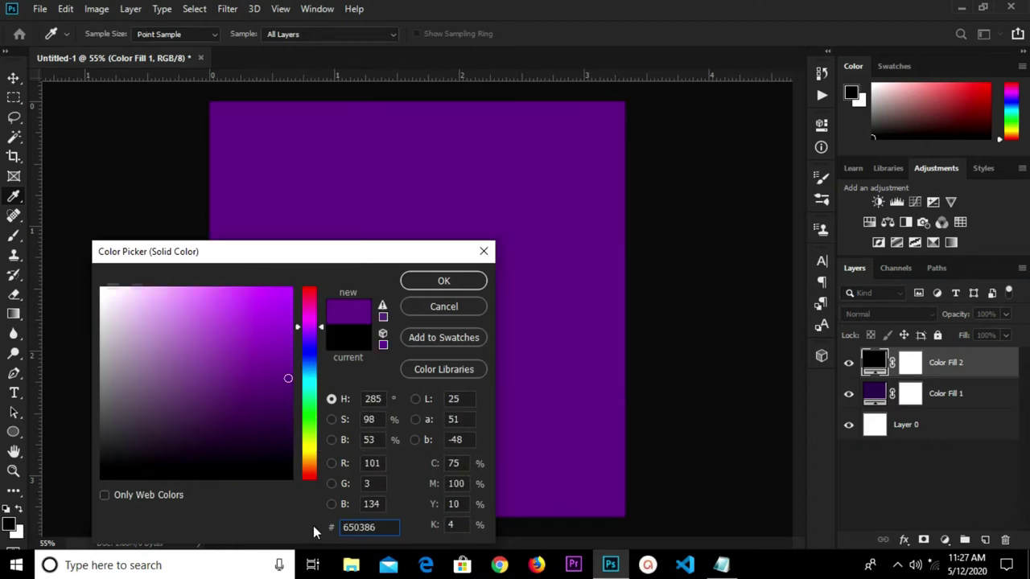
{"action": "left_click", "coordinate": [443, 281]}
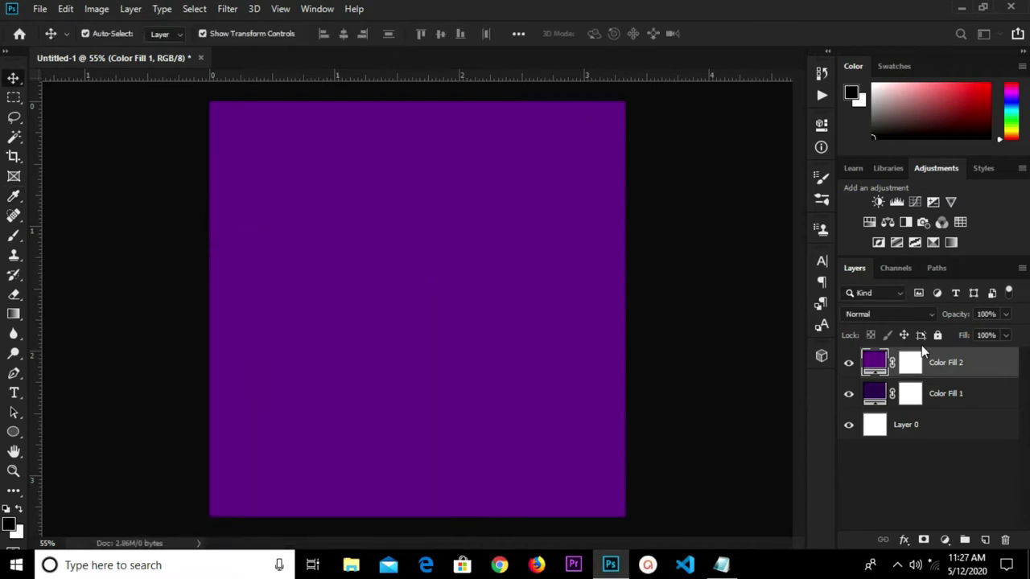
- Convert Color Fill 2 to a smart object and give it a layer mask
{"action": "right_click", "coordinate": [944, 369]}
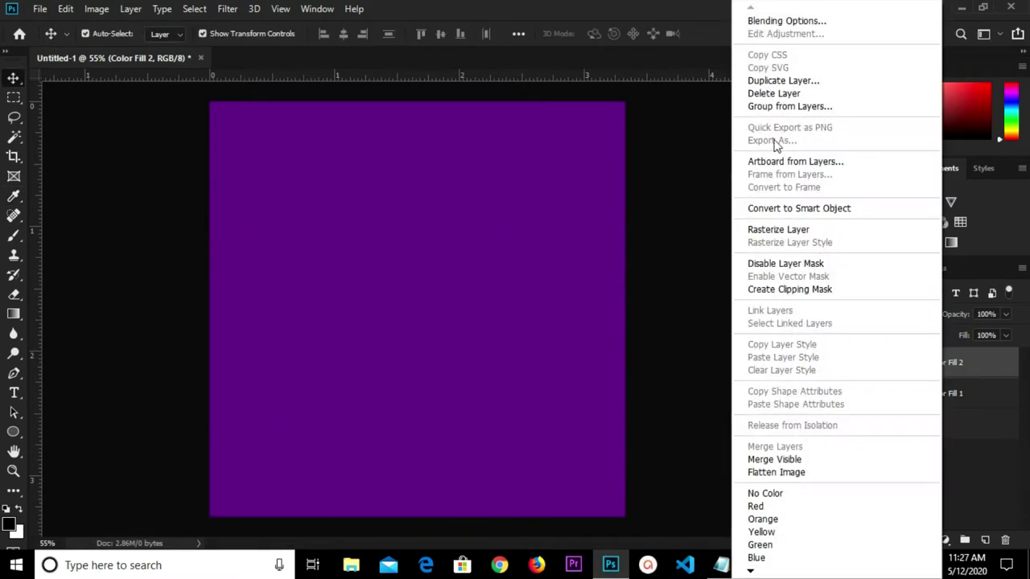
{"action": "left_click", "coordinate": [792, 209]}
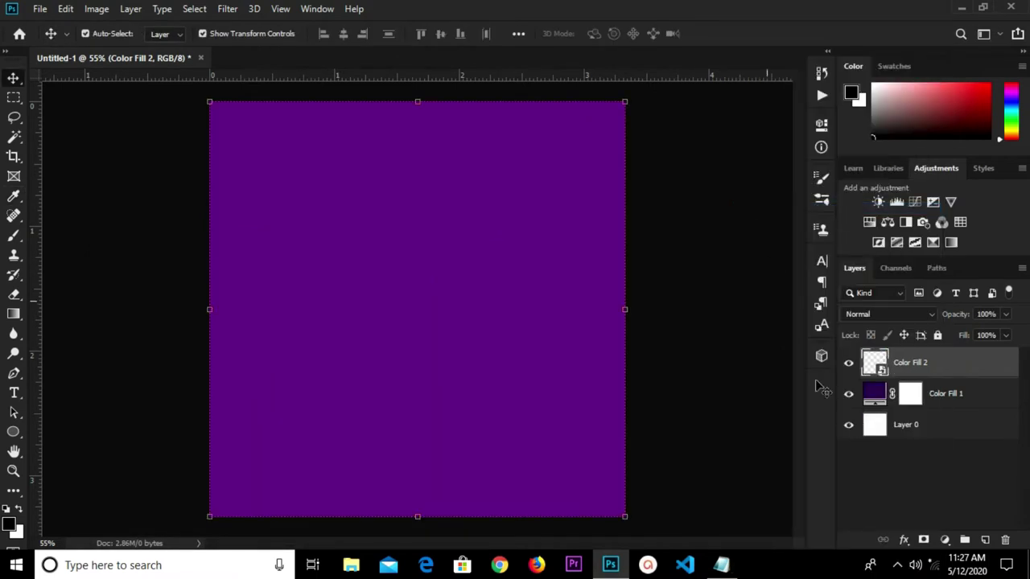
{"action": "left_click", "coordinate": [924, 541]}
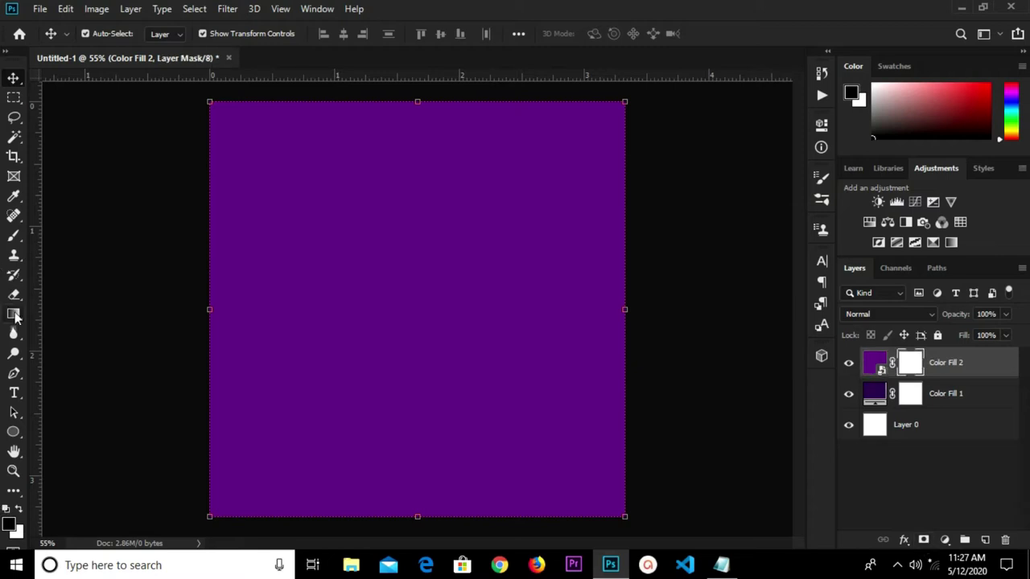
- Mask Color Fill 2 with a vertical foreground-to-transparent gradient, darker at the top
{"action": "right_click", "coordinate": [12, 313]}
{"action": "left_click", "coordinate": [48, 311]}
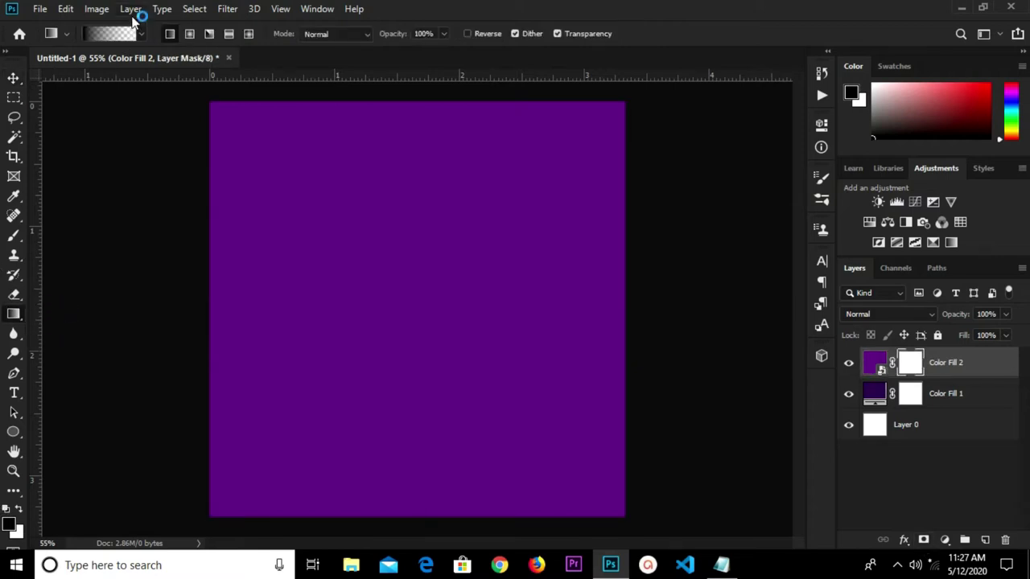
{"action": "left_click", "coordinate": [112, 34]}
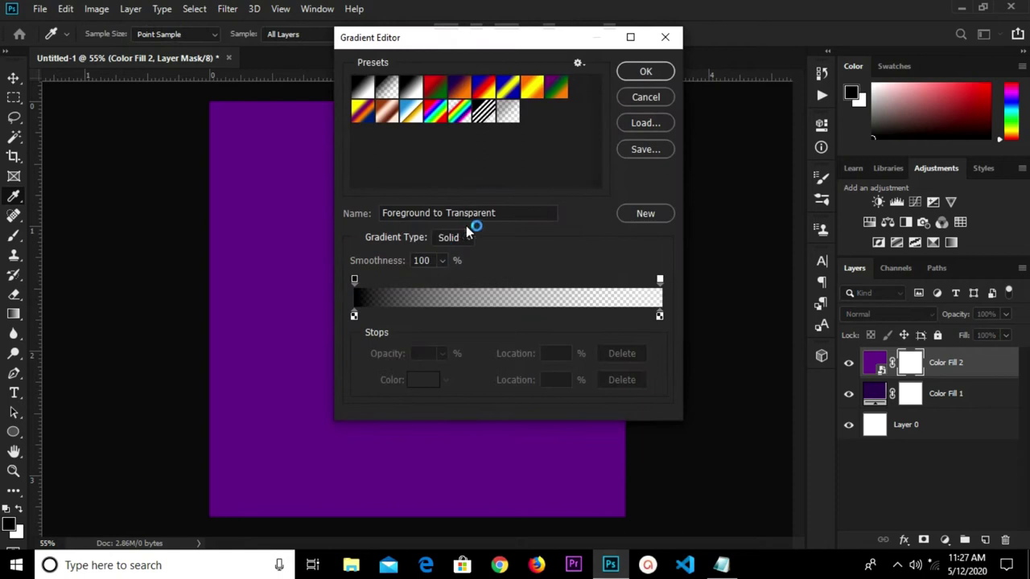
{"action": "left_click", "coordinate": [636, 72]}
{"action": "left_click_drag", "start_coordinate": [415, 93], "coordinate": [423, 345]}
{"action": "right_click", "coordinate": [11, 80]}
{"action": "left_click", "coordinate": [48, 77]}
{"action": "left_click", "coordinate": [78, 231]}
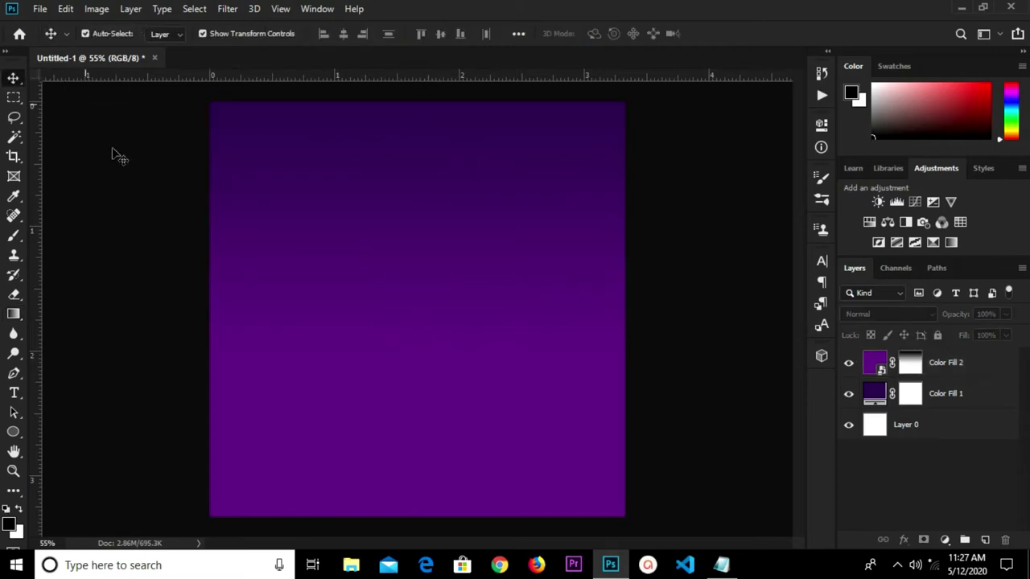
{"action": "left_click", "coordinate": [42, 9]}
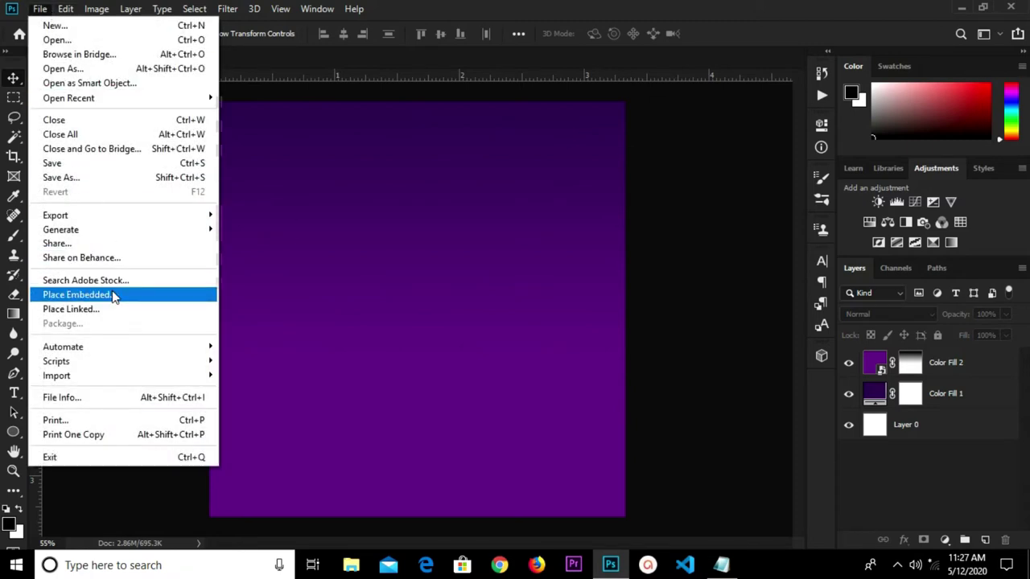
- Place the lilac-makeup model photo as an embedded image, flipped horizontally
{"action": "left_click", "coordinate": [113, 295]}
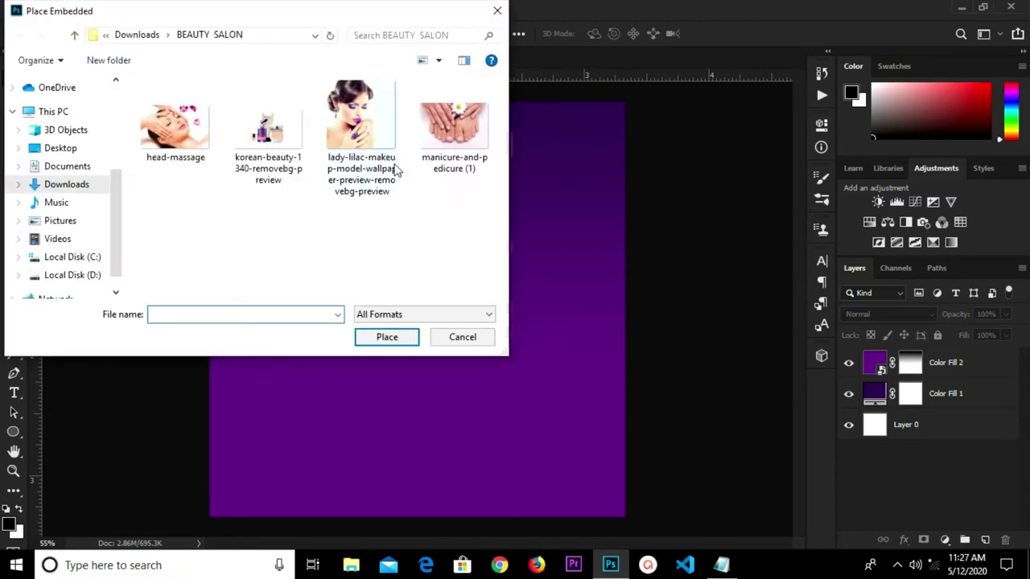
{"action": "left_click", "coordinate": [396, 171]}
{"action": "left_click", "coordinate": [393, 341]}
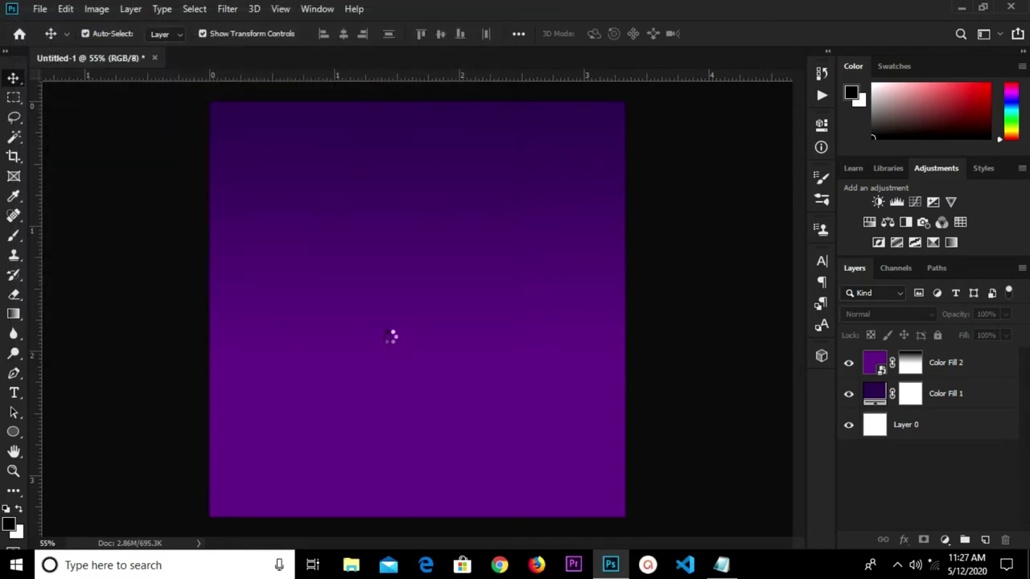
{"action": "right_click", "coordinate": [384, 337]}
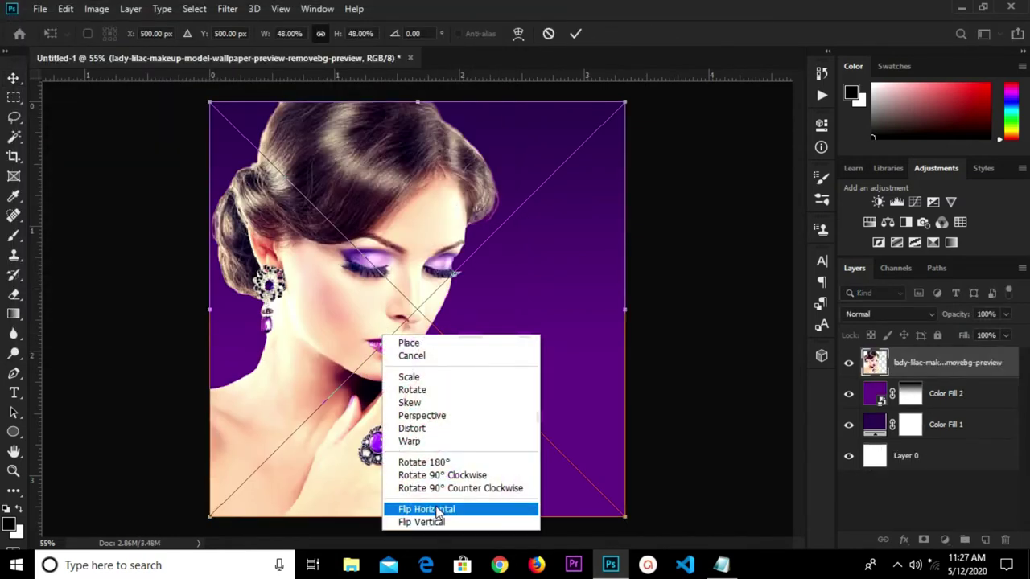
{"action": "left_click", "coordinate": [435, 510]}
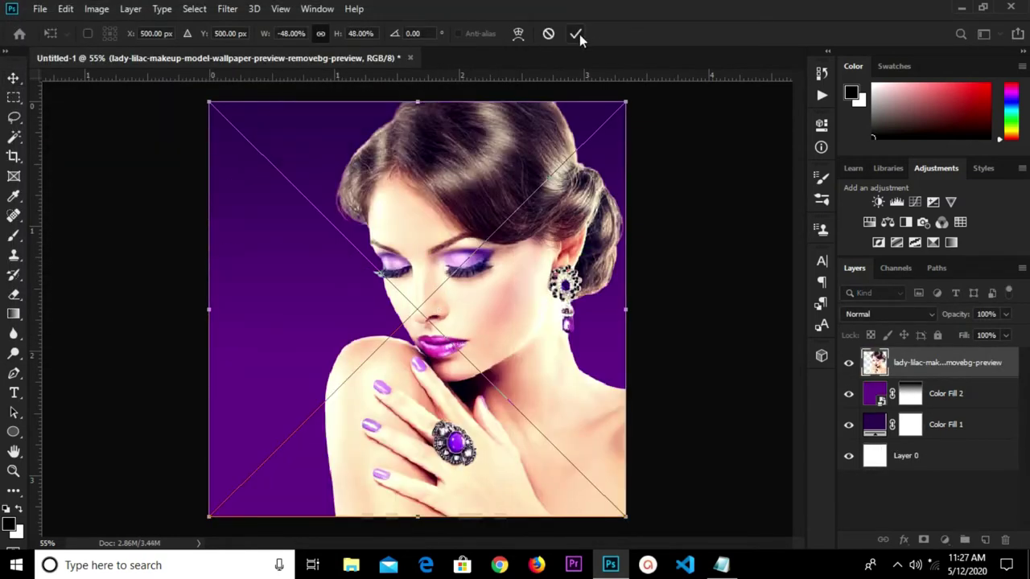
{"action": "left_click", "coordinate": [579, 34]}
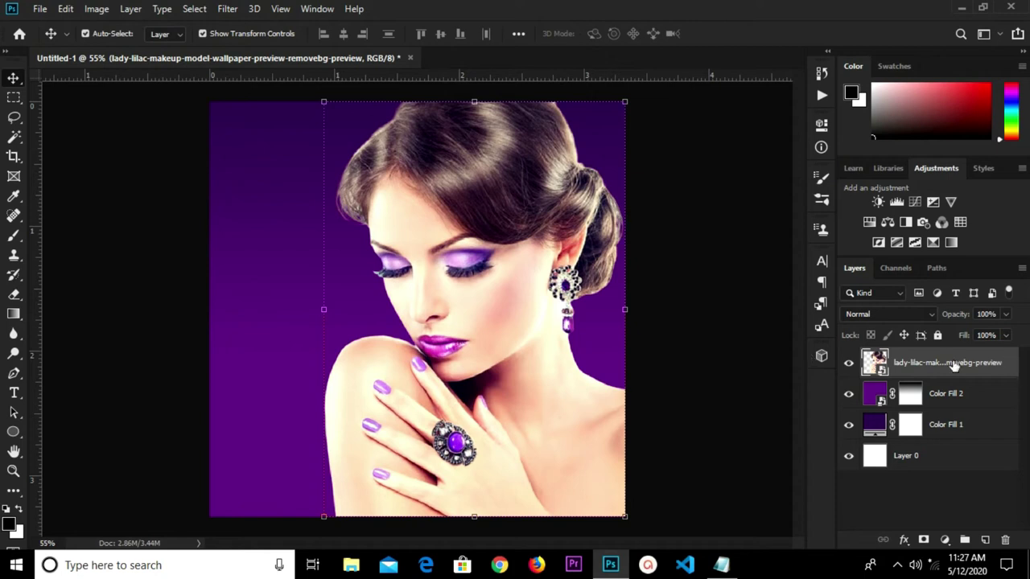
- Convert the model to a smart object, enlarge it to about 102.5% and move it to the right edge
{"action": "right_click", "coordinate": [954, 366]}
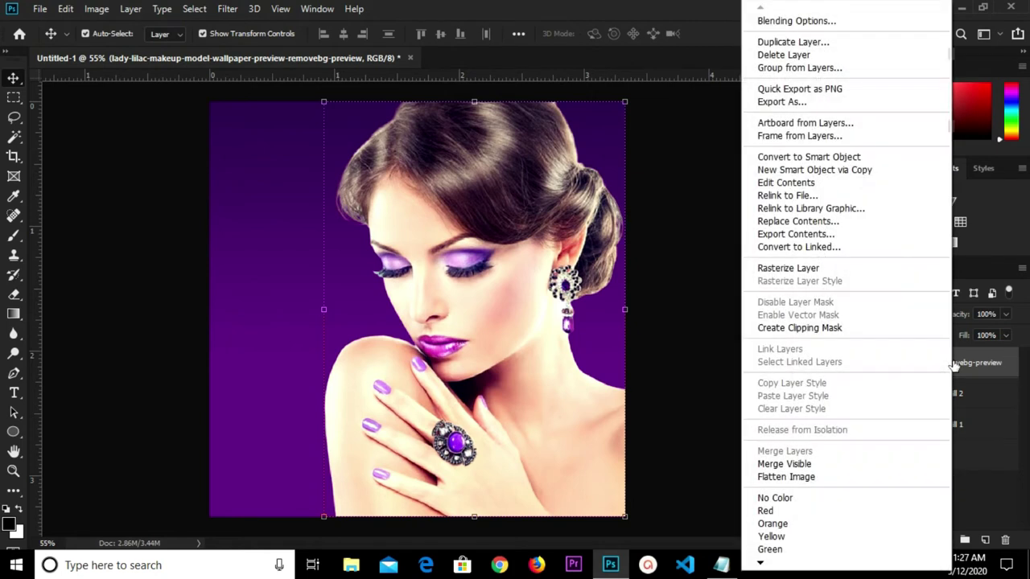
{"action": "left_click", "coordinate": [768, 157]}
{"action": "left_click_drag", "start_coordinate": [491, 225], "coordinate": [546, 219]}
{"action": "key", "text": "ctrl+minus"}
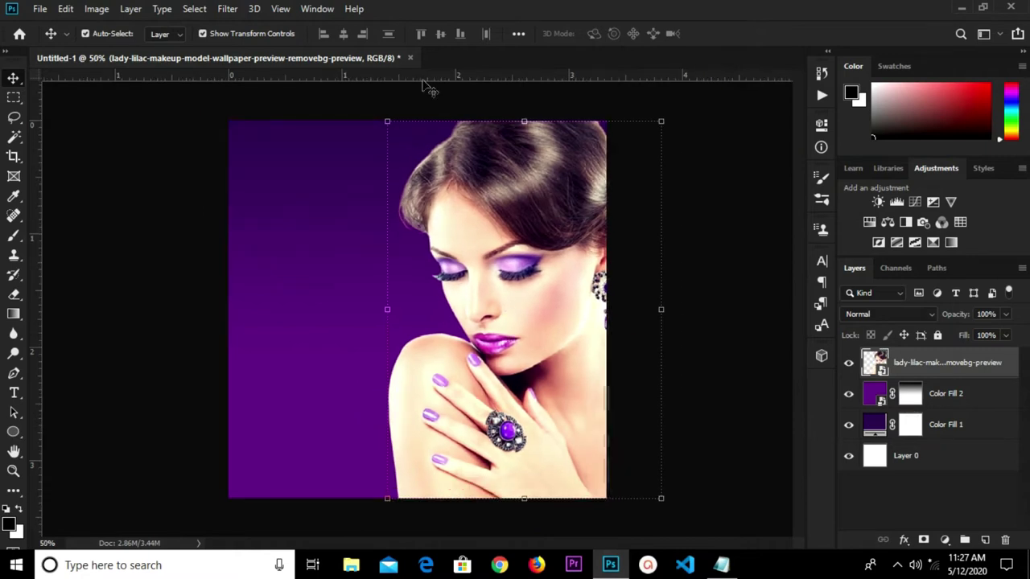
{"action": "left_click_drag", "start_coordinate": [389, 121], "coordinate": [381, 111]}
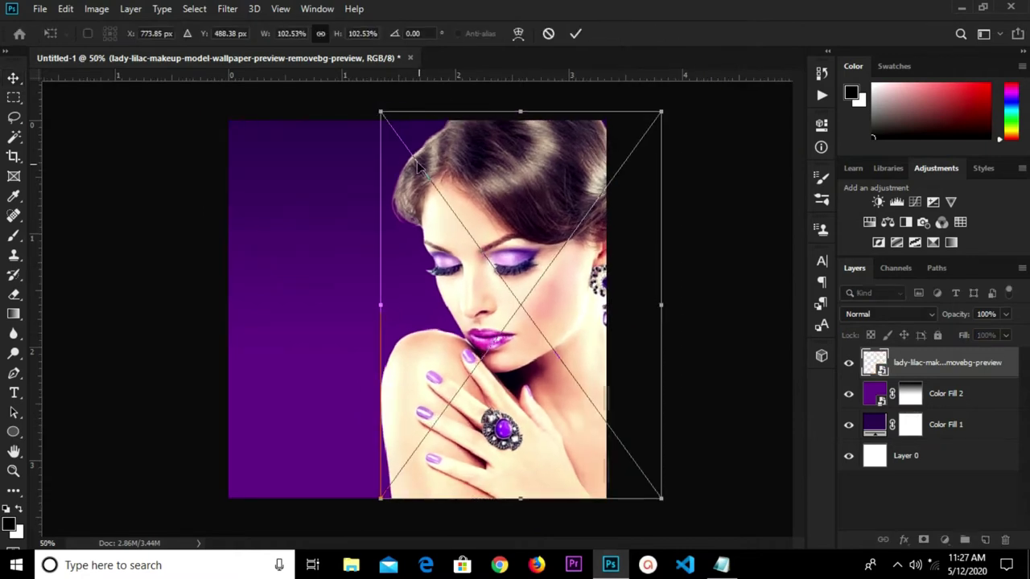
{"action": "mouse_move", "coordinate": [428, 175]}
{"action": "left_mouse_down"}
{"action": "mouse_move", "coordinate": [441, 181]}
{"action": "mouse_move", "coordinate": [441, 171]}
{"action": "left_mouse_up"}
{"action": "left_click", "coordinate": [575, 33]}
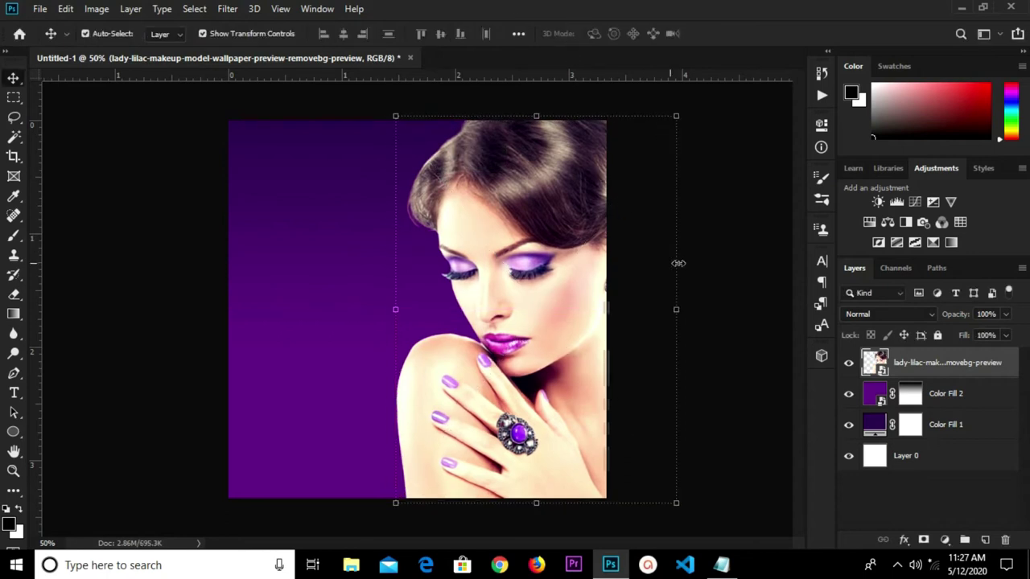
{"action": "left_click_drag", "start_coordinate": [548, 271], "coordinate": [576, 271]}
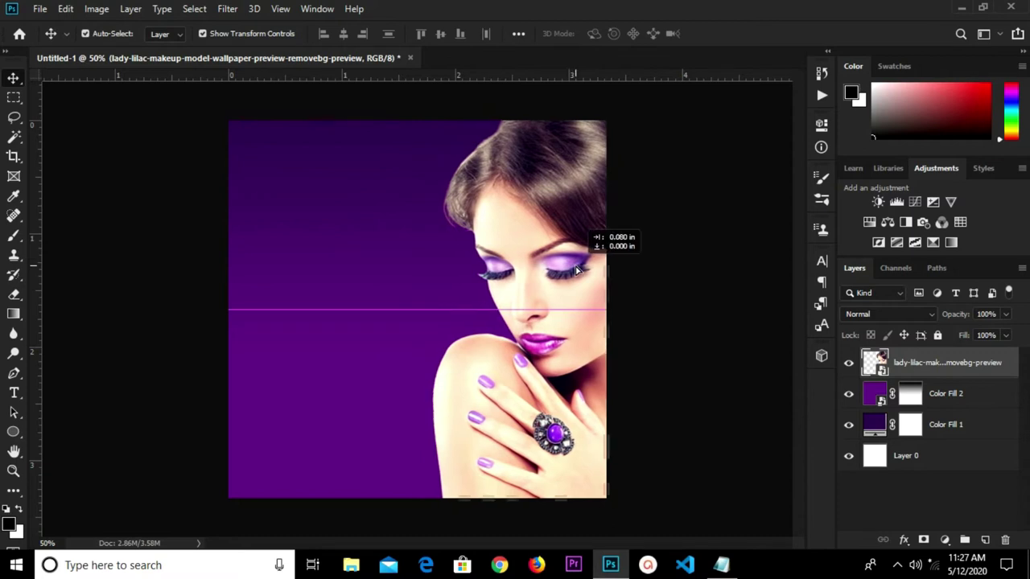
{"action": "left_click", "coordinate": [155, 232]}
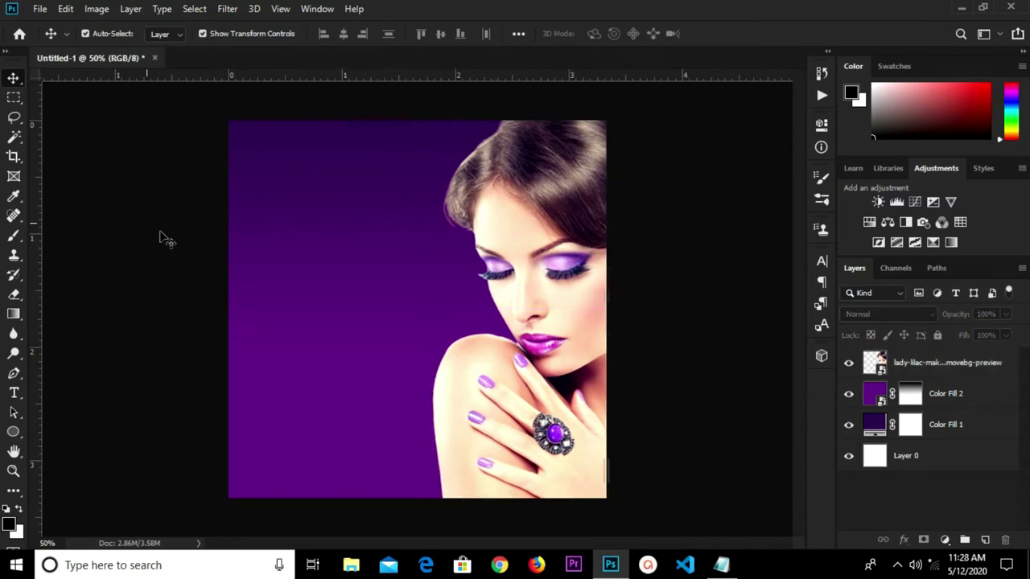
- Copy the two-line 'Beauty Salon' text from the Notepad notes and return to Photoshop
{"action": "left_click", "coordinate": [719, 565]}
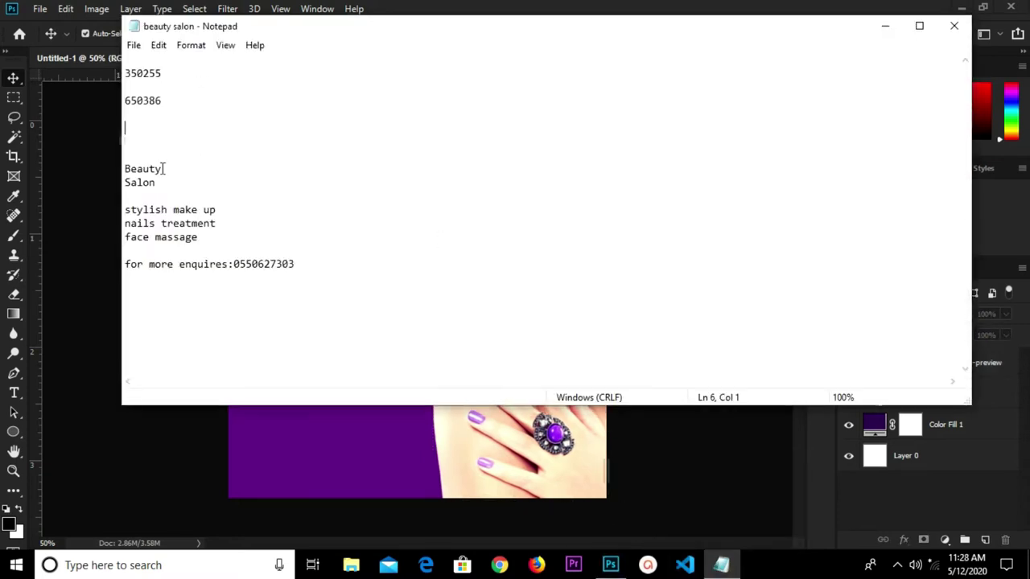
{"action": "left_click_drag", "start_coordinate": [163, 169], "coordinate": [98, 168]}
{"action": "left_click_drag", "start_coordinate": [161, 182], "coordinate": [139, 163]}
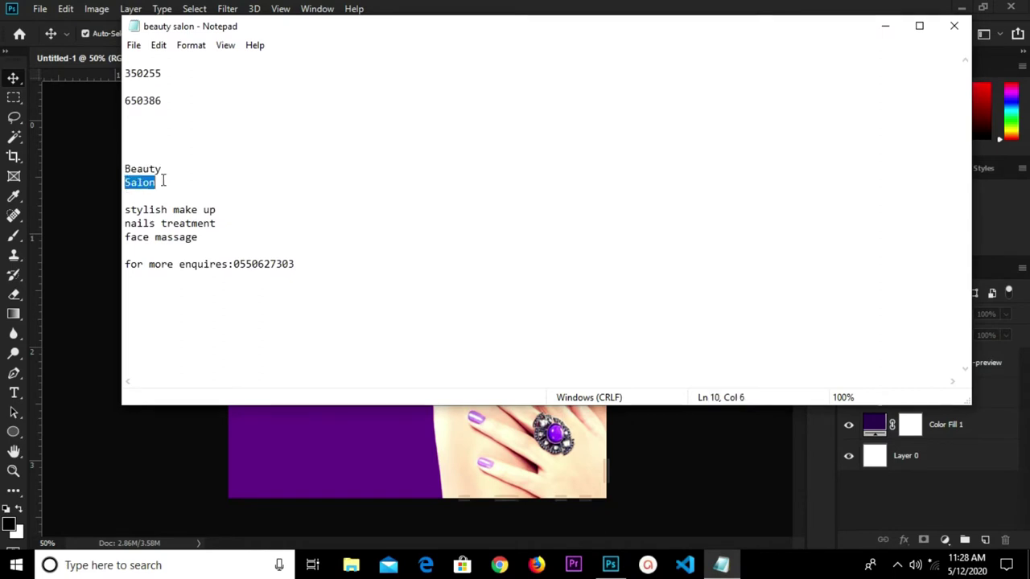
{"action": "right_click", "coordinate": [126, 166]}
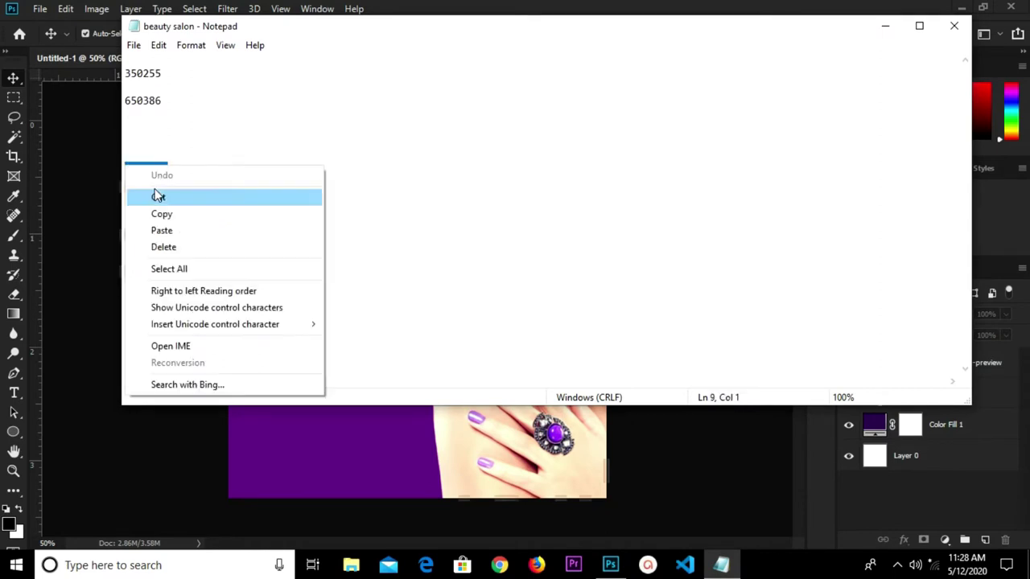
{"action": "left_click", "coordinate": [198, 213]}
{"action": "left_click", "coordinate": [305, 434]}
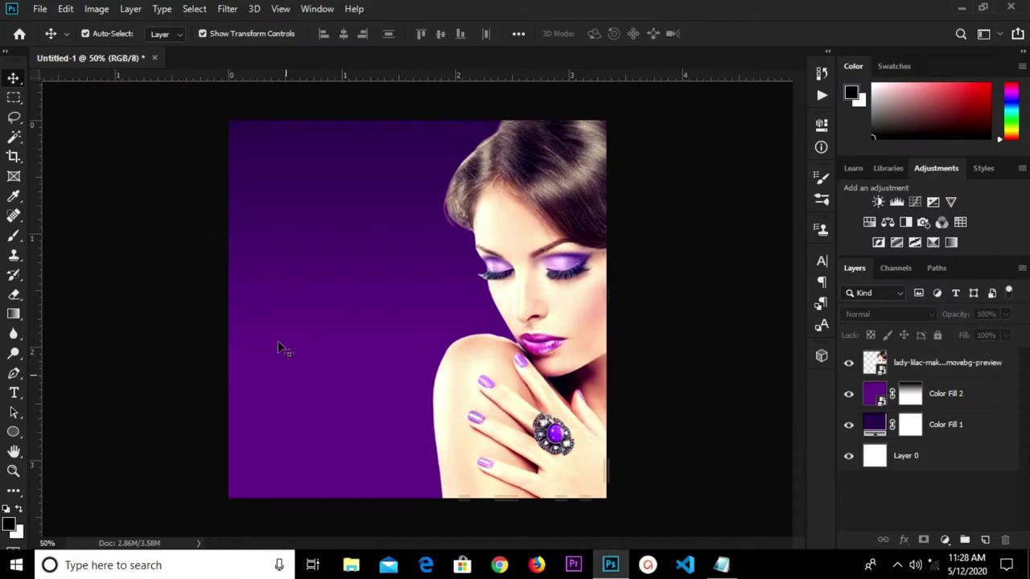
- Paste the Beauty Salon title near the top-left and colour it white #ffffff
{"action": "left_click", "coordinate": [15, 394]}
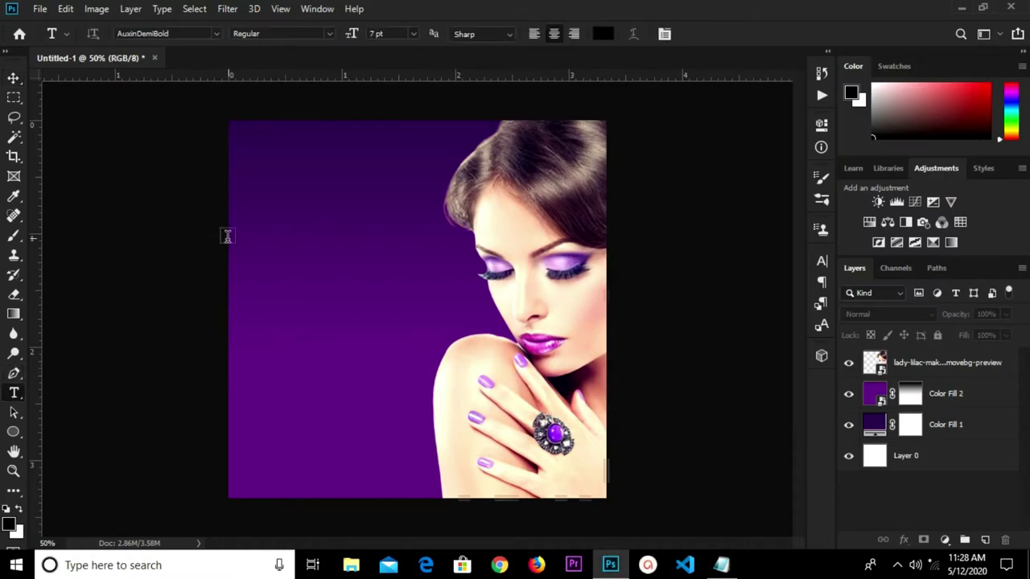
{"action": "left_click", "coordinate": [263, 169]}
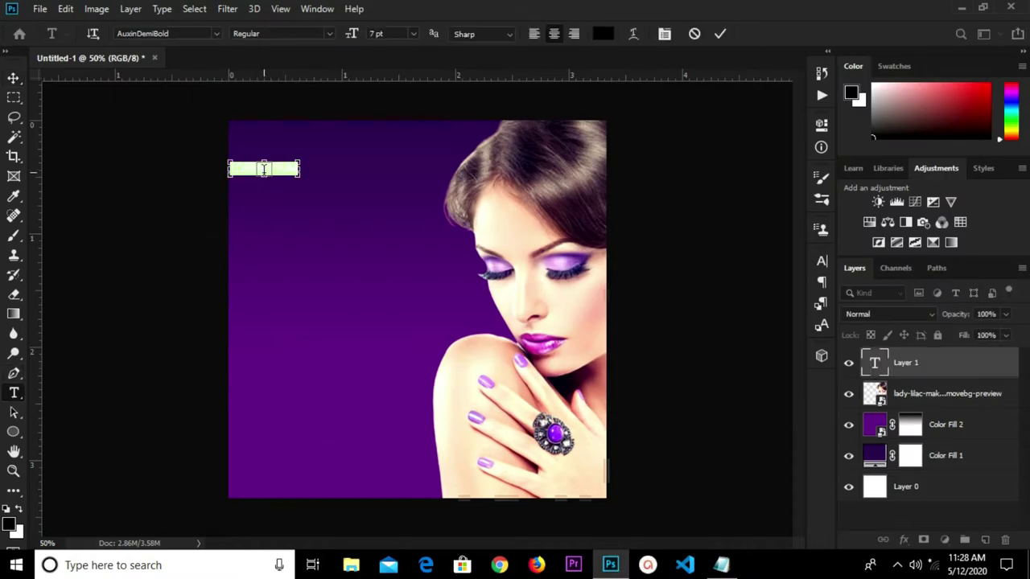
{"action": "key", "text": "ctrl+v"}
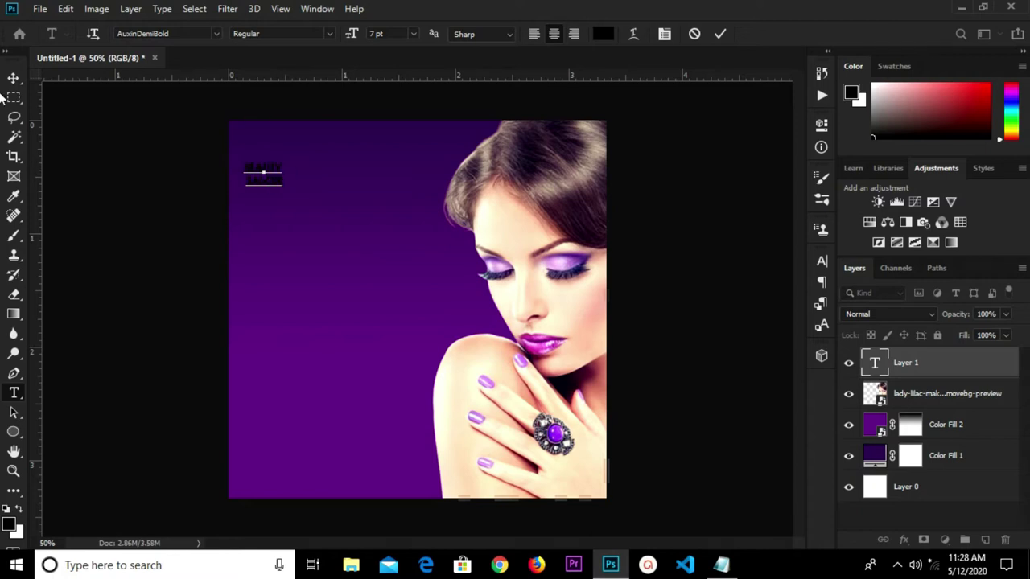
{"action": "left_click", "coordinate": [13, 78]}
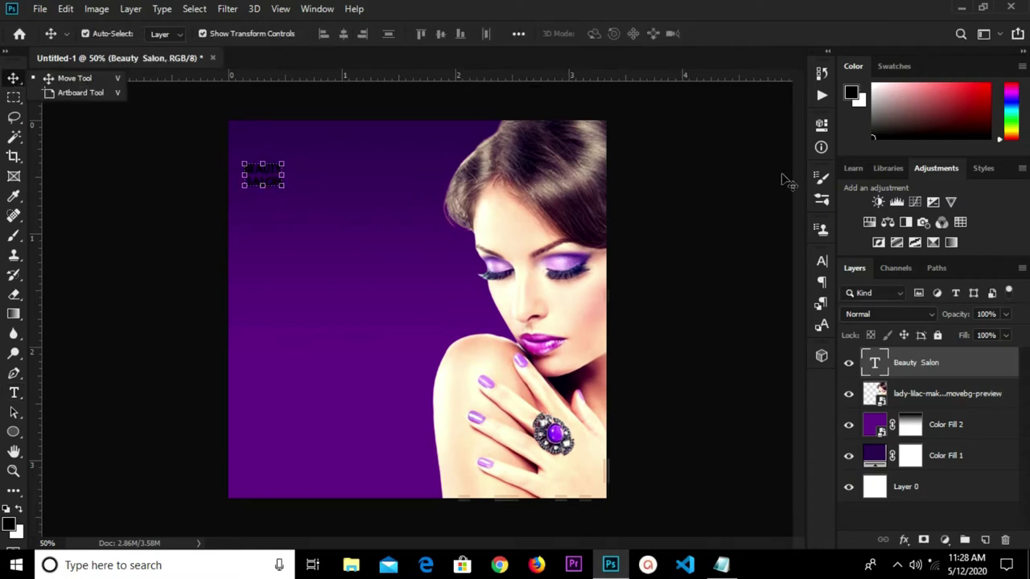
{"action": "left_click", "coordinate": [822, 262]}
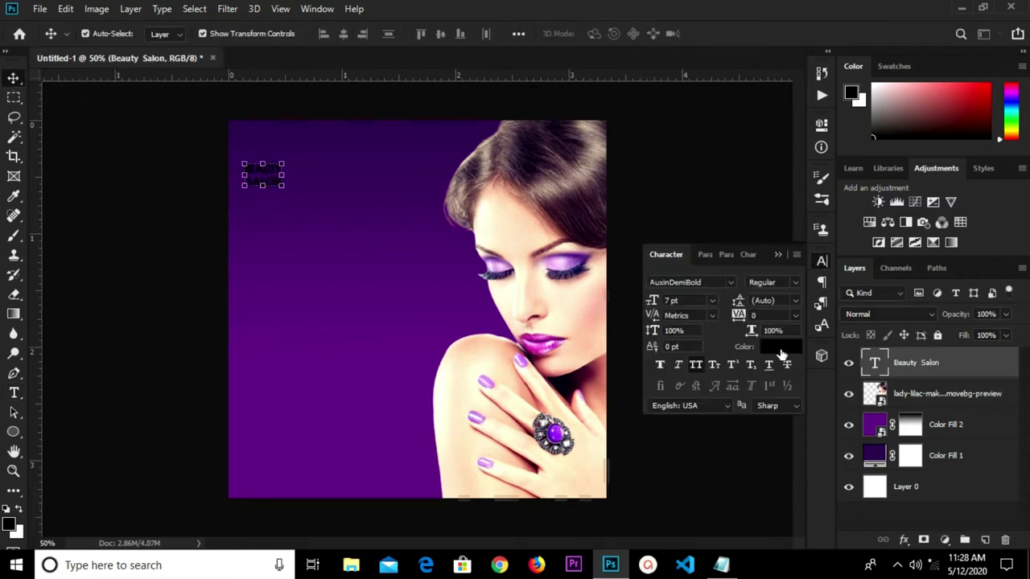
{"action": "left_click", "coordinate": [779, 348]}
{"action": "type", "text": "ffffff"}
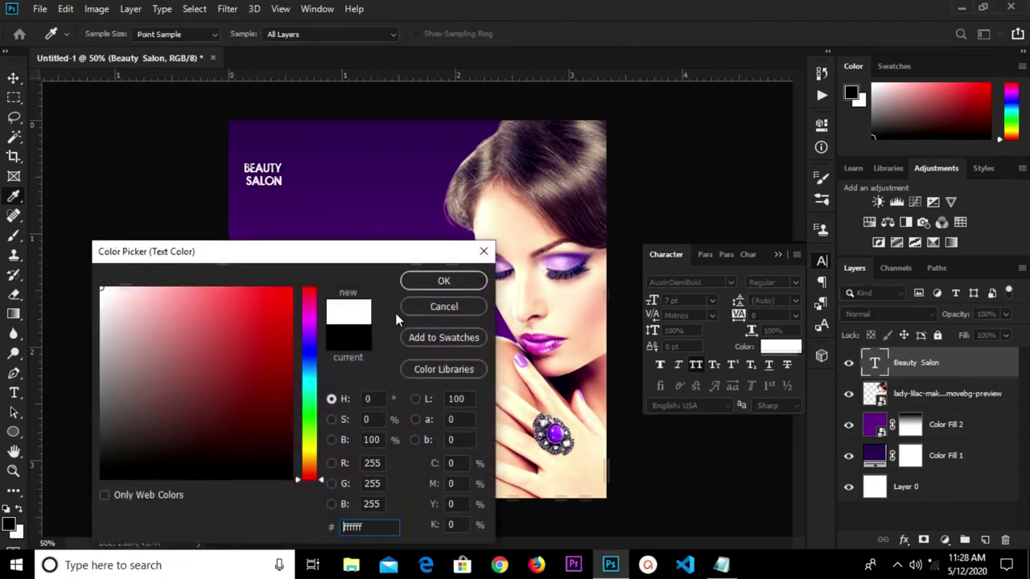
{"action": "left_click", "coordinate": [433, 281]}
{"action": "scroll", "coordinate": [276, 181], "scroll_direction": "up", "scroll_amount": 1}
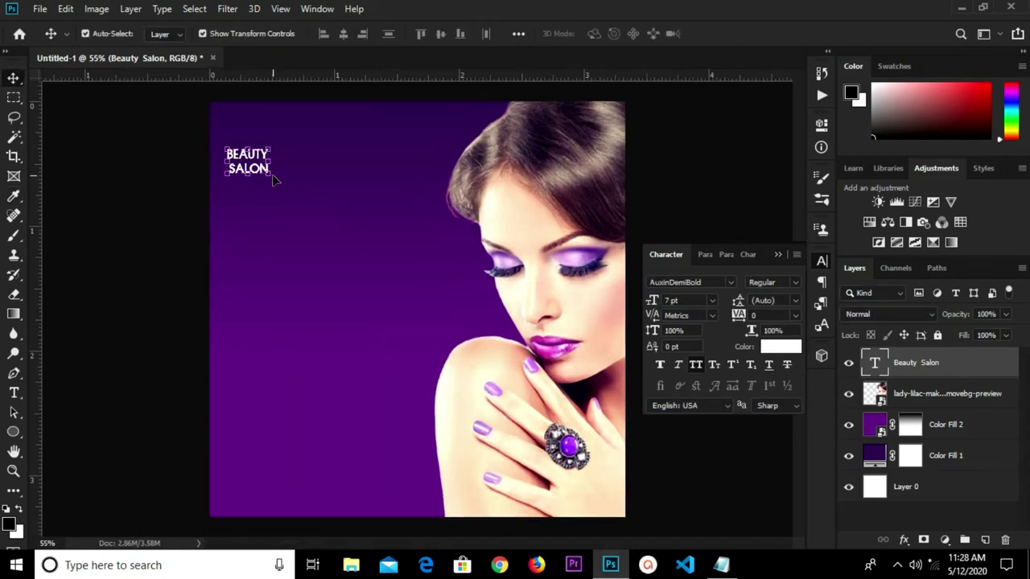
- Cut SALON out of the title into its own text layer lower on the flyer
{"action": "key", "text": "t"}
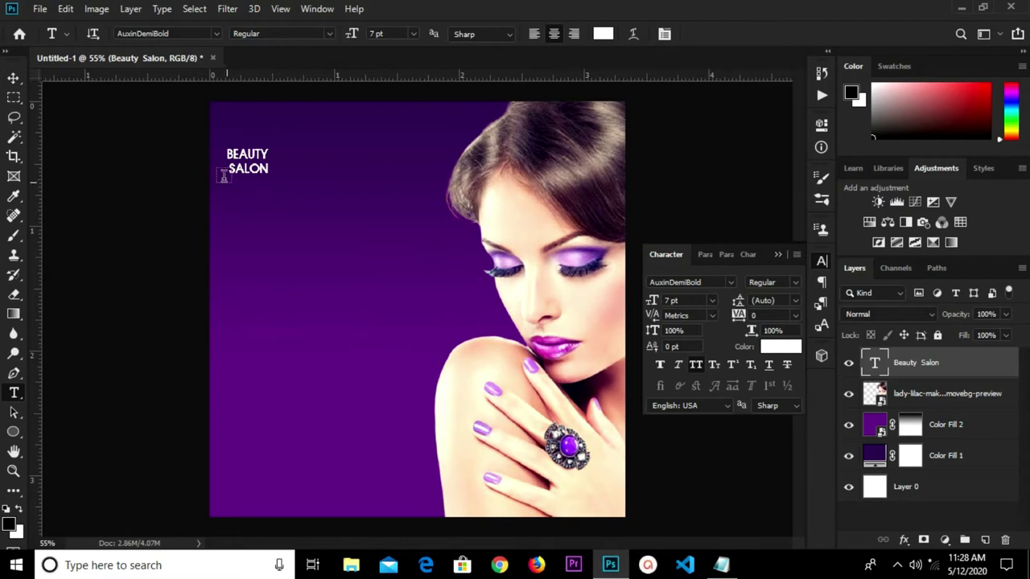
{"action": "left_click_drag", "start_coordinate": [227, 169], "coordinate": [279, 170]}
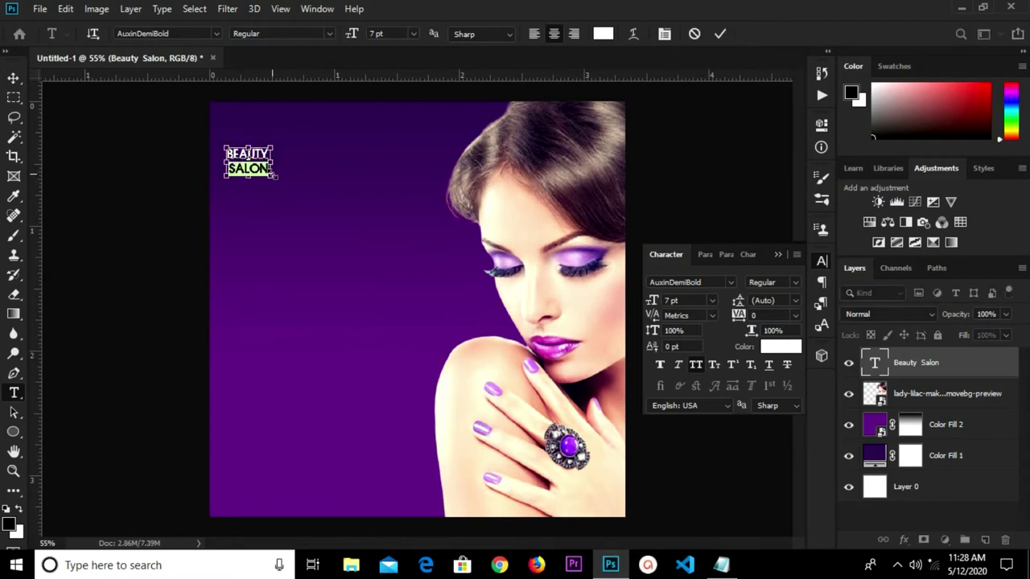
{"action": "key", "text": "BackSpace"}
{"action": "left_click", "coordinate": [721, 35]}
{"action": "left_click", "coordinate": [272, 305]}
{"action": "key", "text": "ctrl+v"}
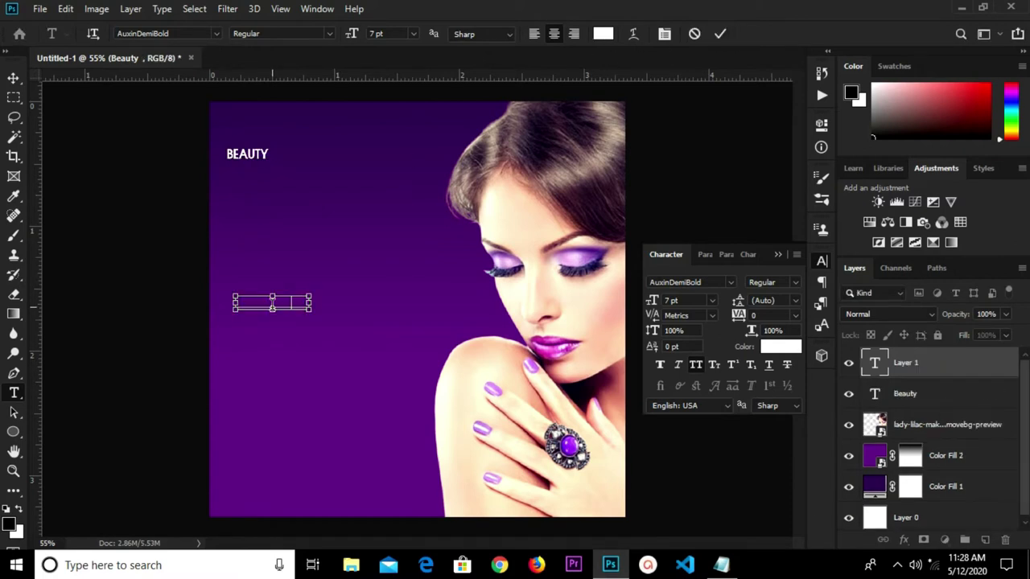
{"action": "left_click", "coordinate": [13, 79]}
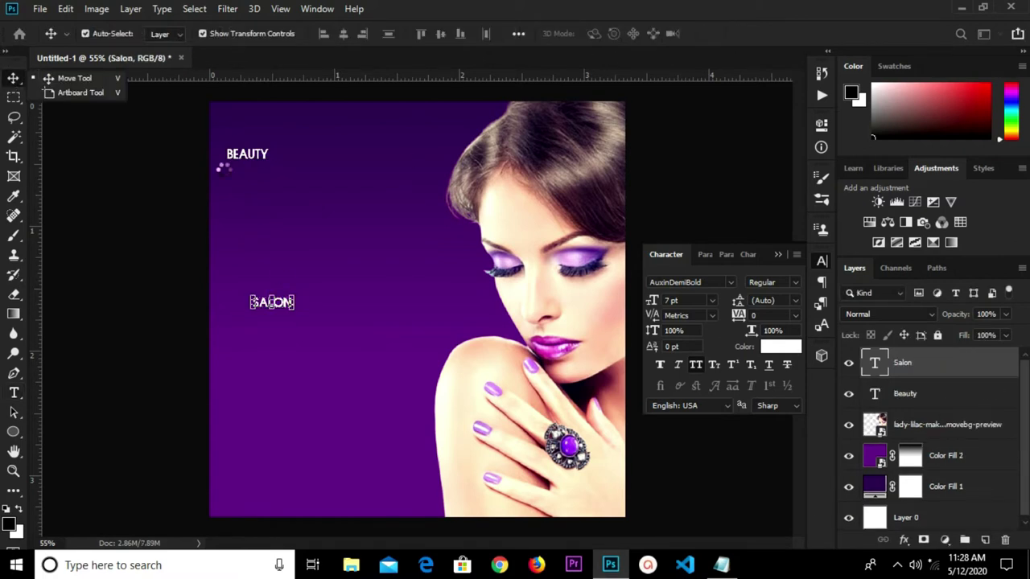
{"action": "left_click", "coordinate": [252, 159]}
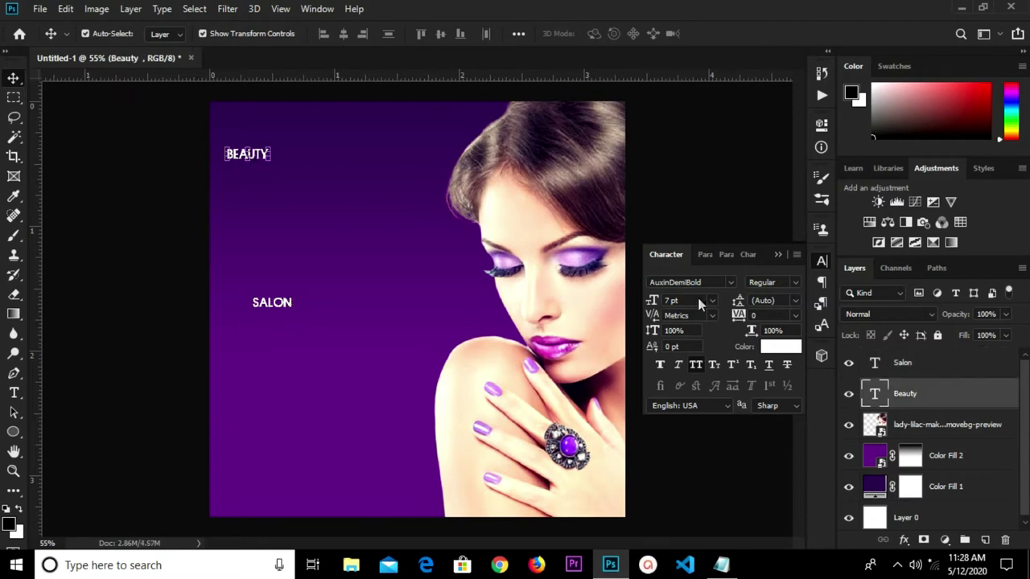
- Turn off All Caps and set Beauty in Back to Black Demo at 26 pt
{"action": "left_click", "coordinate": [696, 365]}
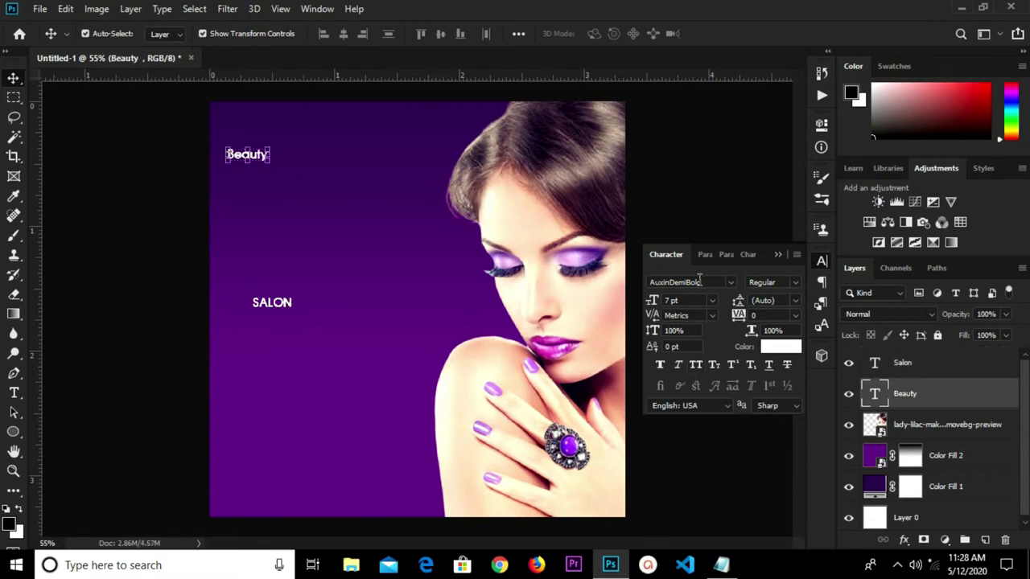
{"action": "left_click", "coordinate": [712, 284]}
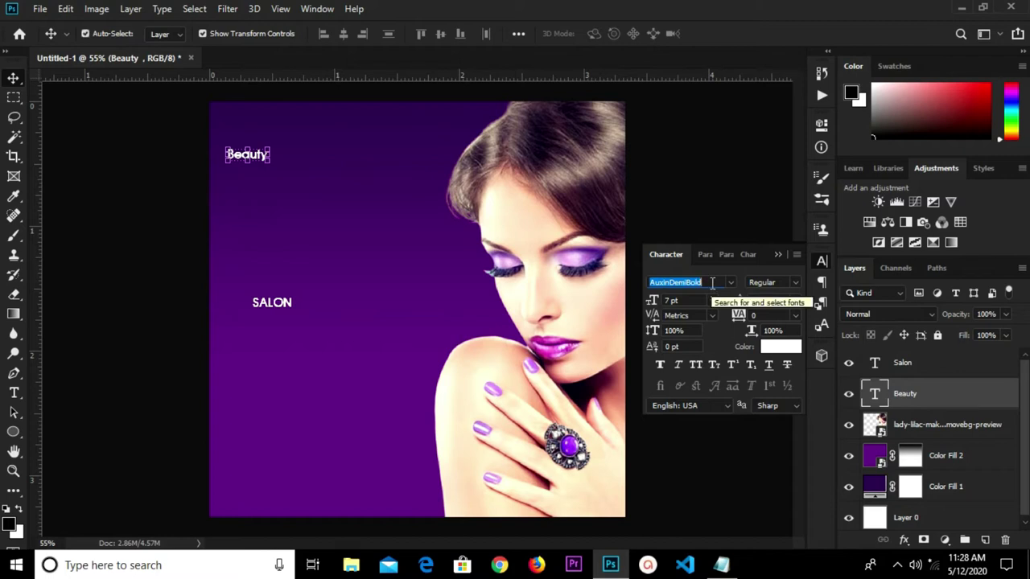
{"action": "left_click", "coordinate": [713, 283]}
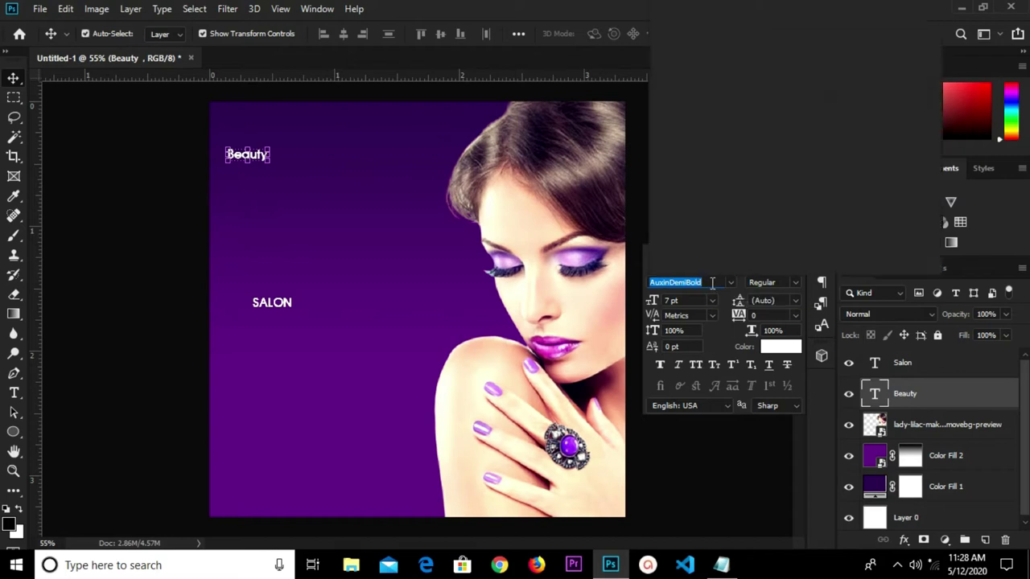
{"action": "type", "text": "b"}
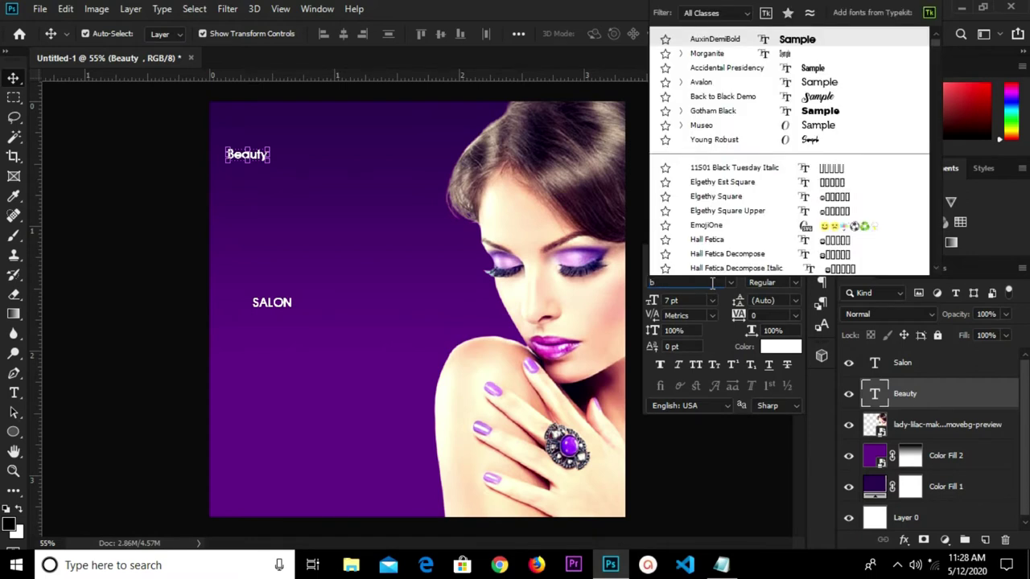
{"action": "type", "text": "ack to b"}
{"action": "left_click", "coordinate": [728, 326]}
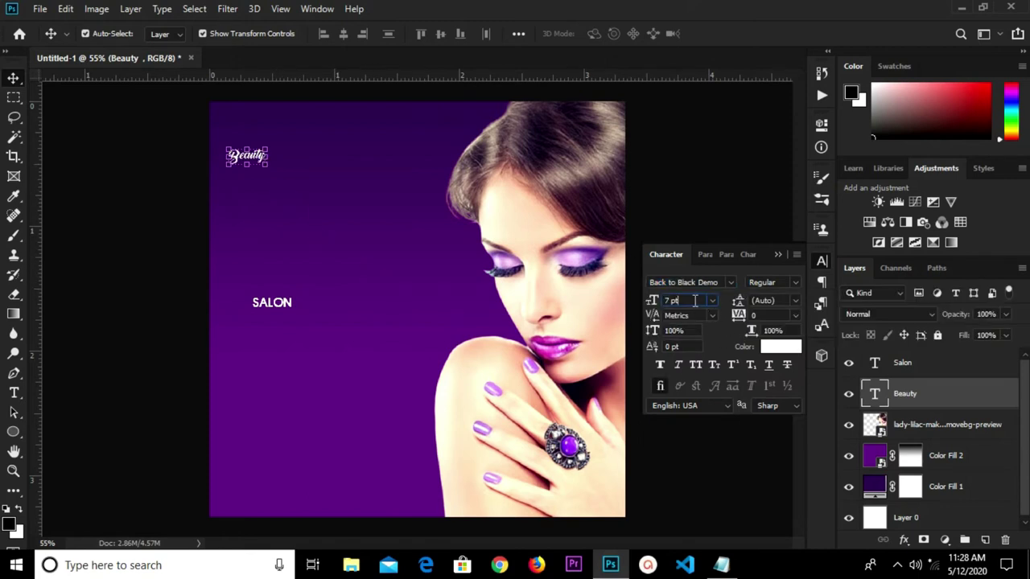
{"action": "type", "text": "26"}
{"action": "key", "text": "Return"}
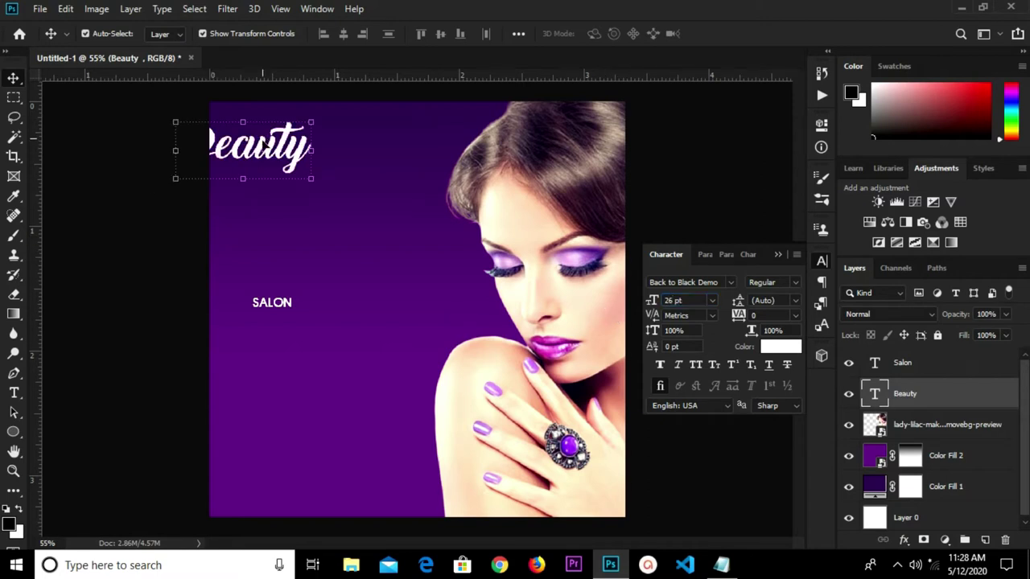
- Shift Beauty right near the top and delete its 'eauty' letters, leaving only the B
{"action": "left_click_drag", "start_coordinate": [264, 151], "coordinate": [331, 145]}
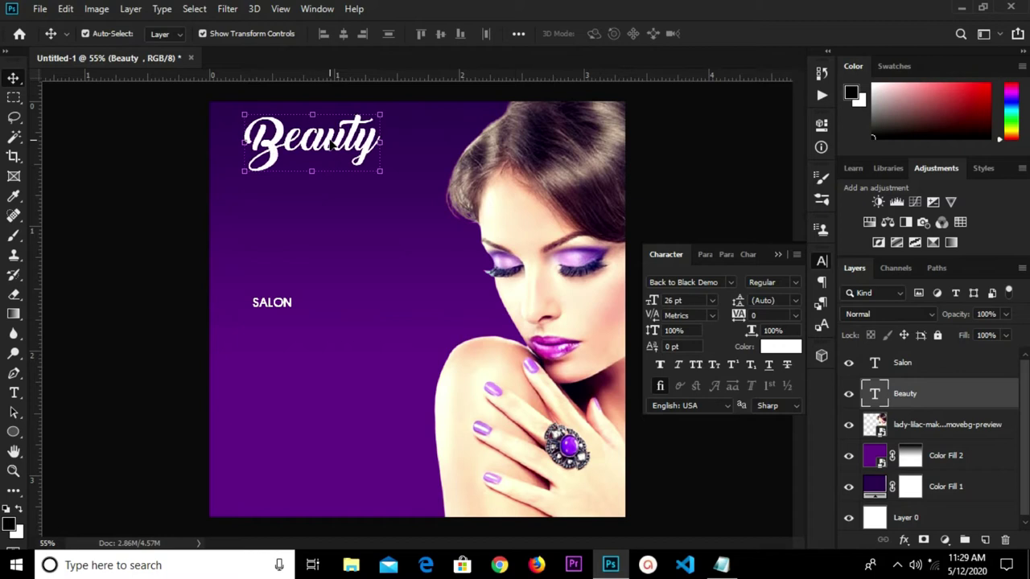
{"action": "left_click_drag", "start_coordinate": [274, 150], "coordinate": [391, 143]}
{"action": "key", "text": "t"}
{"action": "key", "text": "BackSpace"}
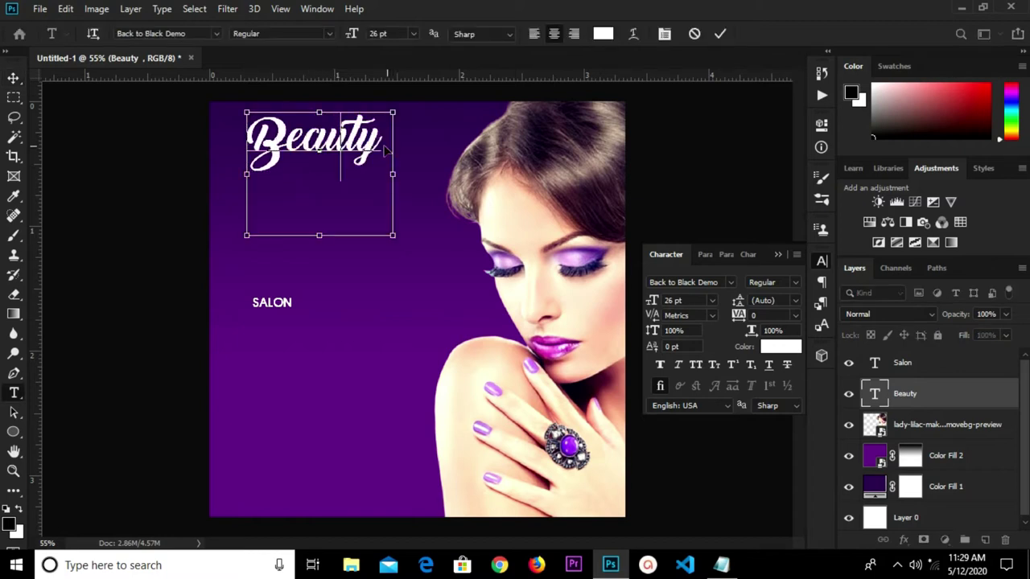
- Paste 'eauty' into a new text layer below the B
{"action": "left_click", "coordinate": [720, 34]}
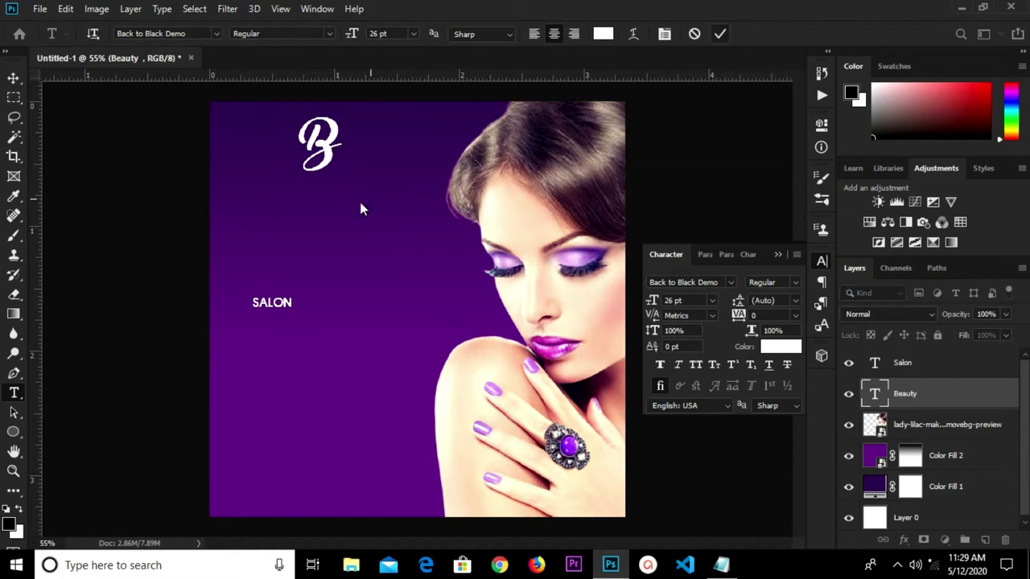
{"action": "left_click", "coordinate": [319, 204]}
{"action": "type", "text": "eauty"}
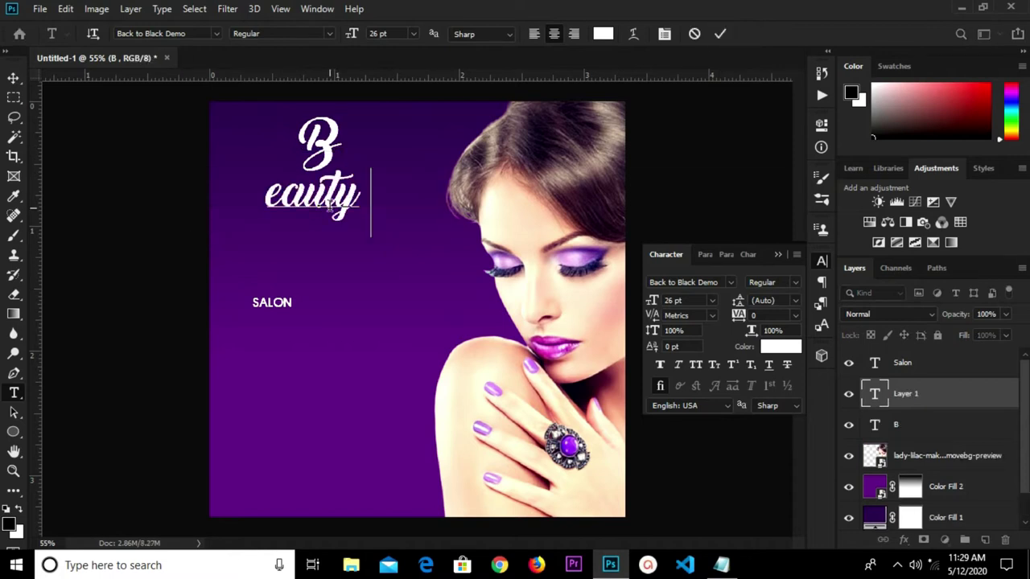
{"action": "right_click", "coordinate": [12, 78]}
{"action": "left_click", "coordinate": [12, 78]}
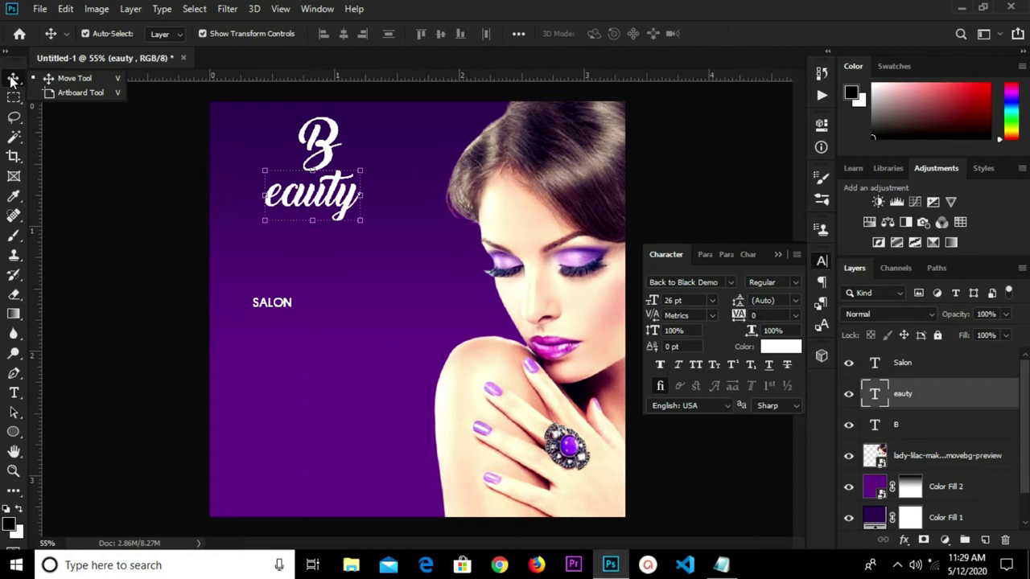
- Move the B left and up, then place 'eauty' beside it to read Beauty
{"action": "left_click", "coordinate": [326, 142]}
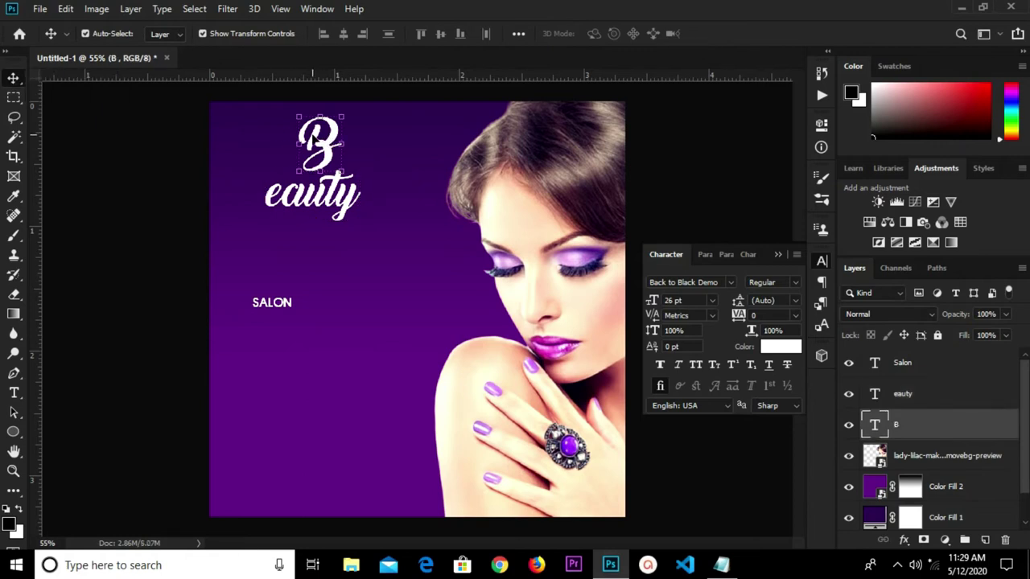
{"action": "left_click_drag", "start_coordinate": [329, 144], "coordinate": [264, 140]}
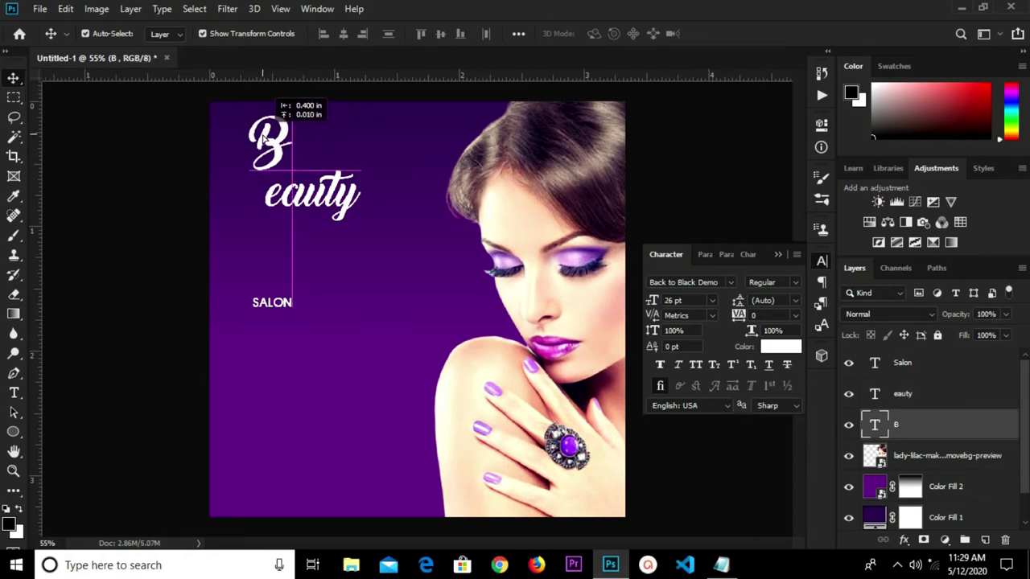
{"action": "left_click_drag", "start_coordinate": [264, 140], "coordinate": [262, 132]}
{"action": "left_click", "coordinate": [322, 208]}
{"action": "left_click_drag", "start_coordinate": [322, 207], "coordinate": [325, 159]}
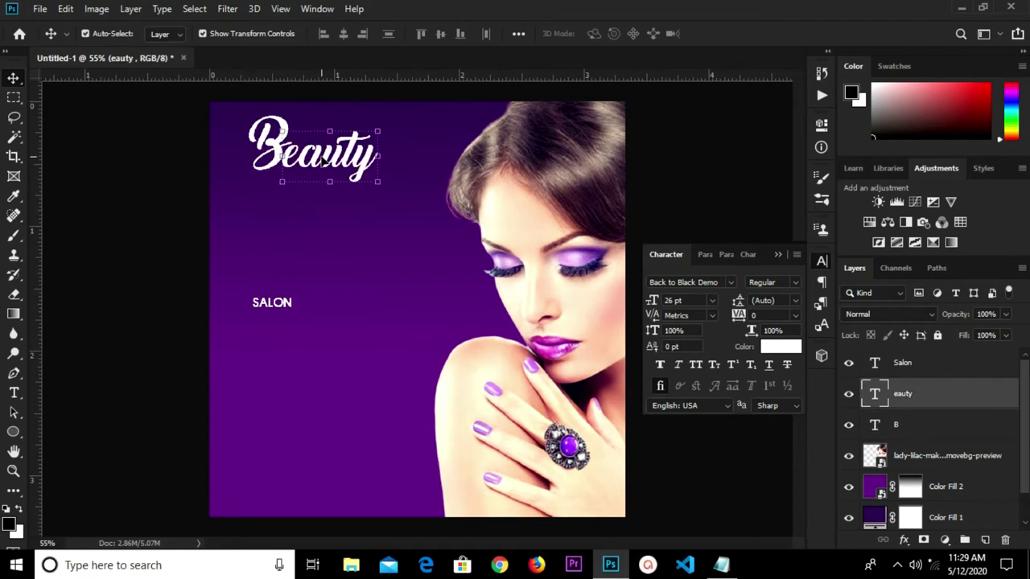
{"action": "left_click", "coordinate": [131, 205]}
- Set SALON in the Aku & Kamu font at 24 pt
{"action": "left_click", "coordinate": [270, 306]}
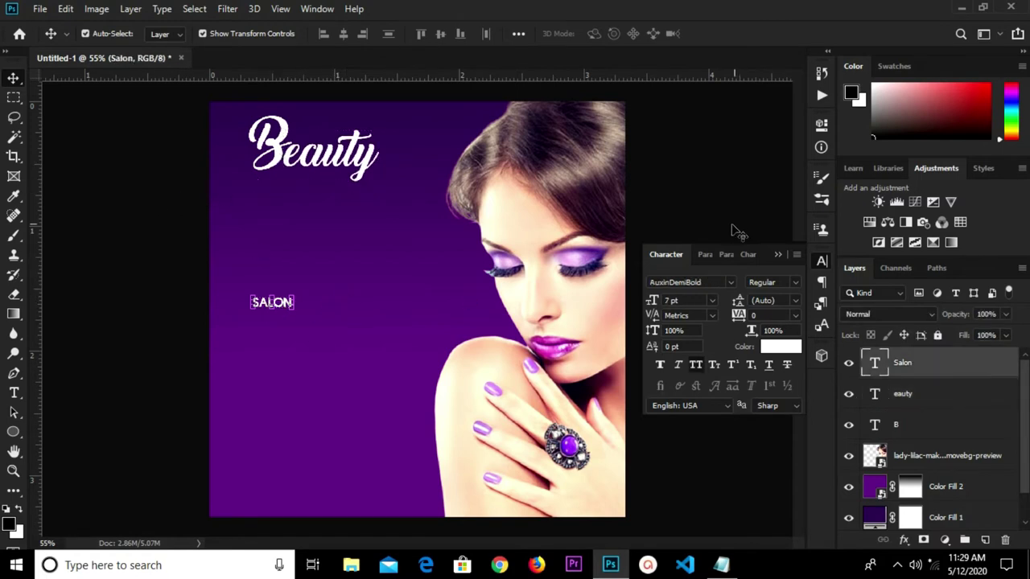
{"action": "left_click", "coordinate": [708, 282]}
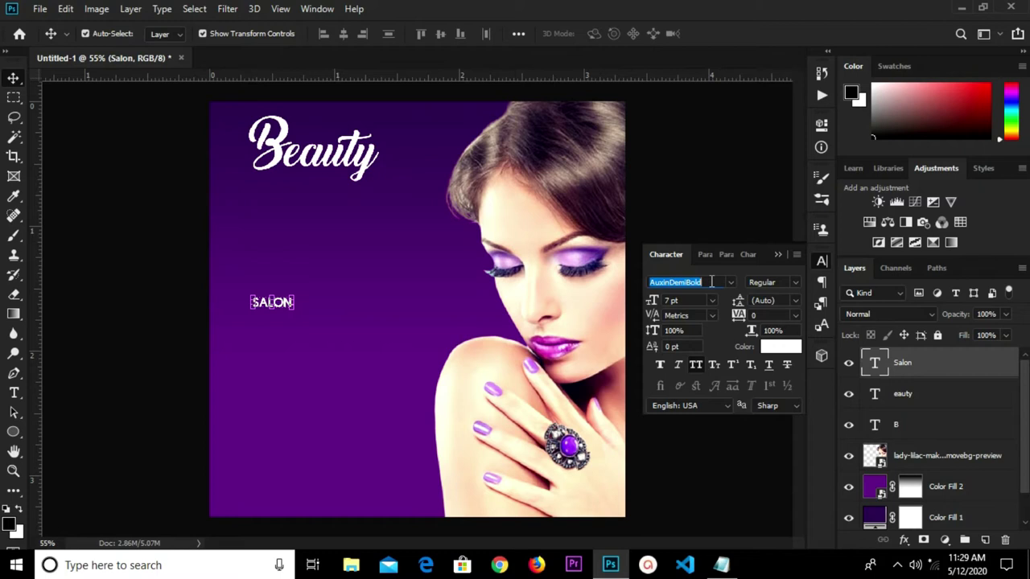
{"action": "type", "text": "aku"}
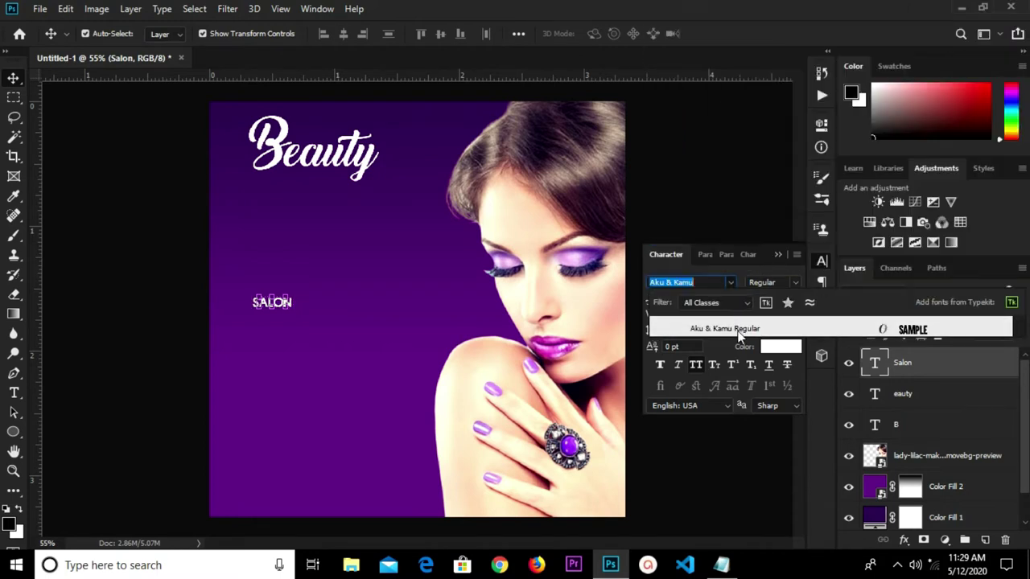
{"action": "left_click", "coordinate": [734, 327]}
{"action": "left_click", "coordinate": [672, 300]}
{"action": "type", "text": "4"}
{"action": "key", "text": "Return"}
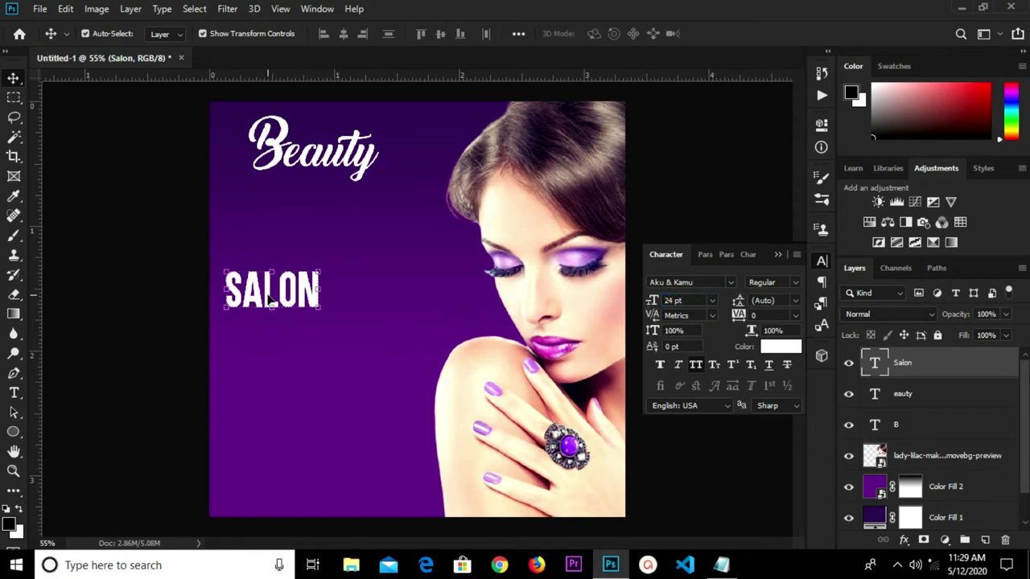
- Move SALON up beneath Beauty and enlarge it slightly
{"action": "left_click_drag", "start_coordinate": [271, 298], "coordinate": [305, 201]}
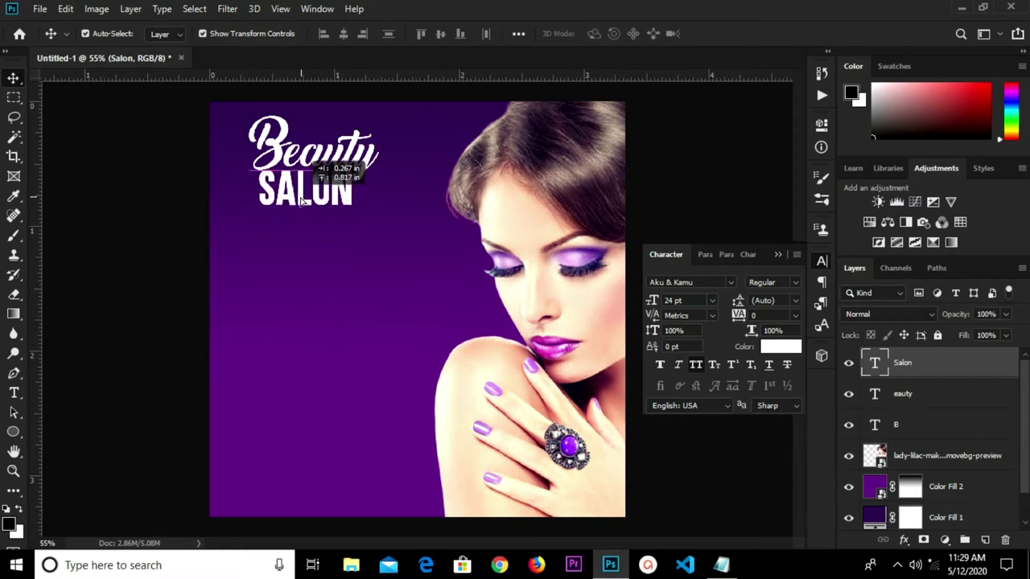
{"action": "scroll", "coordinate": [316, 206], "scroll_direction": "up", "scroll_amount": 1}
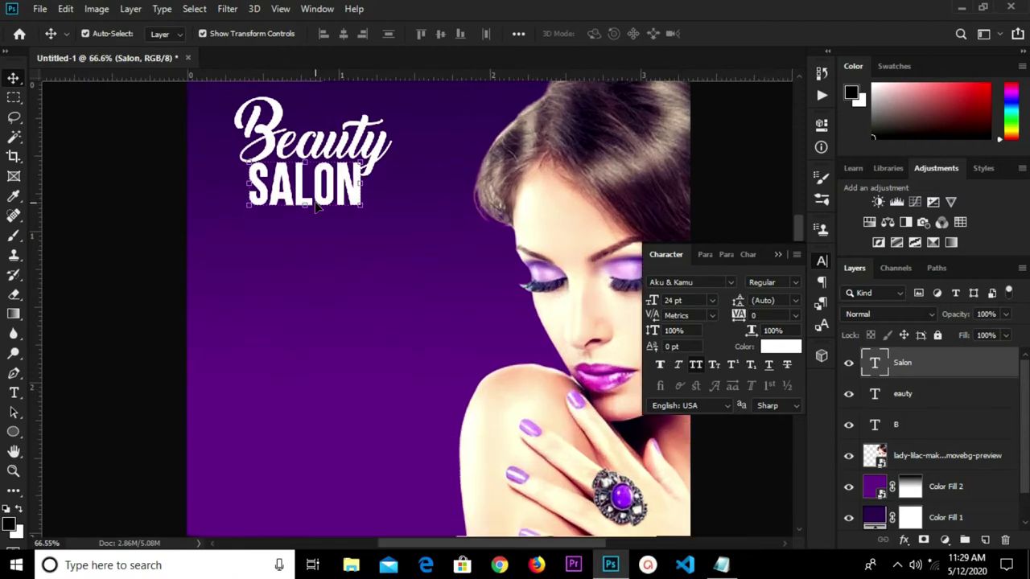
{"action": "key", "text": "Down"}
{"action": "key", "text": "Down"}
{"action": "key", "text": "Down"}
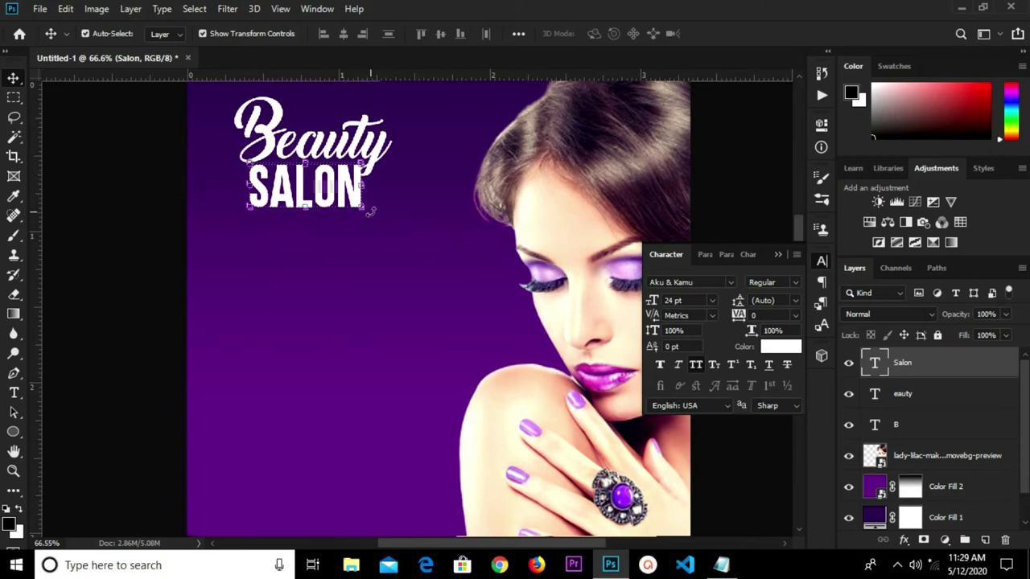
{"action": "key", "text": "ctrl+t"}
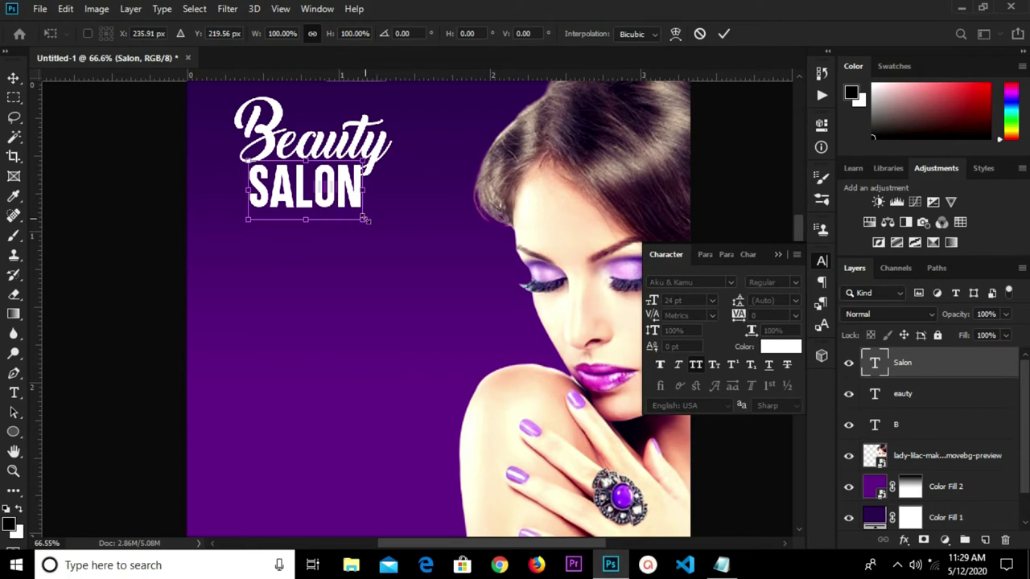
{"action": "left_click_drag", "start_coordinate": [365, 218], "coordinate": [368, 233]}
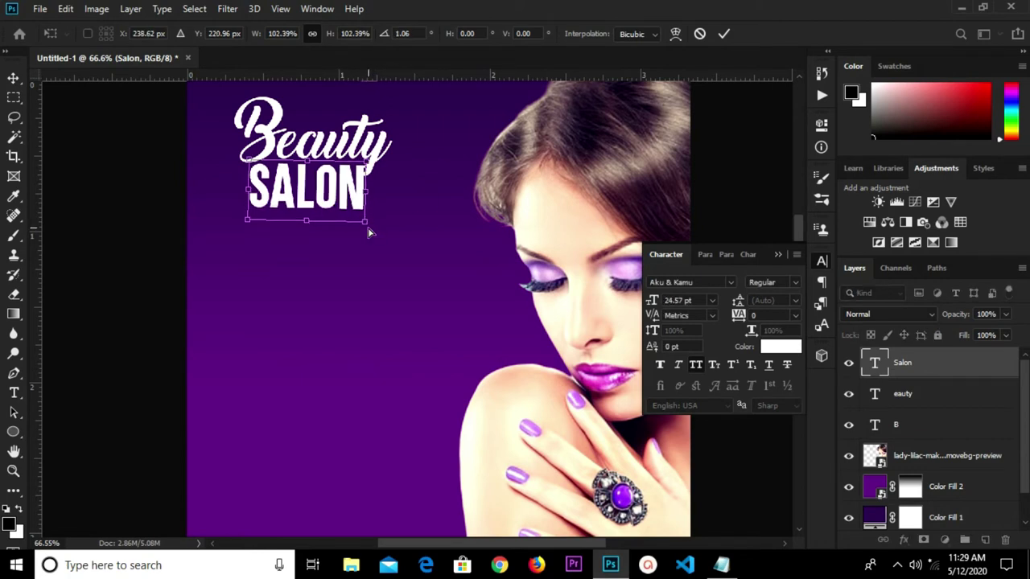
{"action": "left_click_drag", "start_coordinate": [369, 233], "coordinate": [366, 223]}
{"action": "key", "text": "Return"}
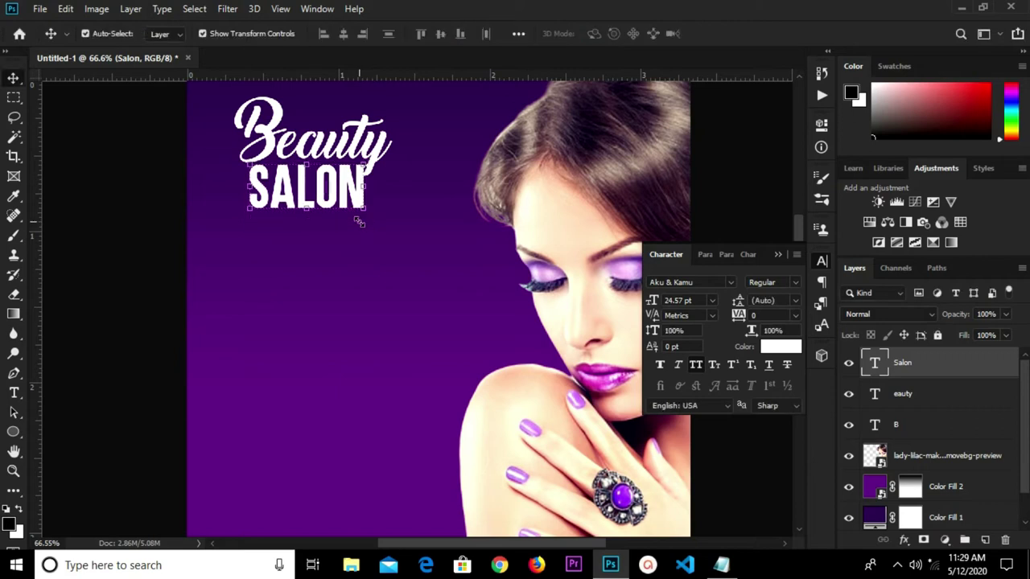
- Enlarge SALON to match Beauty's width and line it up under Beauty
{"action": "key", "text": "ctrl+t"}
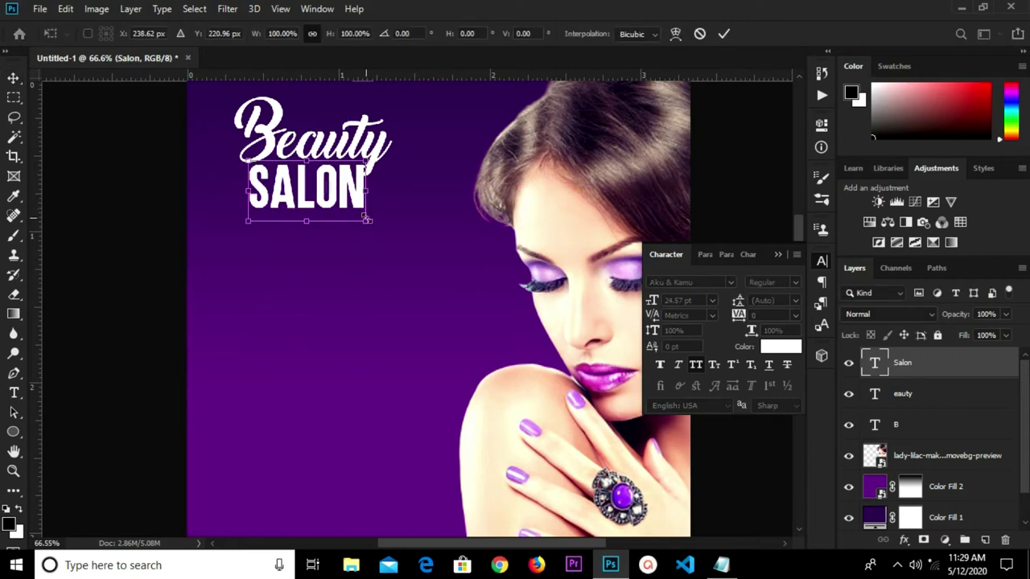
{"action": "mouse_move", "coordinate": [367, 219]}
{"action": "left_mouse_down"}
{"action": "mouse_move", "coordinate": [378, 240]}
{"action": "mouse_move", "coordinate": [370, 227]}
{"action": "mouse_move", "coordinate": [382, 229]}
{"action": "left_mouse_up"}
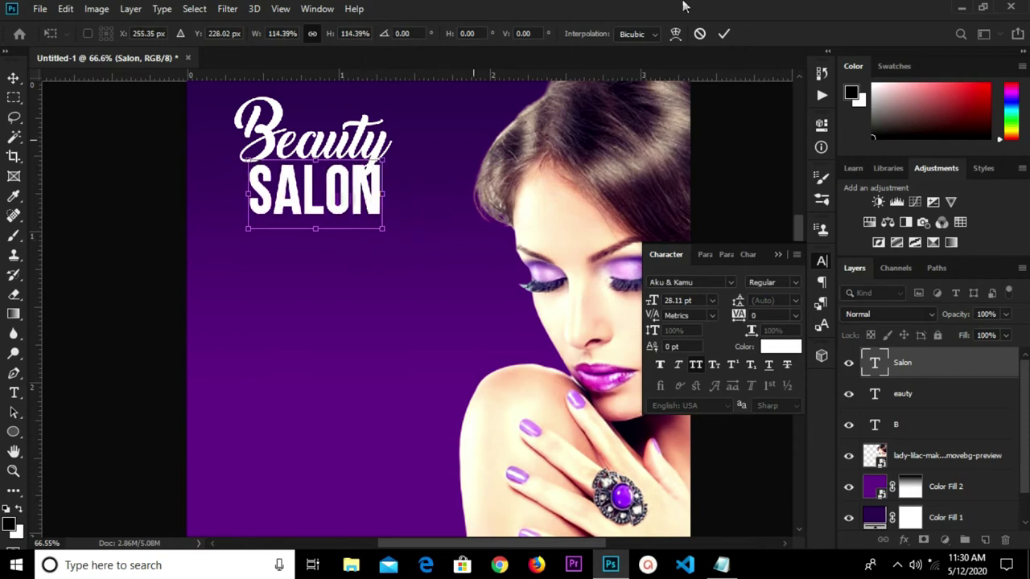
{"action": "left_click", "coordinate": [723, 33]}
{"action": "scroll", "coordinate": [344, 191], "scroll_direction": "up", "scroll_amount": 2}
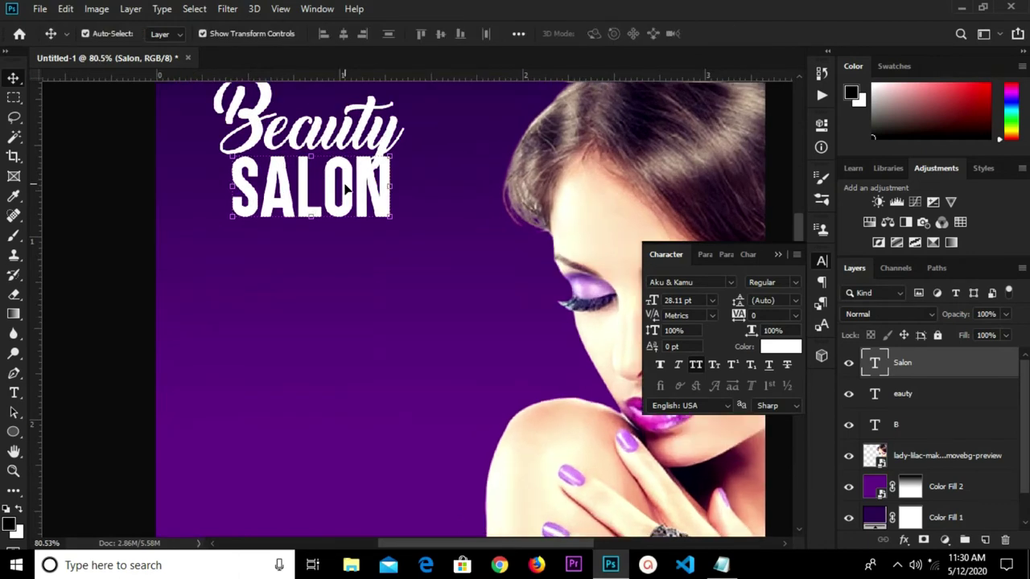
{"action": "left_click_drag", "start_coordinate": [348, 184], "coordinate": [338, 193]}
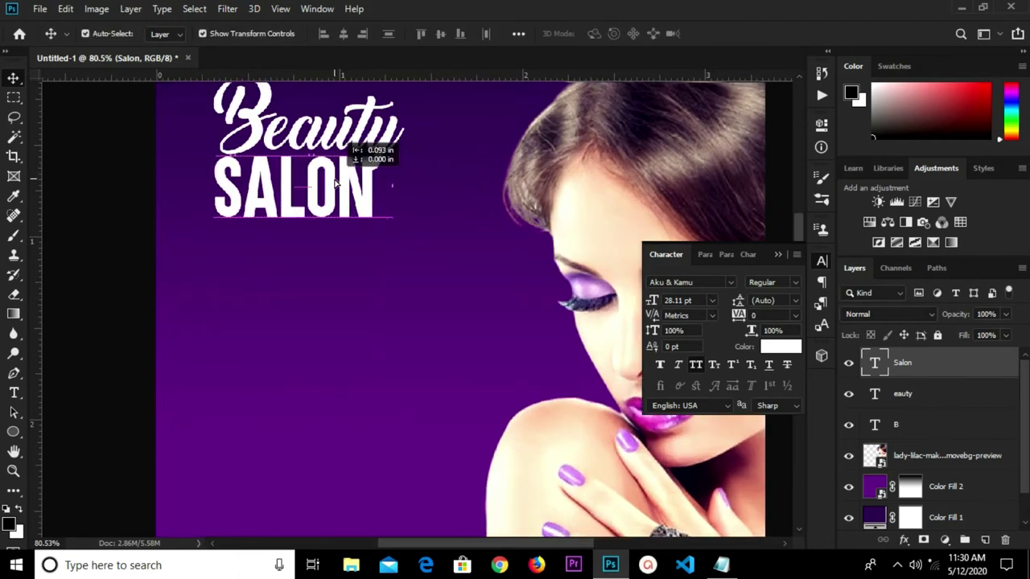
{"action": "scroll", "coordinate": [338, 193], "scroll_direction": "down", "scroll_amount": 2}
{"action": "left_click", "coordinate": [143, 229]}
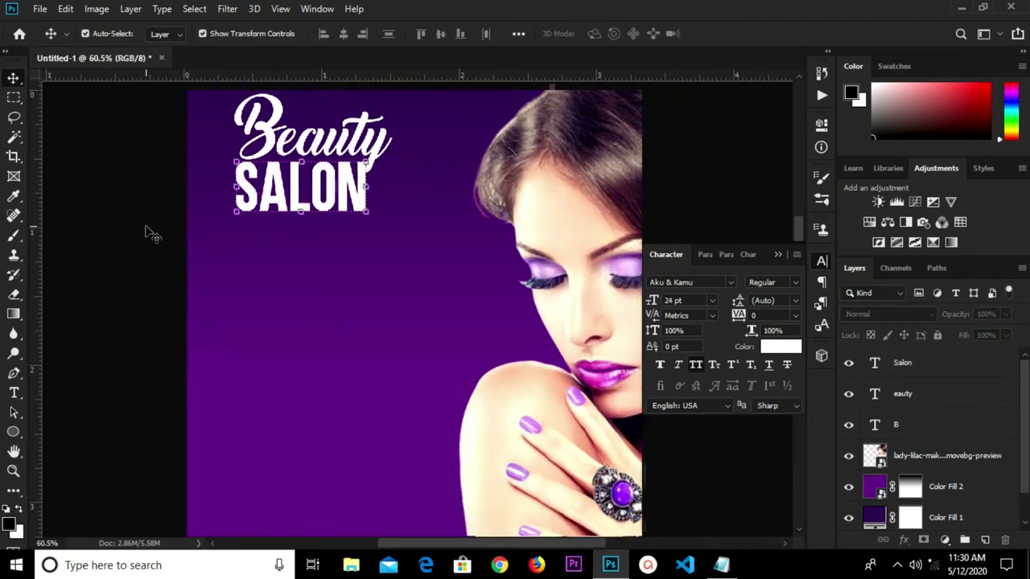
{"action": "scroll", "coordinate": [147, 232], "scroll_direction": "down", "scroll_amount": 1}
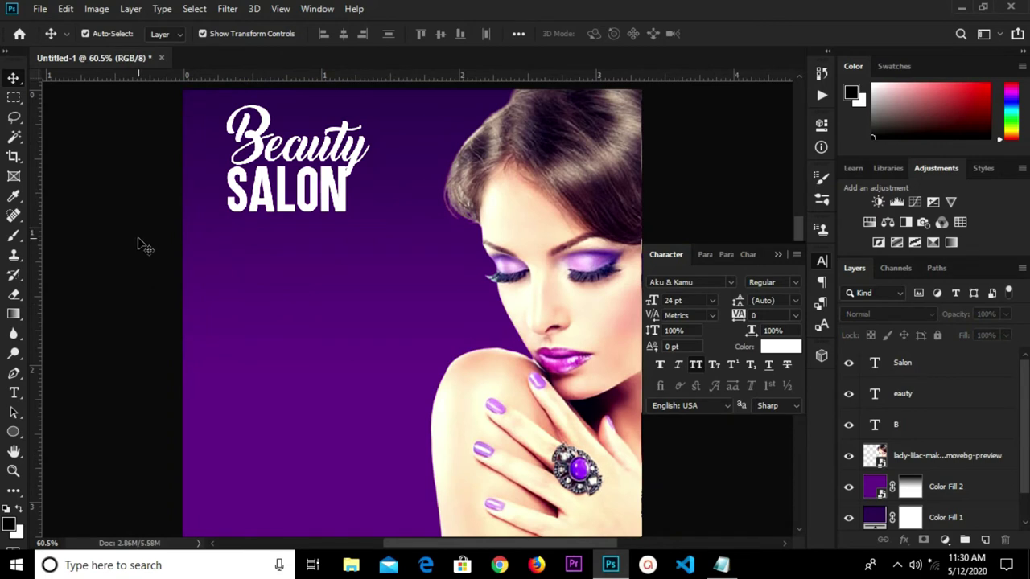
{"action": "left_click", "coordinate": [42, 9]}
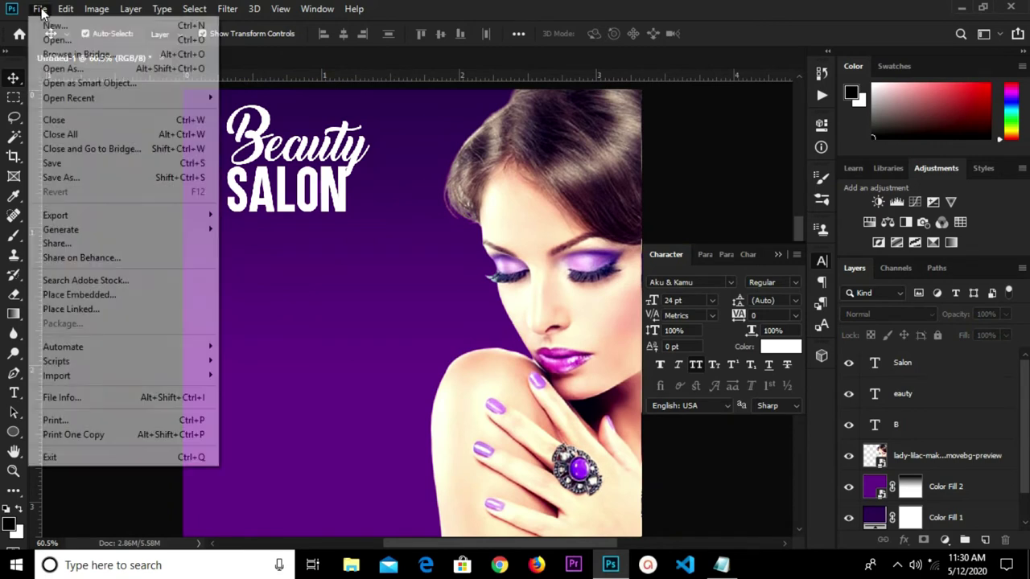
- Embed the manicure-and-pedicure (1) photo into the flyer and commit its placement
{"action": "left_click", "coordinate": [88, 295]}
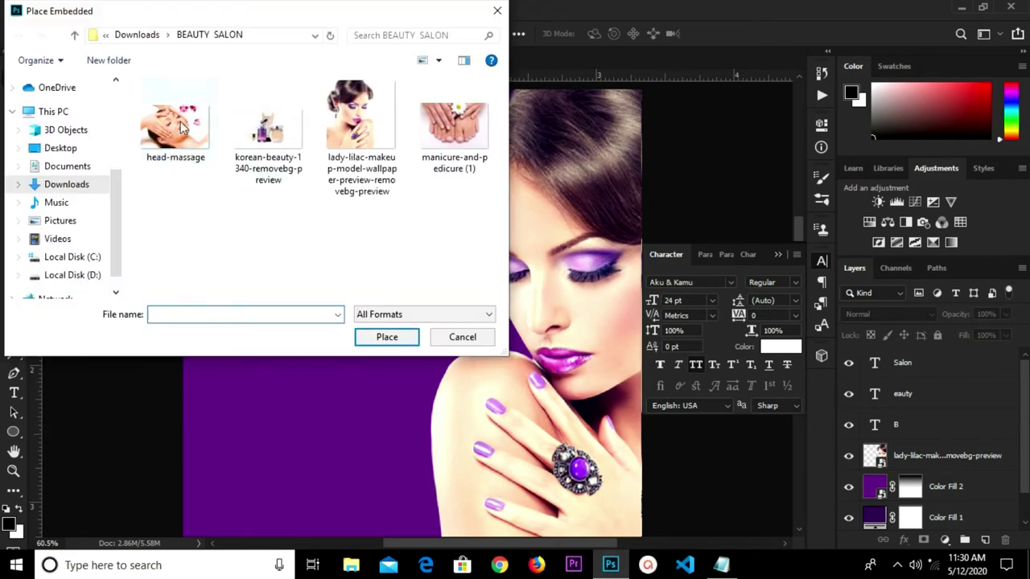
{"action": "left_click", "coordinate": [426, 144]}
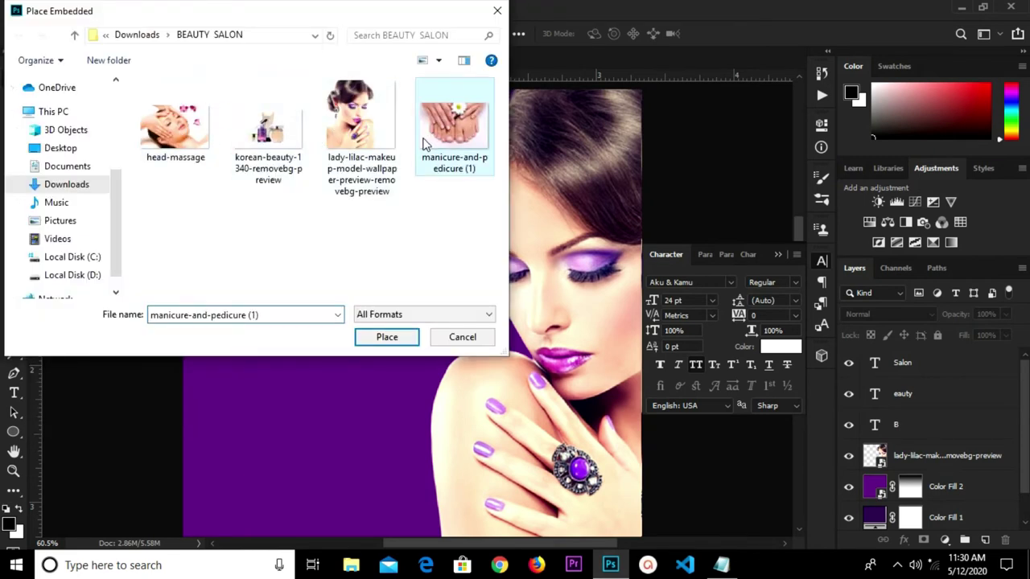
{"action": "left_click", "coordinate": [386, 338]}
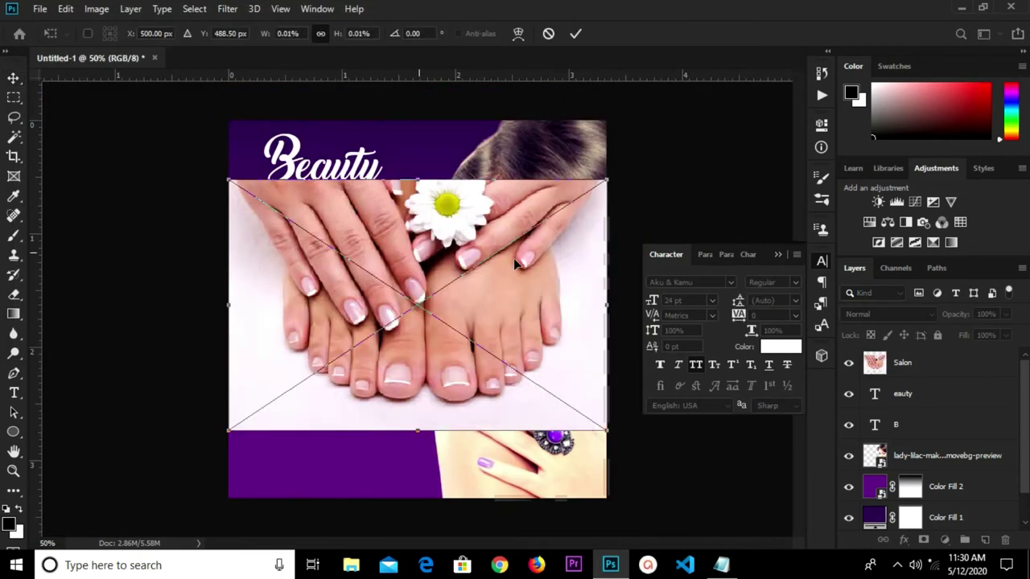
{"action": "left_click_drag", "start_coordinate": [609, 183], "coordinate": [516, 251]}
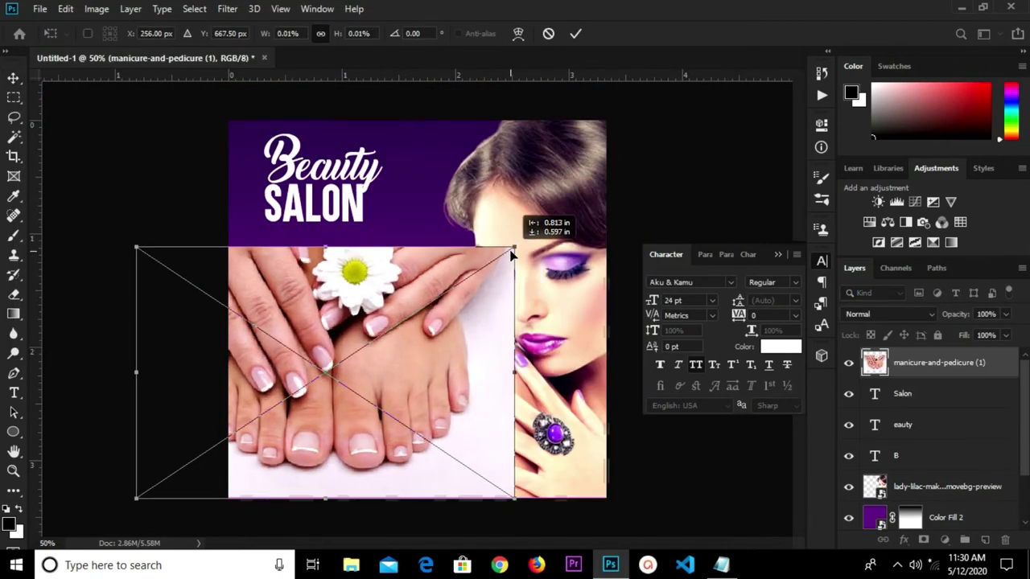
{"action": "left_click", "coordinate": [575, 34]}
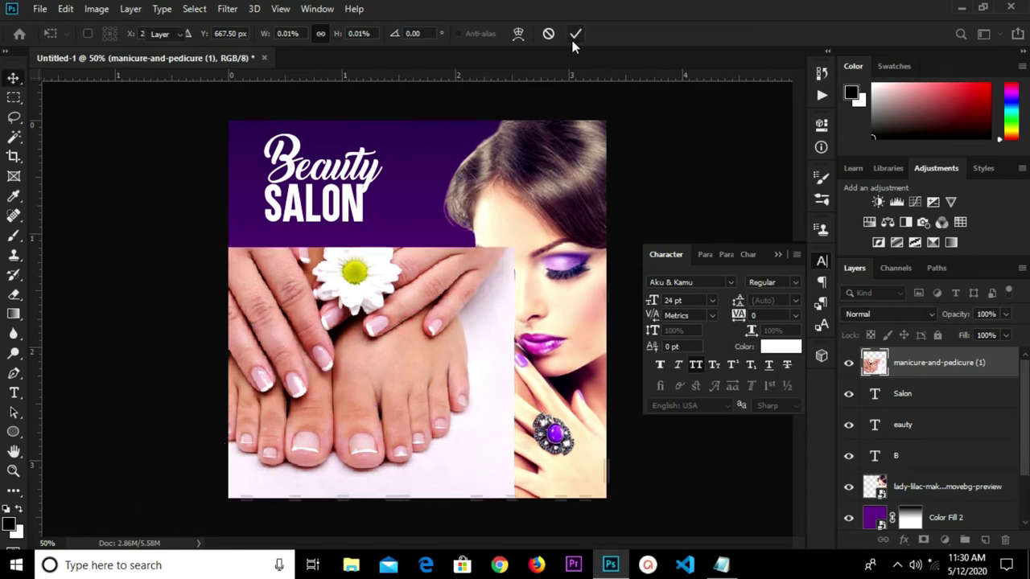
- Shrink the manicure photo to a small box just below the SALON title
{"action": "key", "text": "ctrl+t"}
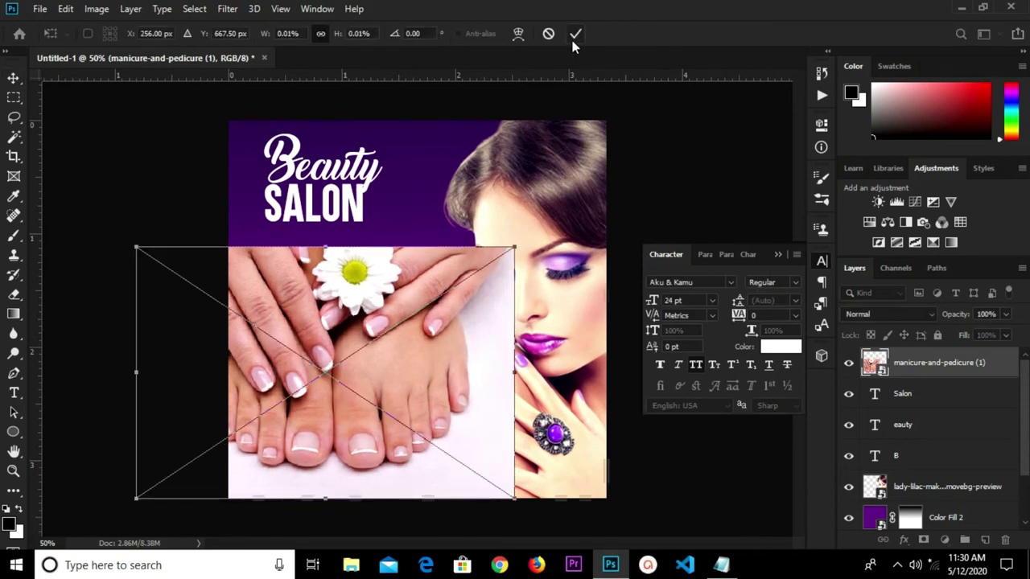
{"action": "left_click_drag", "start_coordinate": [513, 240], "coordinate": [292, 394]}
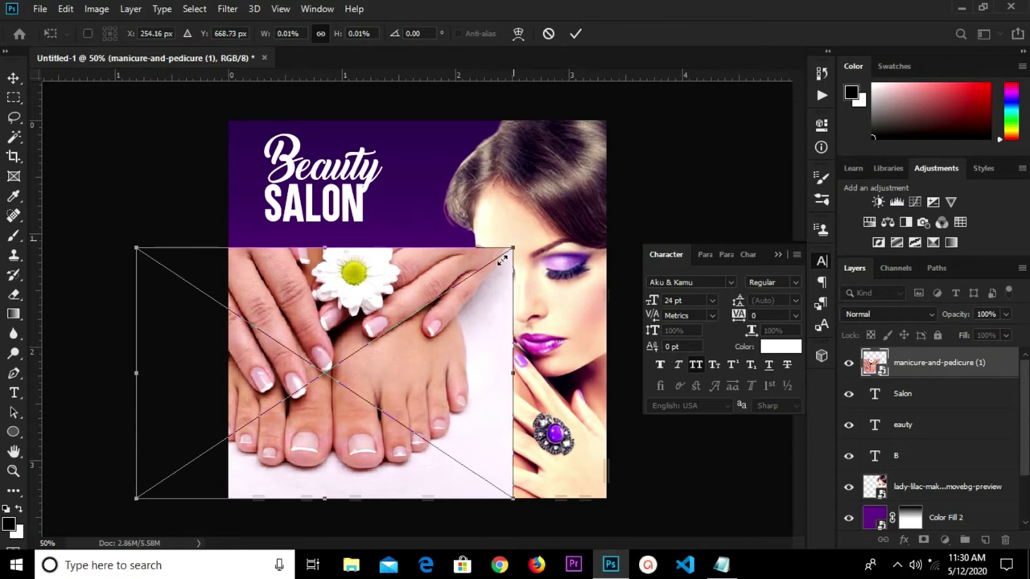
{"action": "mouse_move", "coordinate": [271, 455]}
{"action": "left_mouse_down"}
{"action": "mouse_move", "coordinate": [366, 370]}
{"action": "mouse_move", "coordinate": [399, 292]}
{"action": "left_mouse_up"}
{"action": "left_click", "coordinate": [575, 34]}
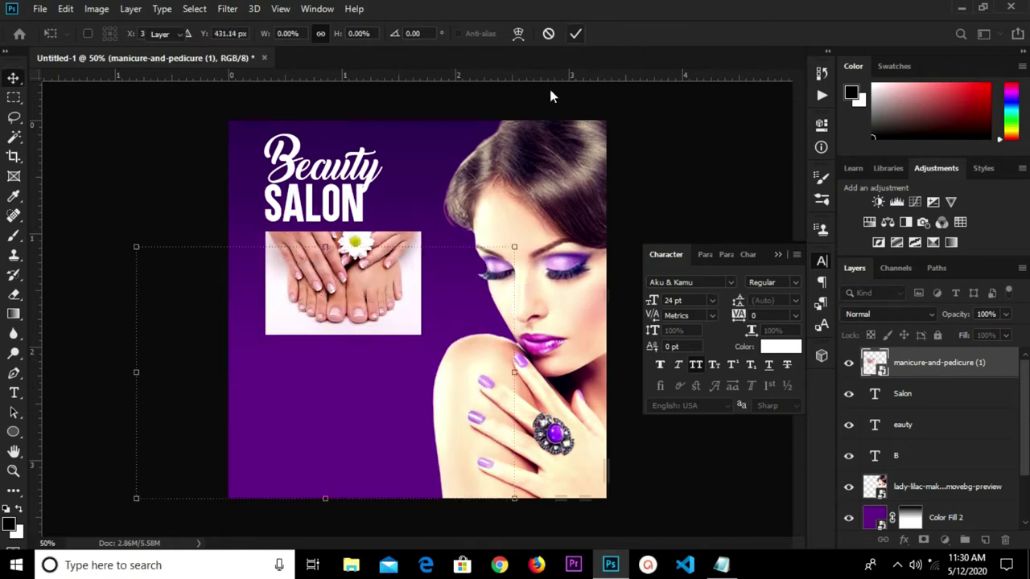
- Draw a 255 × 255 px circle, Ellipse 1, in the lower-left purple area below the manicure photo
{"action": "left_click", "coordinate": [13, 433]}
{"action": "scroll", "coordinate": [252, 394], "scroll_direction": "up", "scroll_amount": 1}
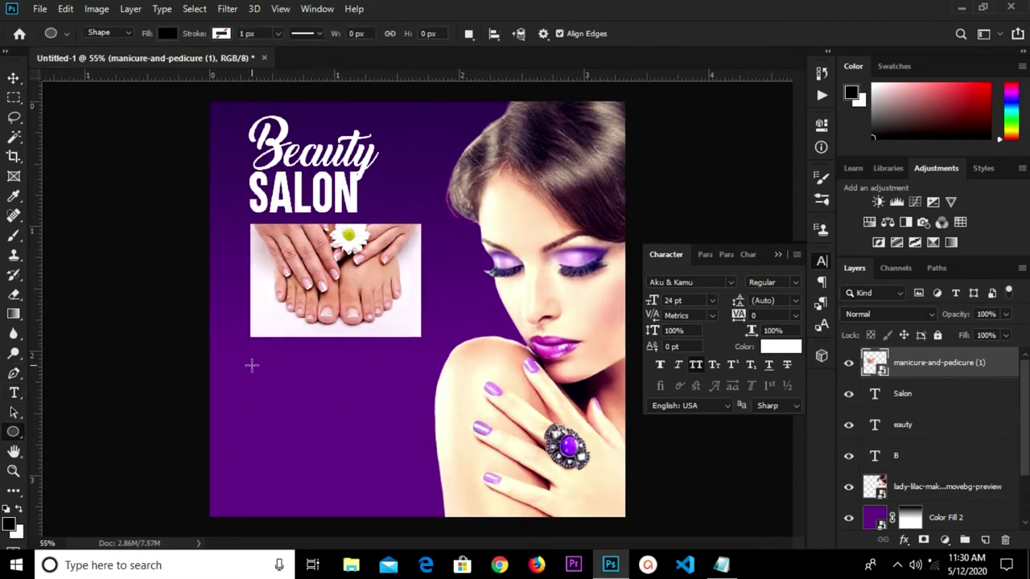
{"action": "left_click_drag", "start_coordinate": [247, 364], "coordinate": [355, 519]}
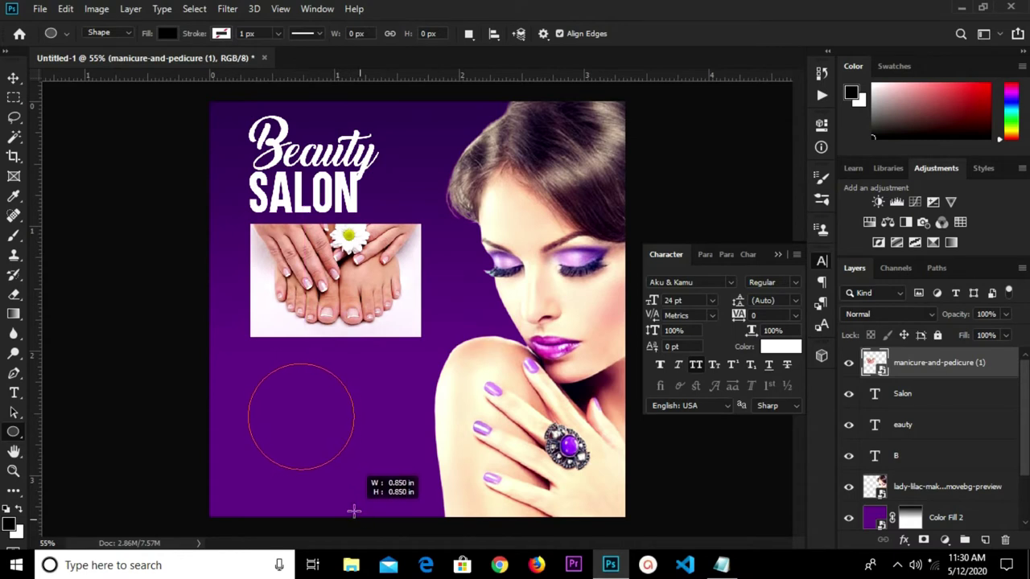
{"action": "left_click_drag", "start_coordinate": [355, 519], "coordinate": [354, 510]}
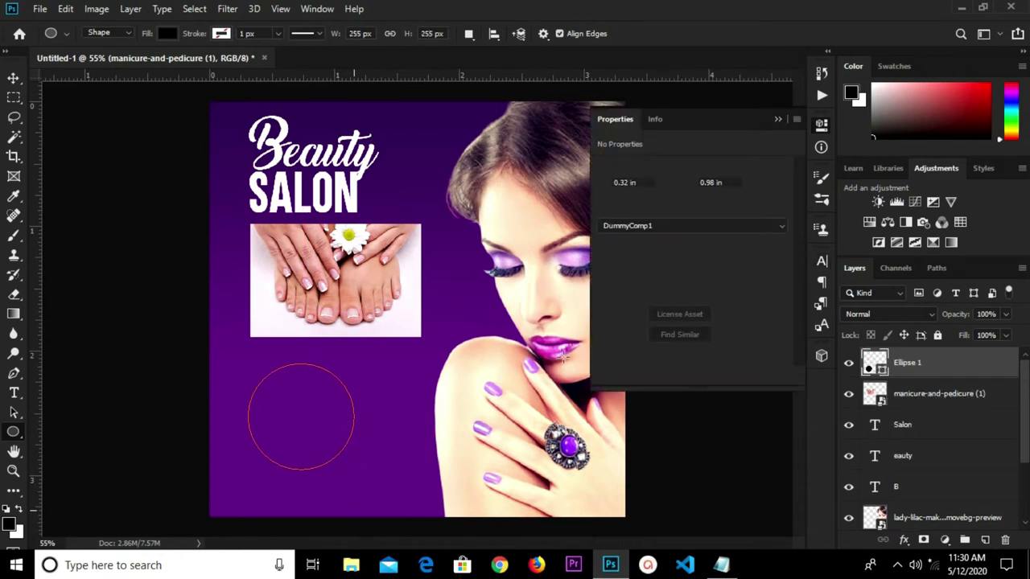
{"action": "left_click", "coordinate": [606, 237]}
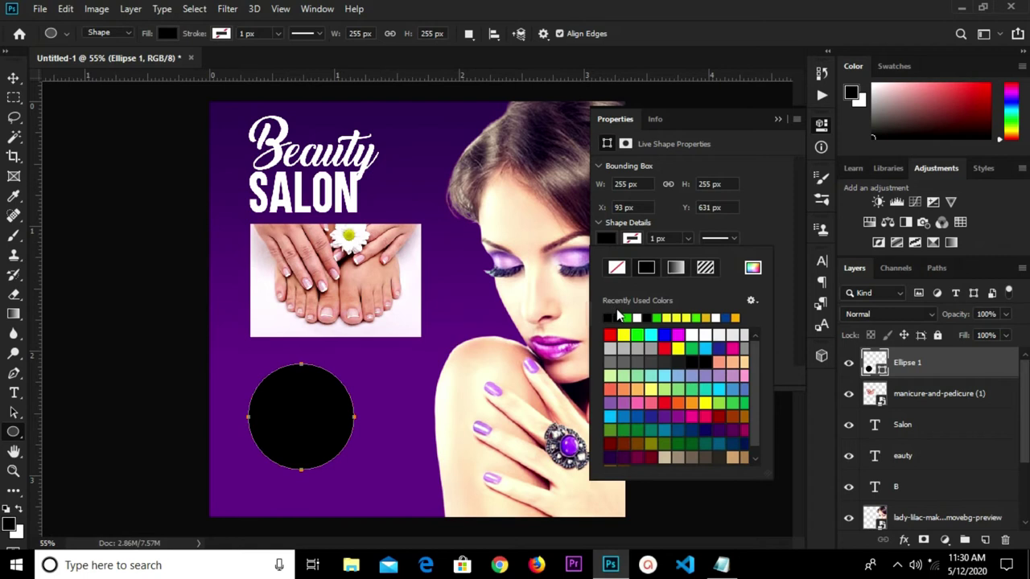
- Give Ellipse 1 a white fill and a 12 px white stroke
{"action": "left_click", "coordinate": [636, 317]}
{"action": "left_click", "coordinate": [618, 317]}
{"action": "left_click", "coordinate": [637, 239]}
{"action": "left_click", "coordinate": [636, 240]}
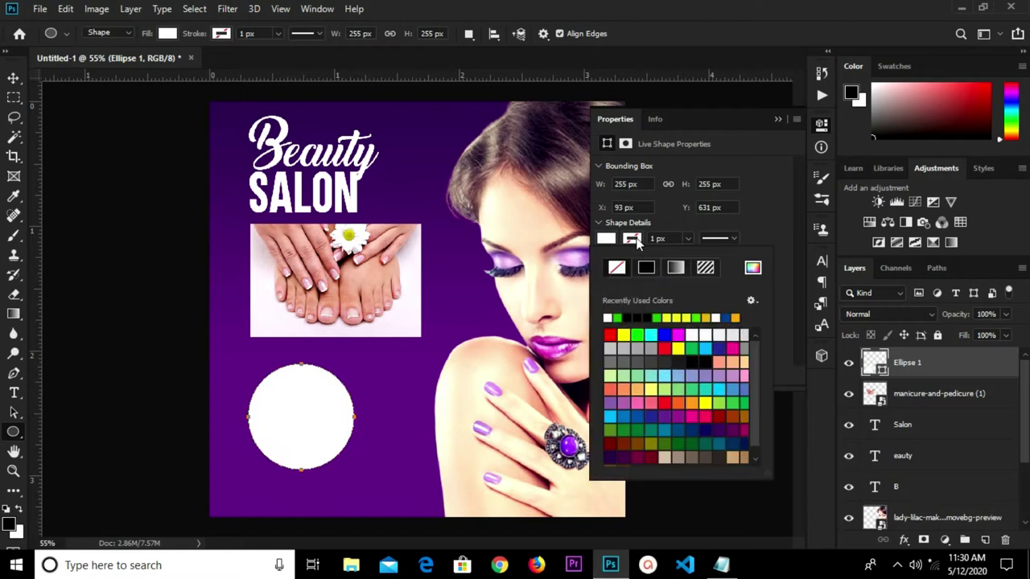
{"action": "left_click", "coordinate": [609, 316]}
{"action": "left_click", "coordinate": [658, 239]}
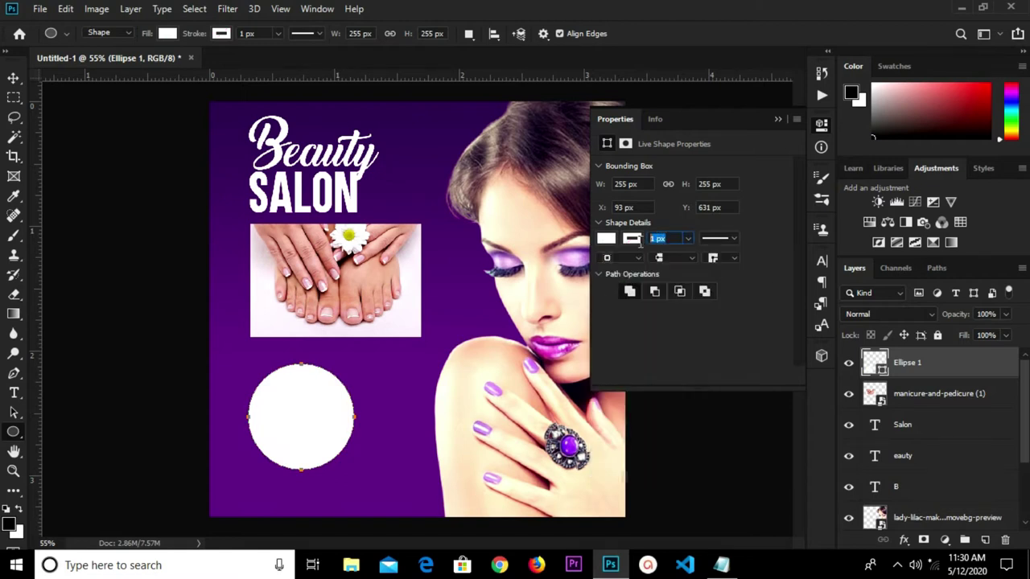
{"action": "type", "text": "12"}
{"action": "key", "text": "Up"}
{"action": "left_click", "coordinate": [8, 78]}
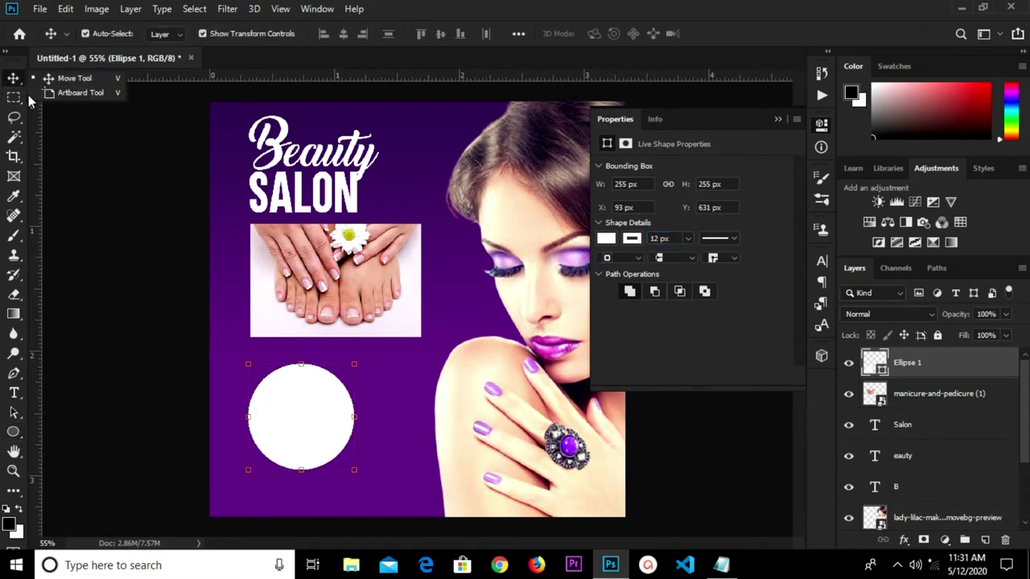
- Stack the manicure photo above the circle layer and resize it to cover the circle
{"action": "left_click", "coordinate": [492, 262]}
{"action": "left_click_drag", "start_coordinate": [352, 278], "coordinate": [338, 403]}
{"action": "left_click_drag", "start_coordinate": [941, 399], "coordinate": [909, 358]}
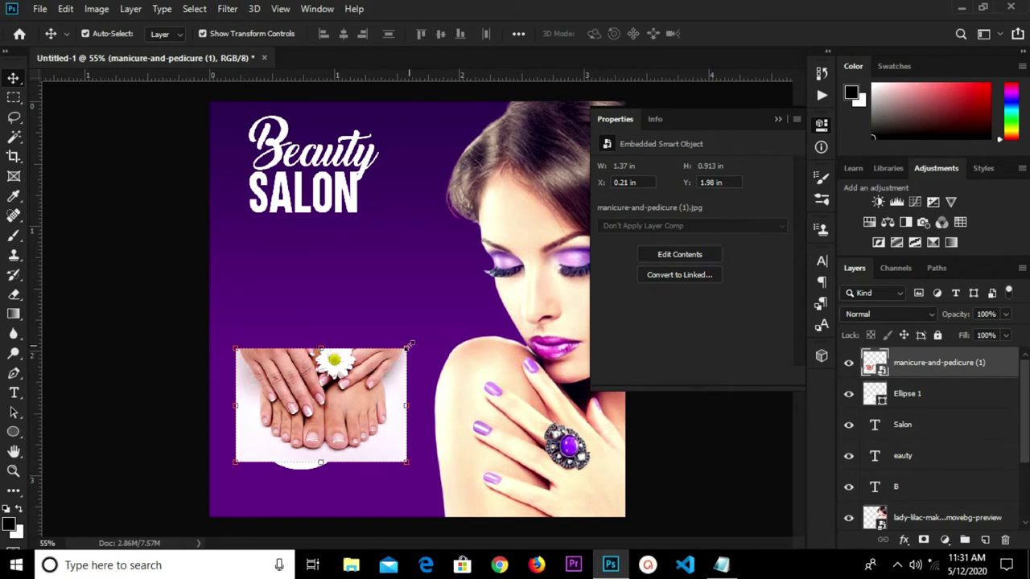
{"action": "key", "text": "ctrl+t"}
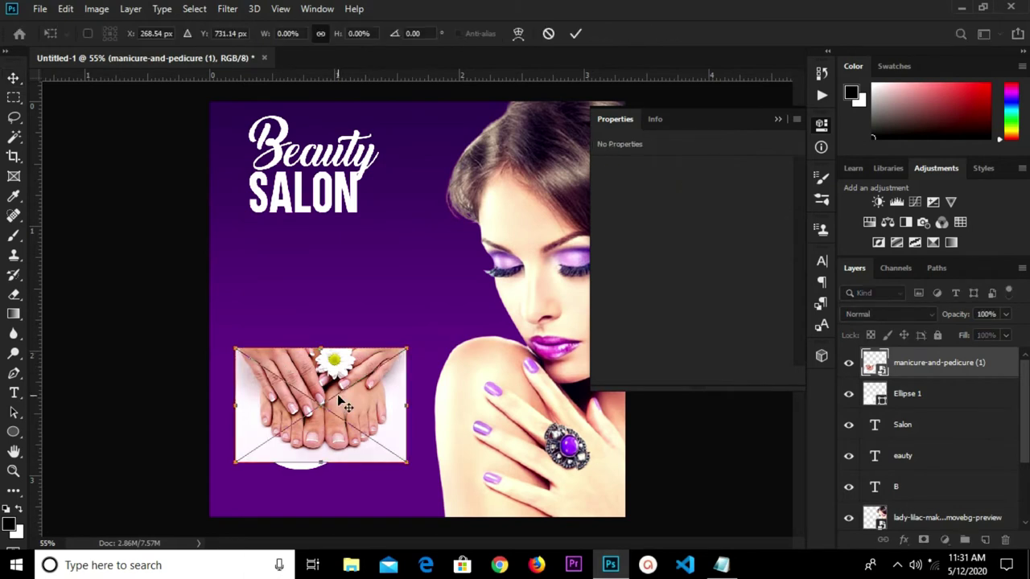
{"action": "left_click_drag", "start_coordinate": [400, 349], "coordinate": [366, 377]}
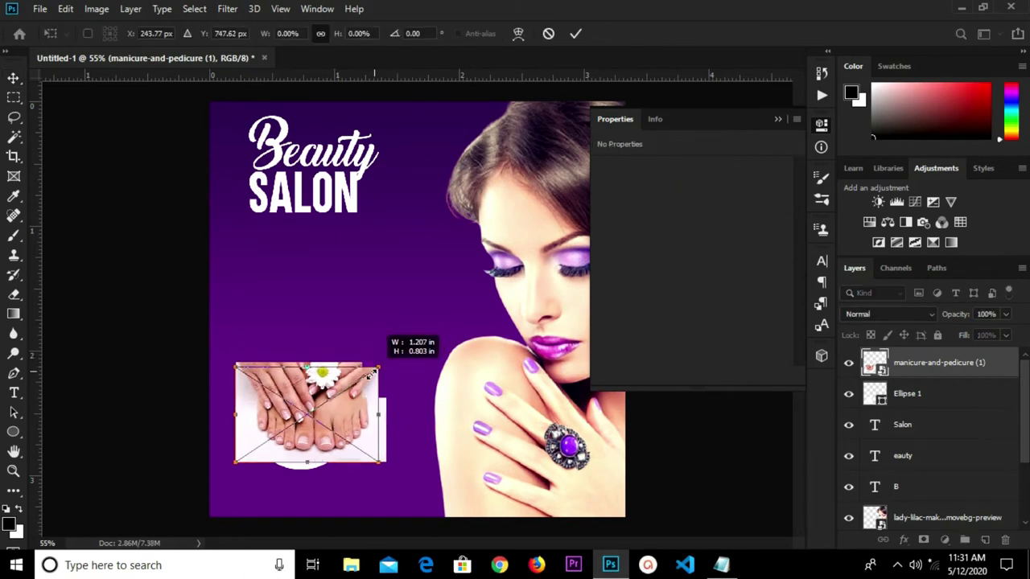
{"action": "left_click_drag", "start_coordinate": [366, 377], "coordinate": [385, 376]}
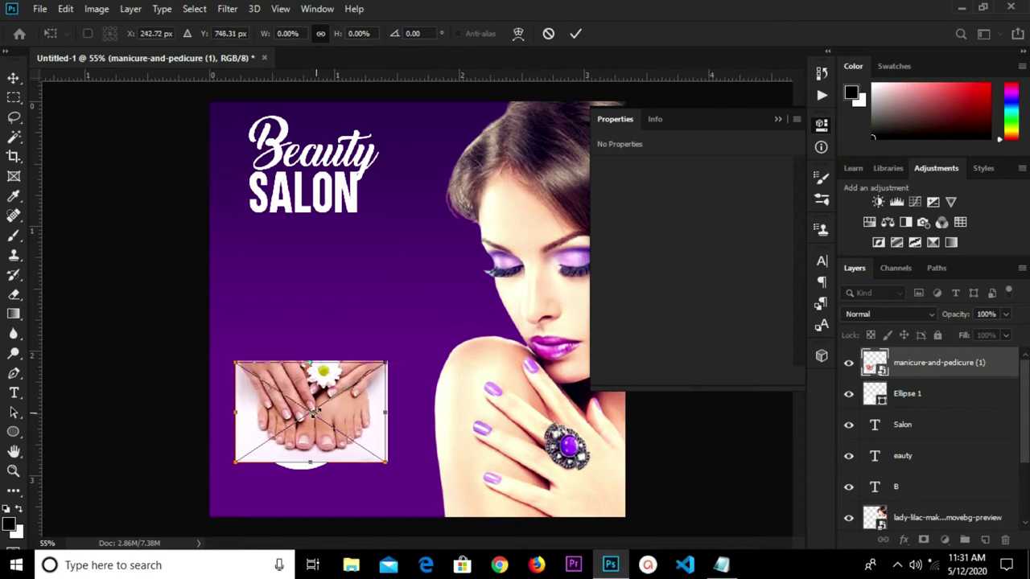
{"action": "left_click_drag", "start_coordinate": [315, 423], "coordinate": [309, 430]}
{"action": "left_click_drag", "start_coordinate": [379, 370], "coordinate": [398, 355]}
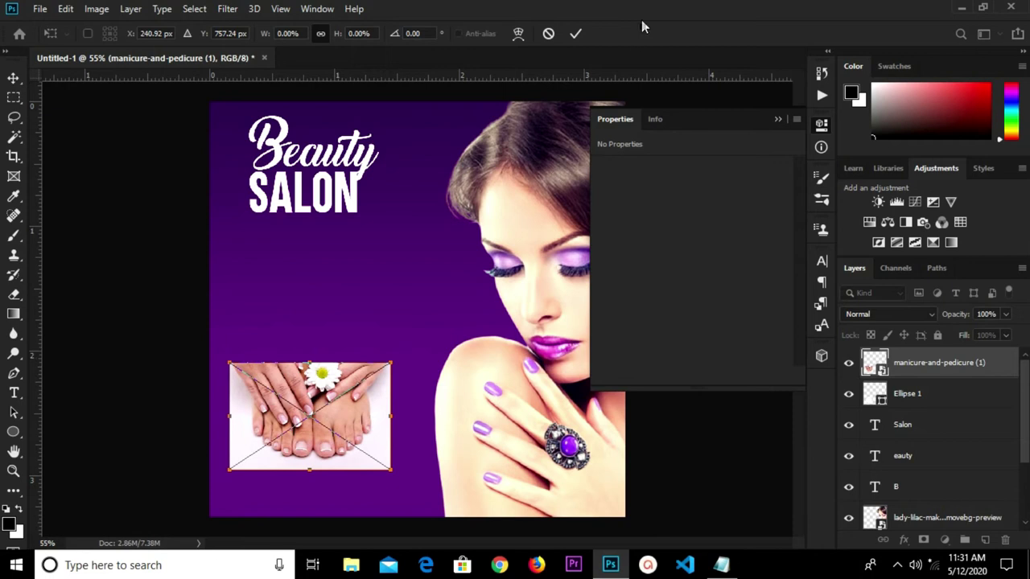
{"action": "left_click", "coordinate": [575, 33]}
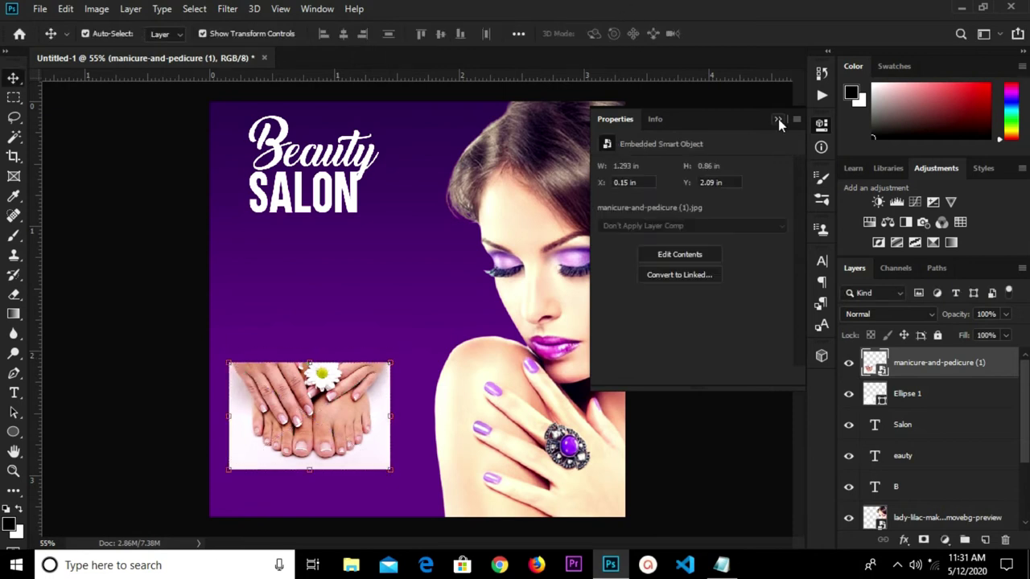
- Clip the manicure photo into the white circle and group them as Group 1
{"action": "left_click", "coordinate": [796, 110]}
{"action": "right_click", "coordinate": [927, 366]}
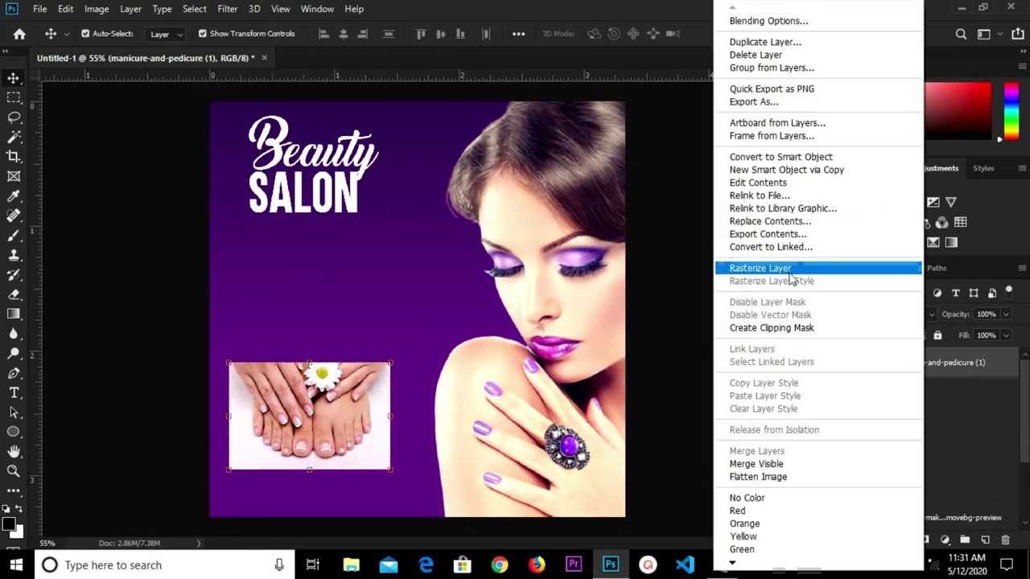
{"action": "left_click", "coordinate": [777, 328]}
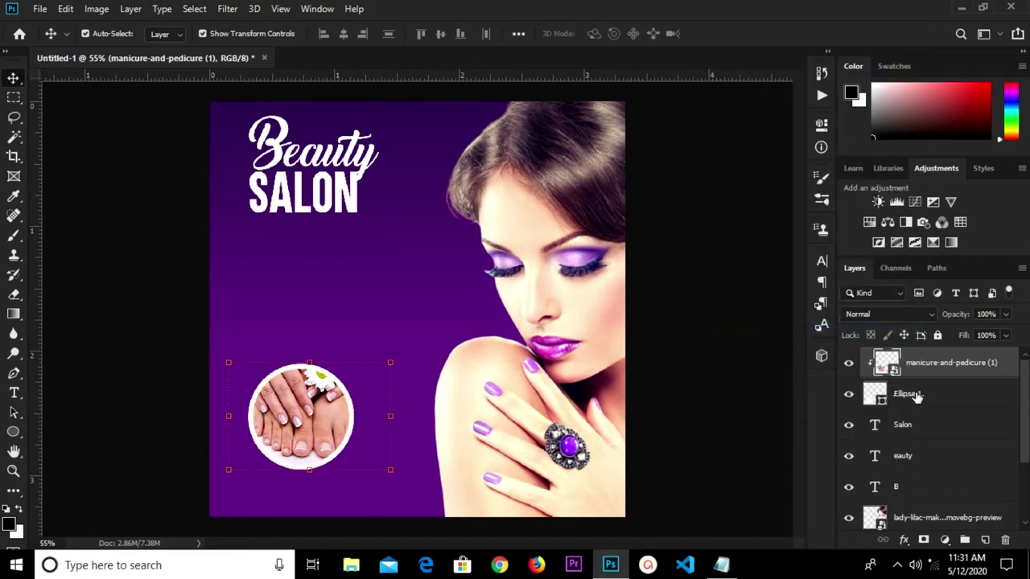
{"action": "left_click", "coordinate": [918, 396]}
{"action": "key", "text": "ctrl+g"}
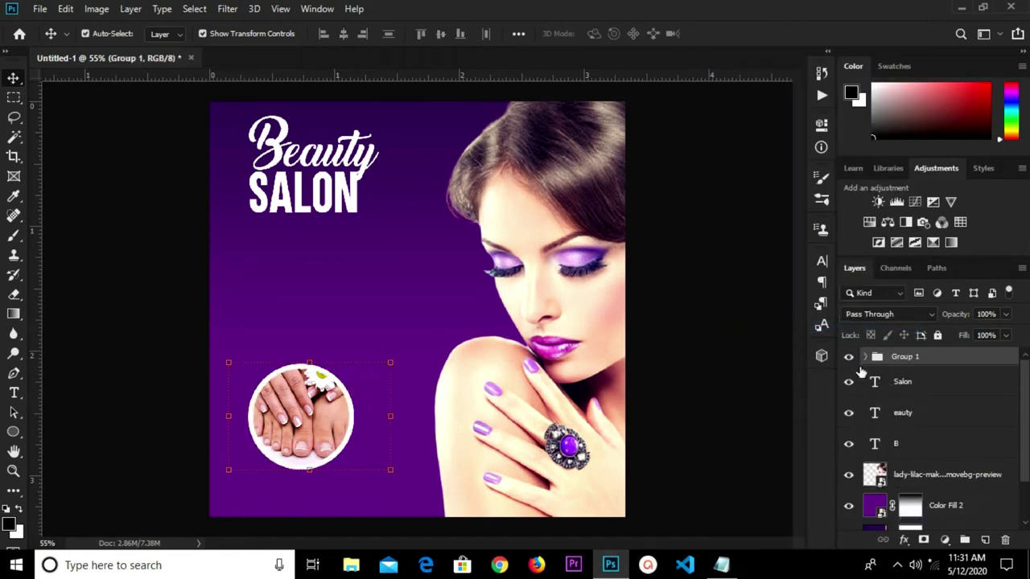
- Move Group 1 up on the left below the SALON title, then select its Ellipse 1 layer
{"action": "left_click", "coordinate": [849, 356]}
{"action": "key", "text": "ctrl+t"}
{"action": "mouse_move", "coordinate": [279, 366]}
{"action": "left_mouse_down"}
{"action": "mouse_move", "coordinate": [294, 310]}
{"action": "mouse_move", "coordinate": [281, 310]}
{"action": "mouse_move", "coordinate": [301, 308]}
{"action": "left_mouse_up"}
{"action": "left_click", "coordinate": [724, 34]}
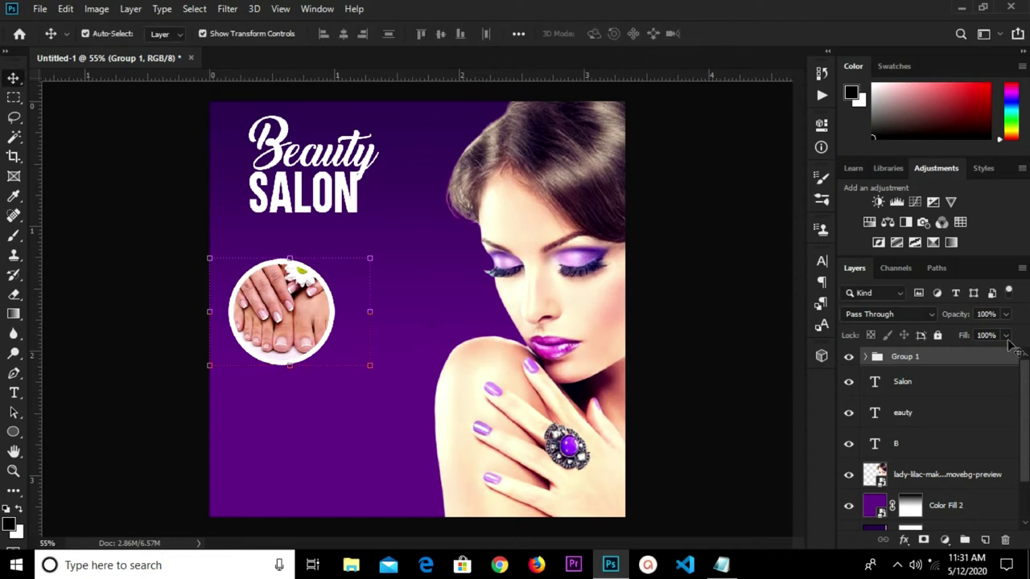
{"action": "left_click", "coordinate": [866, 358]}
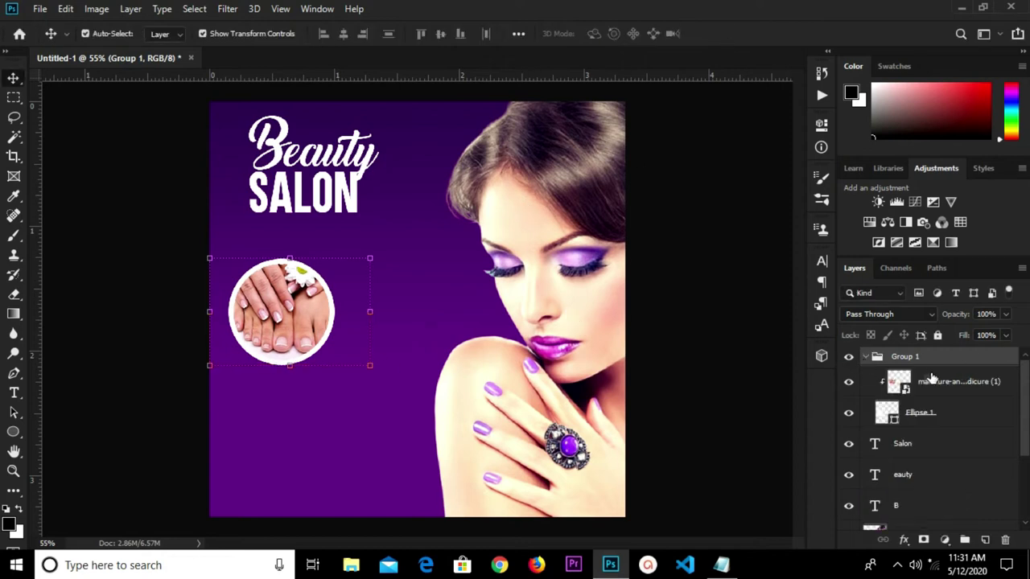
{"action": "left_click", "coordinate": [918, 415]}
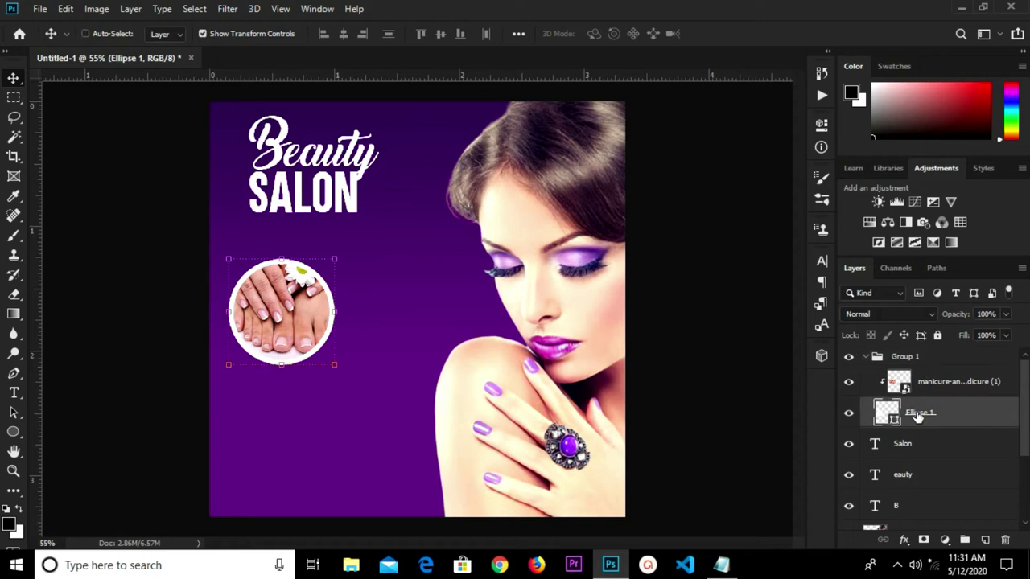
- Duplicate Ellipse 1, move the copy out of Group 1, and re-clip the manicure photo
{"action": "key", "text": "ctrl+j"}
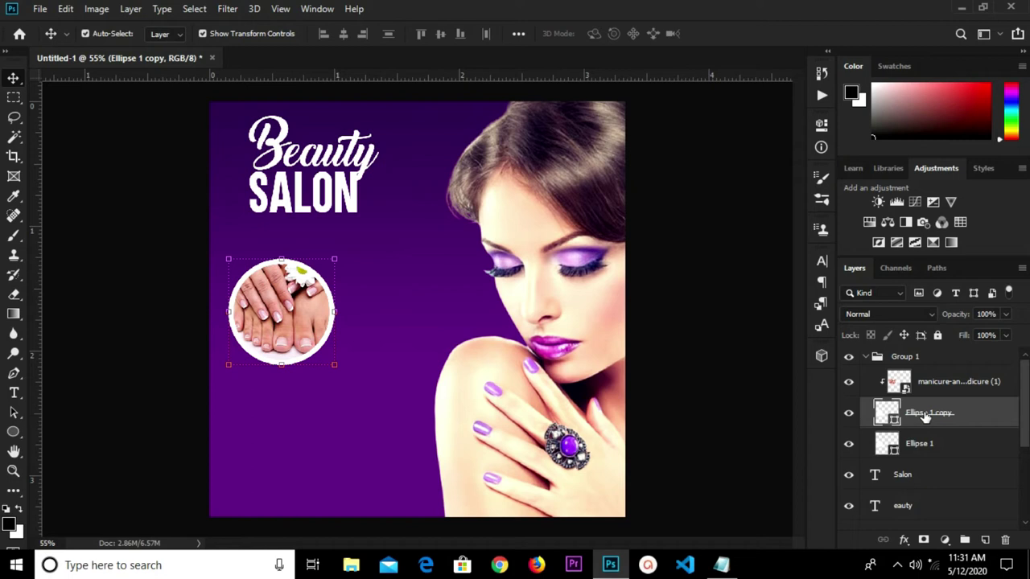
{"action": "left_click_drag", "start_coordinate": [927, 414], "coordinate": [930, 494]}
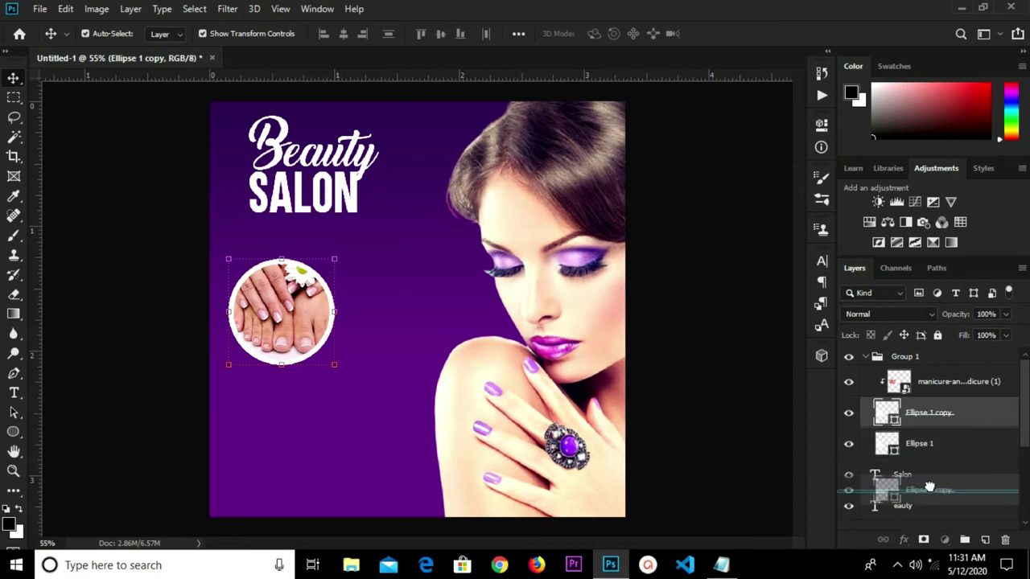
{"action": "left_click_drag", "start_coordinate": [930, 494], "coordinate": [931, 491]}
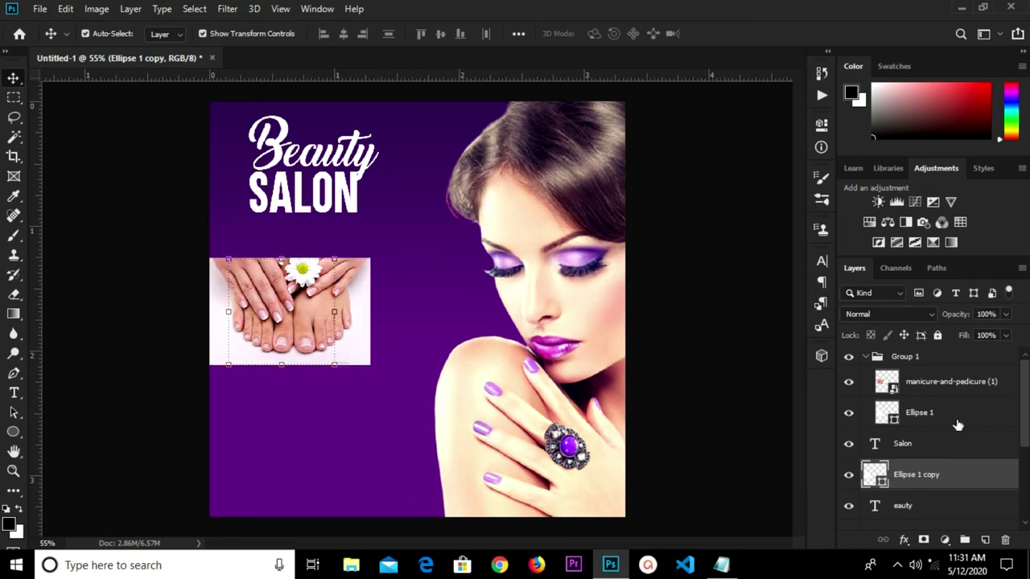
{"action": "left_click", "coordinate": [937, 385]}
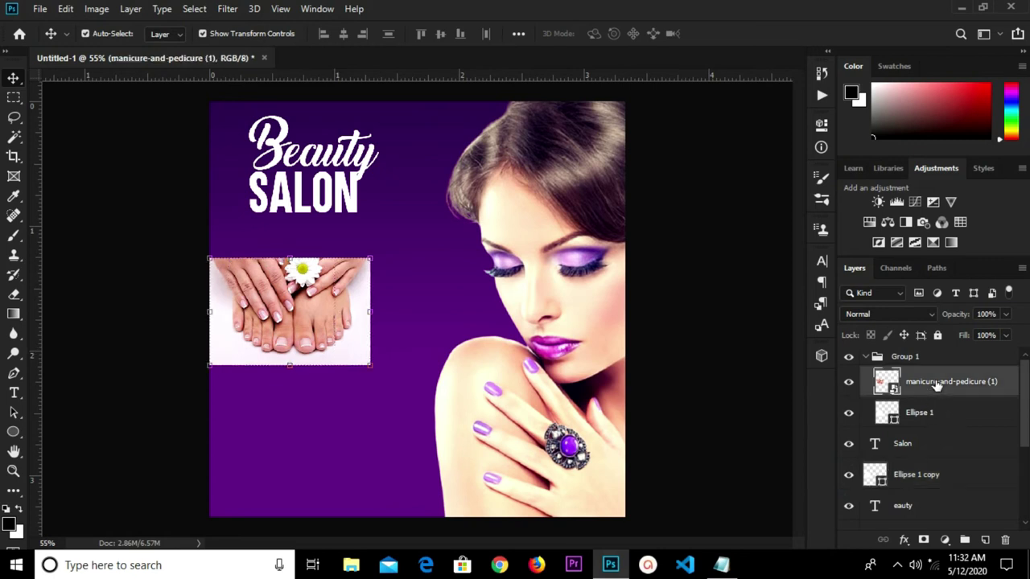
{"action": "right_click", "coordinate": [933, 386]}
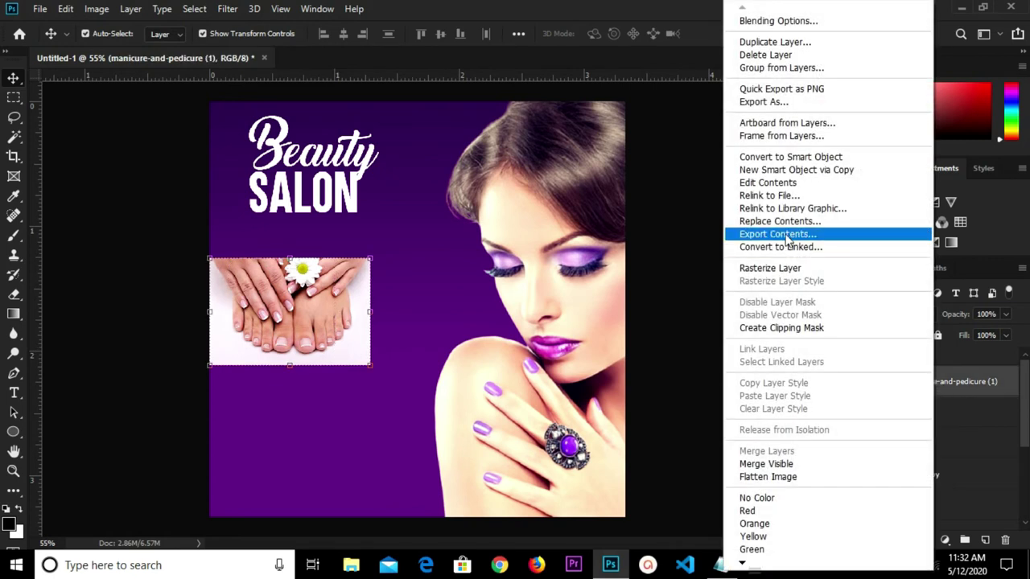
{"action": "left_click", "coordinate": [785, 328]}
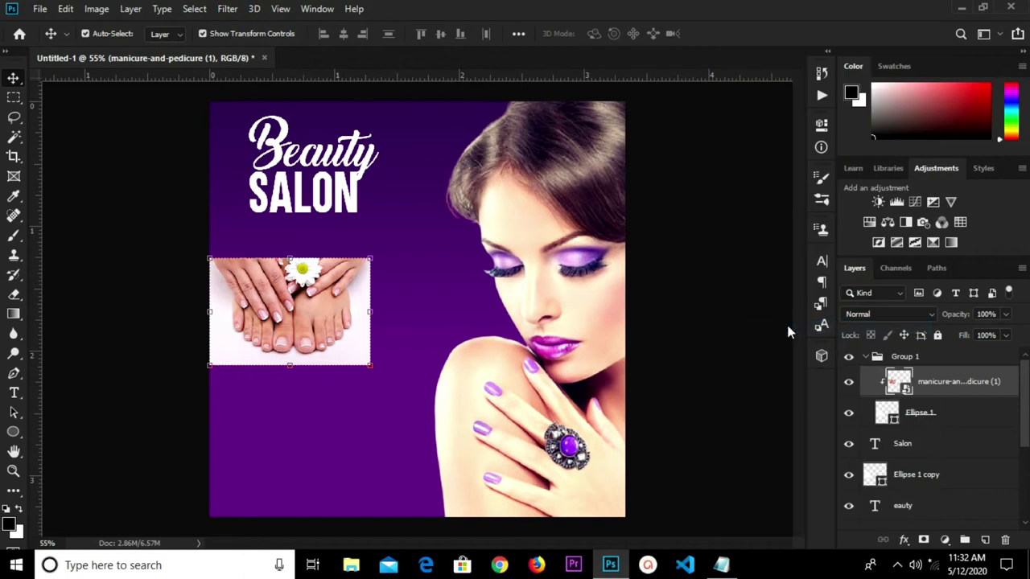
- Move Ellipse 1 copy to the right, beside the manicure circle
{"action": "left_click", "coordinate": [924, 475]}
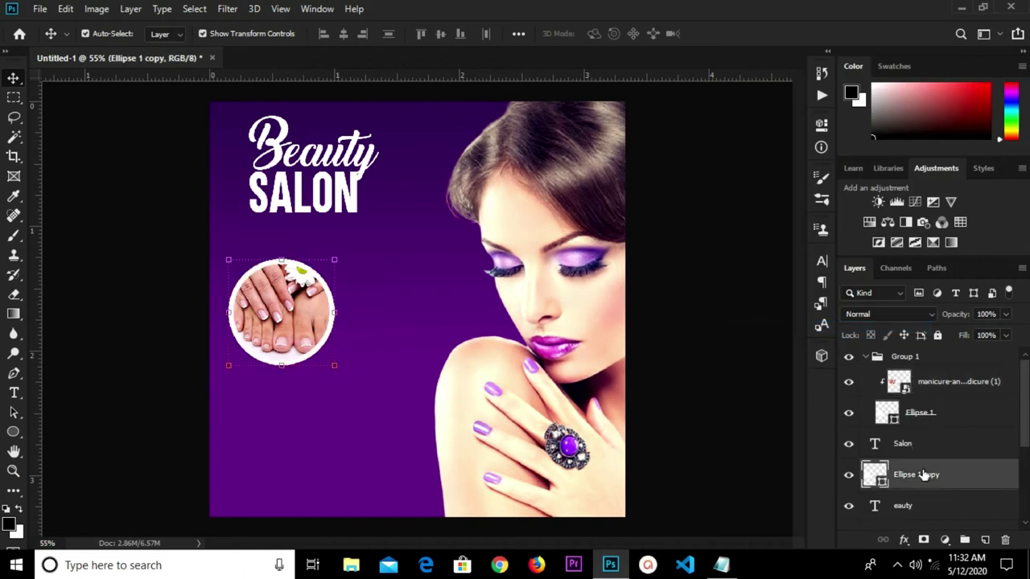
{"action": "key", "text": "Down"}
{"action": "key", "text": "Down"}
{"action": "key", "text": "Down"}
{"action": "key", "text": "Down"}
{"action": "key", "text": "Down"}
{"action": "key", "text": "Down"}
{"action": "key", "text": "Down"}
{"action": "key", "text": "Down"}
{"action": "key", "text": "Down"}
{"action": "key", "text": "Down"}
{"action": "key", "text": "Down"}
{"action": "key", "text": "Down"}
{"action": "left_click", "coordinate": [300, 383]}
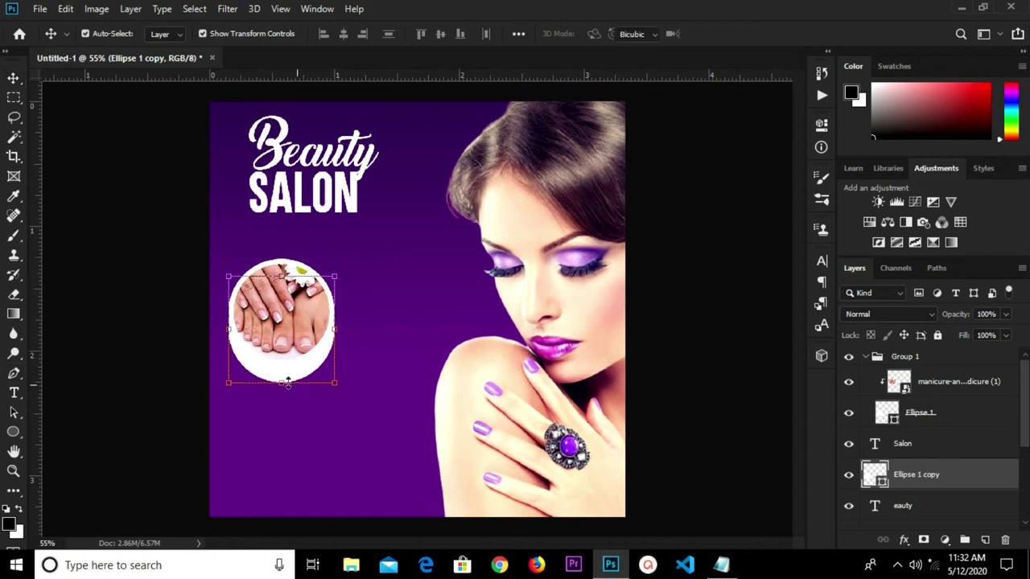
{"action": "mouse_move", "coordinate": [281, 368]}
{"action": "left_mouse_down"}
{"action": "mouse_move", "coordinate": [352, 427]}
{"action": "mouse_move", "coordinate": [396, 368]}
{"action": "left_mouse_up"}
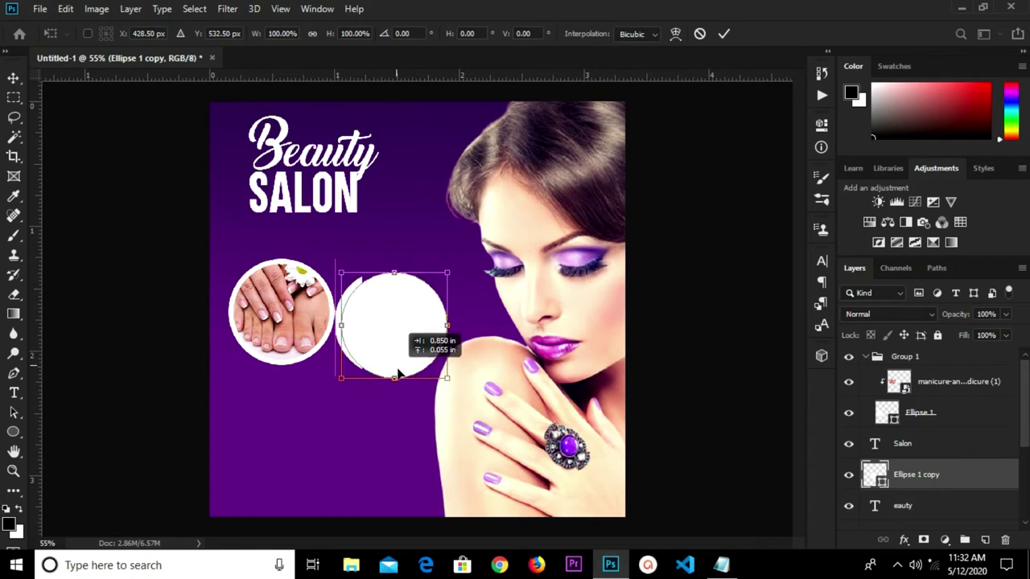
{"action": "left_click_drag", "start_coordinate": [396, 369], "coordinate": [406, 367]}
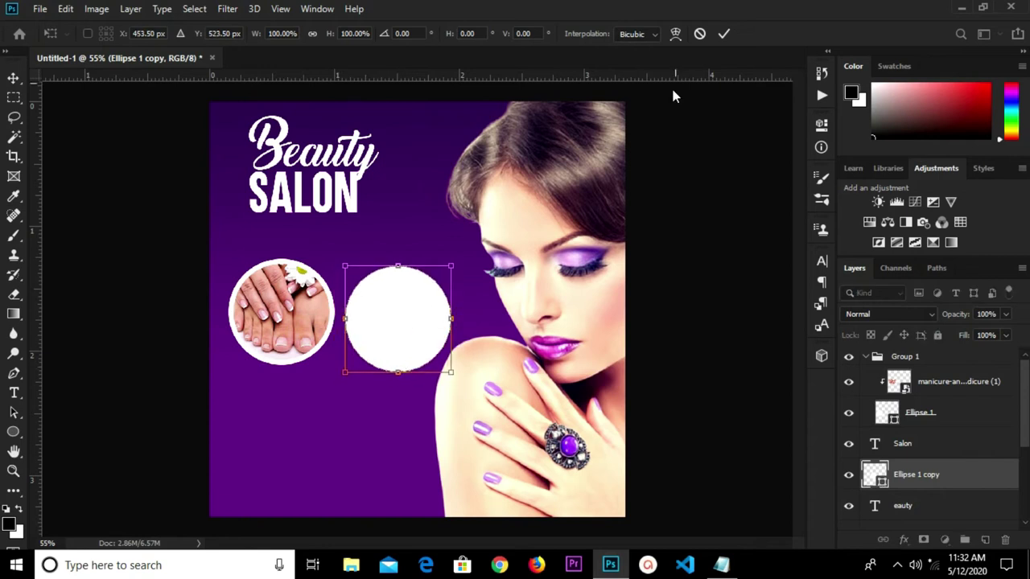
{"action": "left_click", "coordinate": [724, 34]}
{"action": "left_click", "coordinate": [39, 9]}
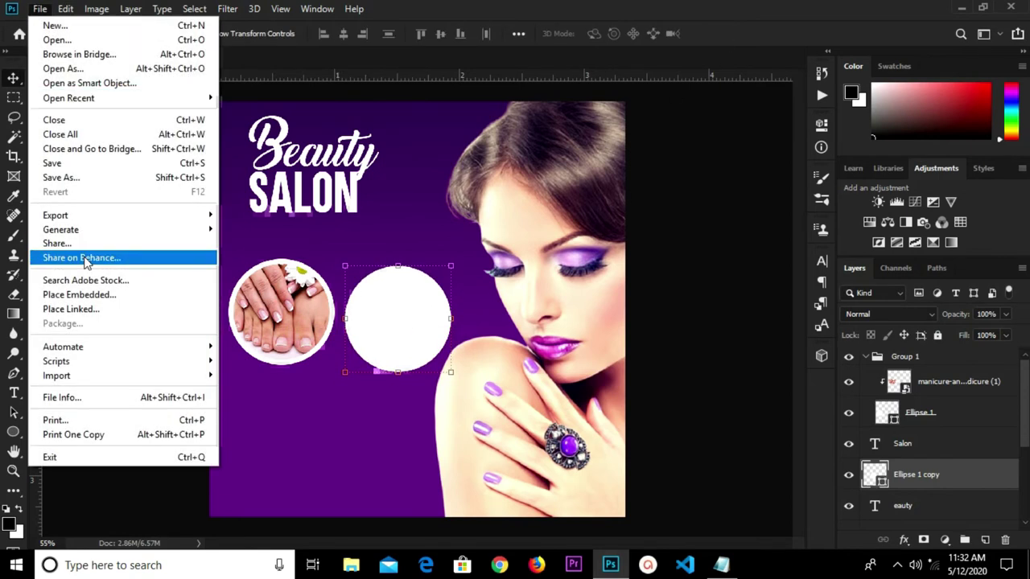
- Embed the head-massage photo and scale it to cover the second white circle
{"action": "left_click", "coordinate": [88, 297]}
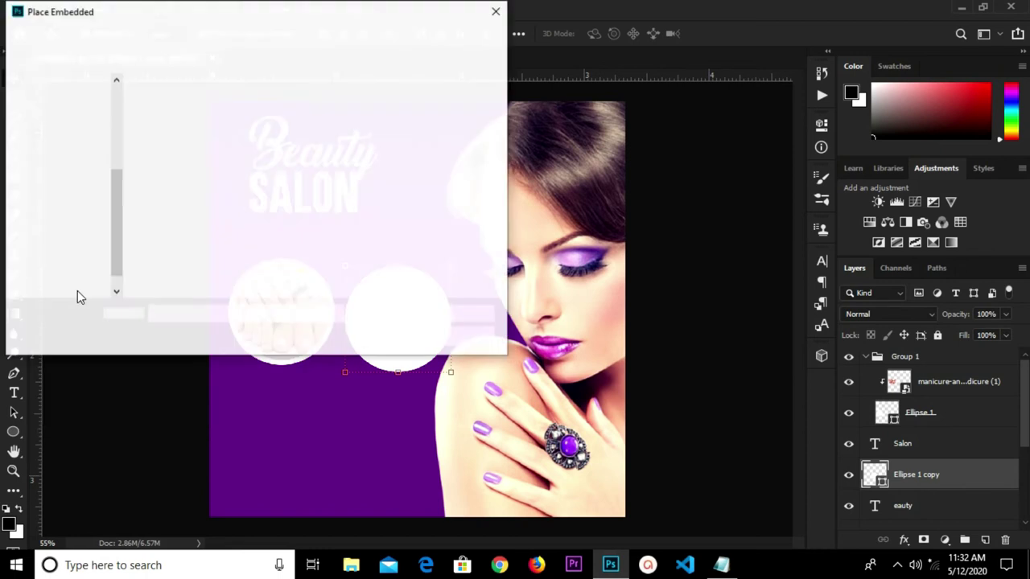
{"action": "left_click", "coordinate": [155, 141]}
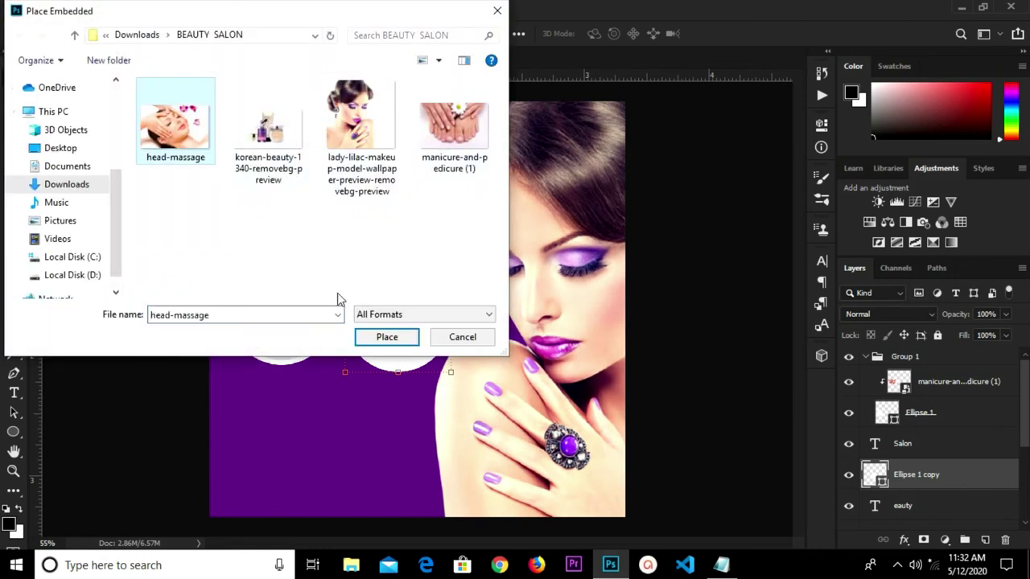
{"action": "left_click", "coordinate": [386, 337]}
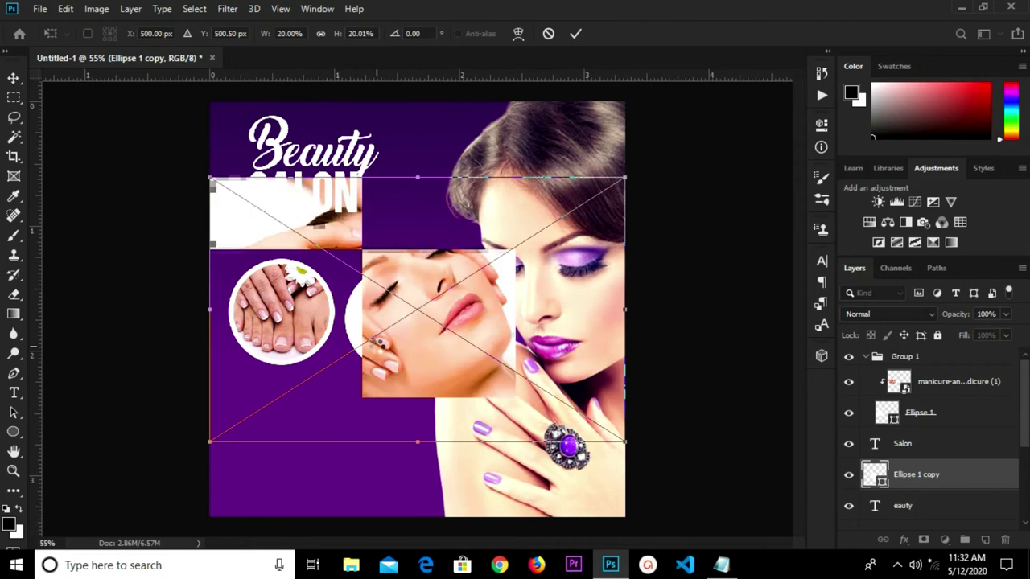
{"action": "mouse_move", "coordinate": [630, 178]}
{"action": "left_mouse_down"}
{"action": "mouse_move", "coordinate": [439, 330]}
{"action": "mouse_move", "coordinate": [357, 344]}
{"action": "left_mouse_up"}
{"action": "mouse_move", "coordinate": [287, 407]}
{"action": "left_mouse_down"}
{"action": "mouse_move", "coordinate": [414, 346]}
{"action": "mouse_move", "coordinate": [409, 330]}
{"action": "left_mouse_up"}
{"action": "left_click_drag", "start_coordinate": [488, 368], "coordinate": [492, 369]}
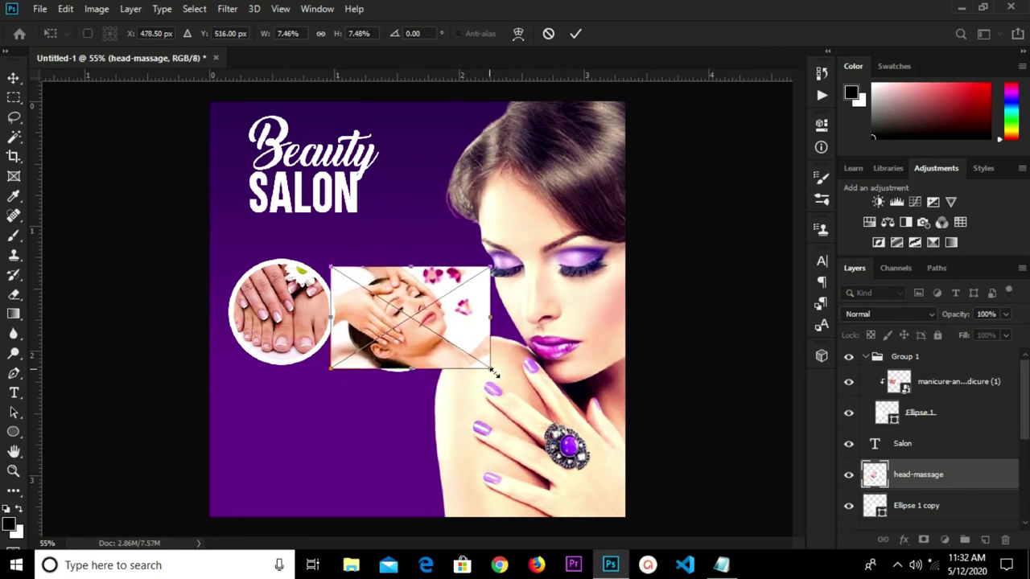
{"action": "left_click_drag", "start_coordinate": [489, 369], "coordinate": [483, 362]}
{"action": "left_click", "coordinate": [579, 35]}
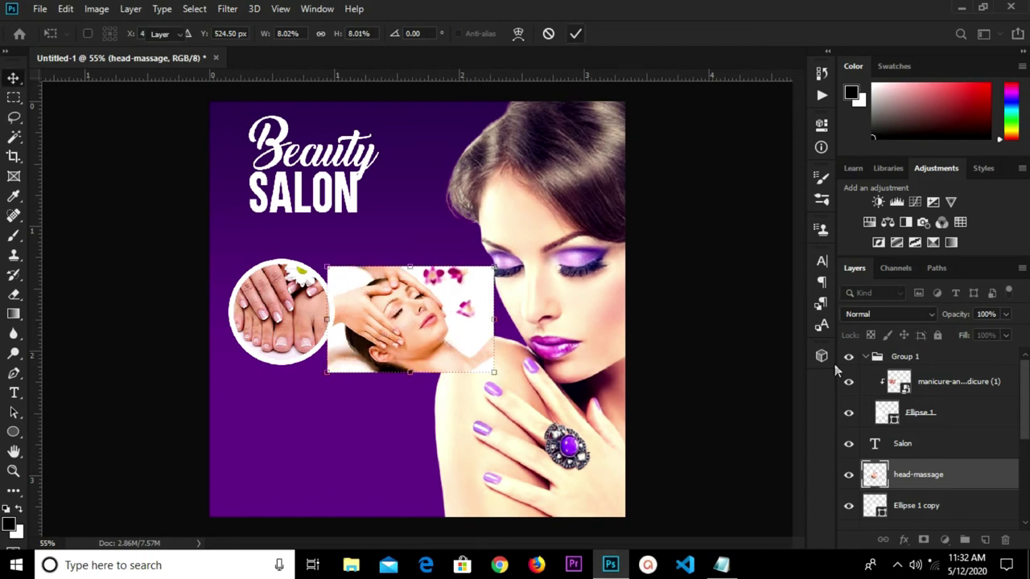
- Clip the head-massage photo into Ellipse 1 copy and group them as Group 2
{"action": "right_click", "coordinate": [931, 476]}
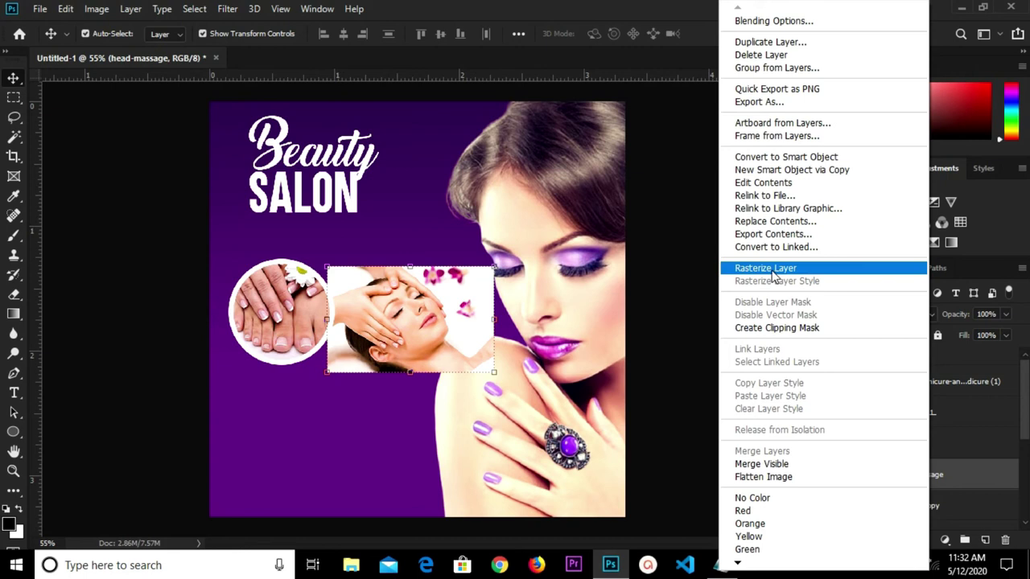
{"action": "left_click", "coordinate": [776, 327]}
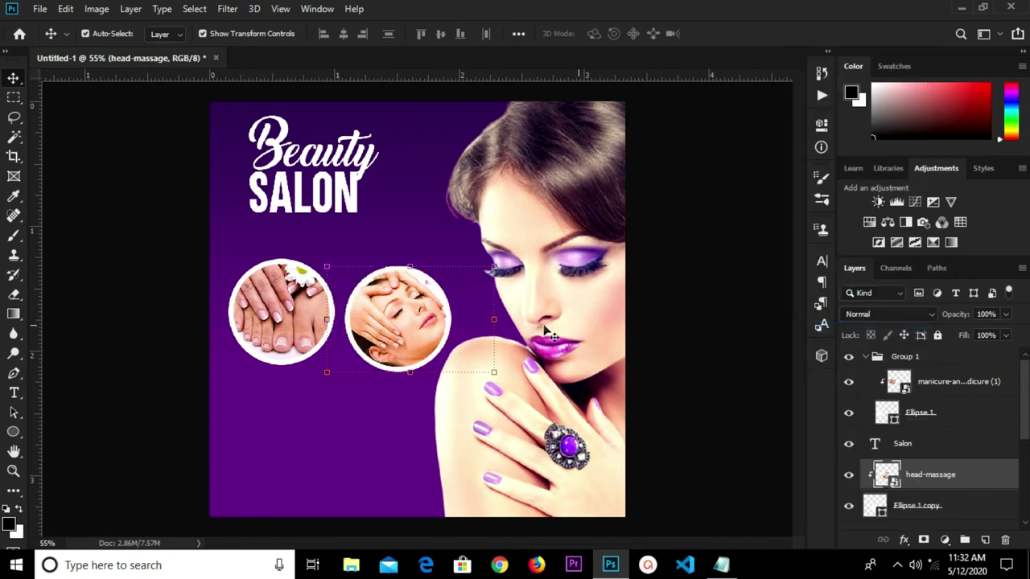
{"action": "left_click", "coordinate": [930, 508], "text": "shift"}
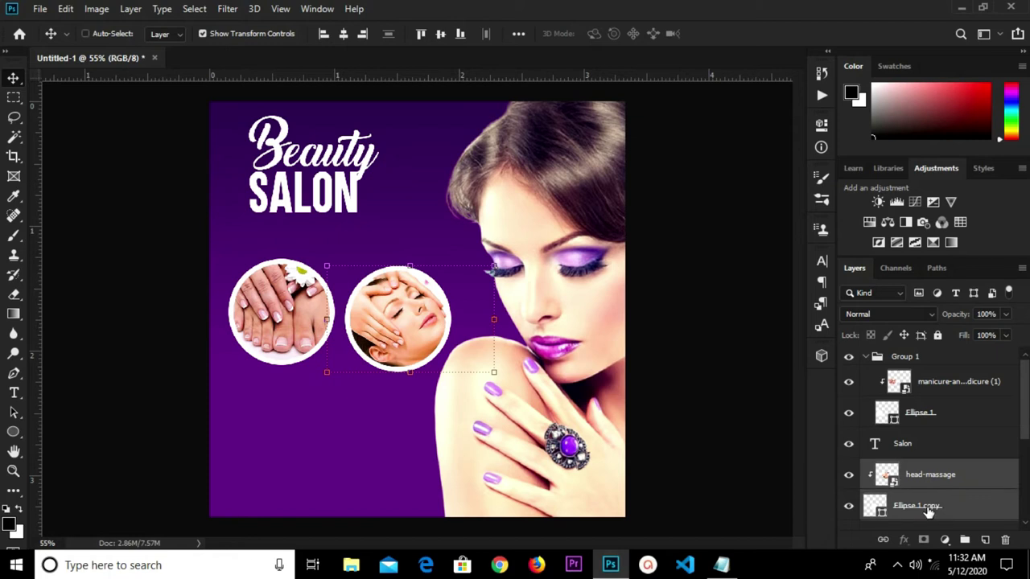
{"action": "key", "text": "ctrl+g"}
{"action": "left_click", "coordinate": [848, 470]}
{"action": "left_click", "coordinate": [849, 470]}
{"action": "key", "text": "Up"}
{"action": "key", "text": "Up"}
{"action": "key", "text": "Up"}
{"action": "key", "text": "Up"}
{"action": "key", "text": "Up"}
{"action": "key", "text": "Up"}
{"action": "key", "text": "Up"}
{"action": "key", "text": "Up"}
{"action": "key", "text": "Up"}
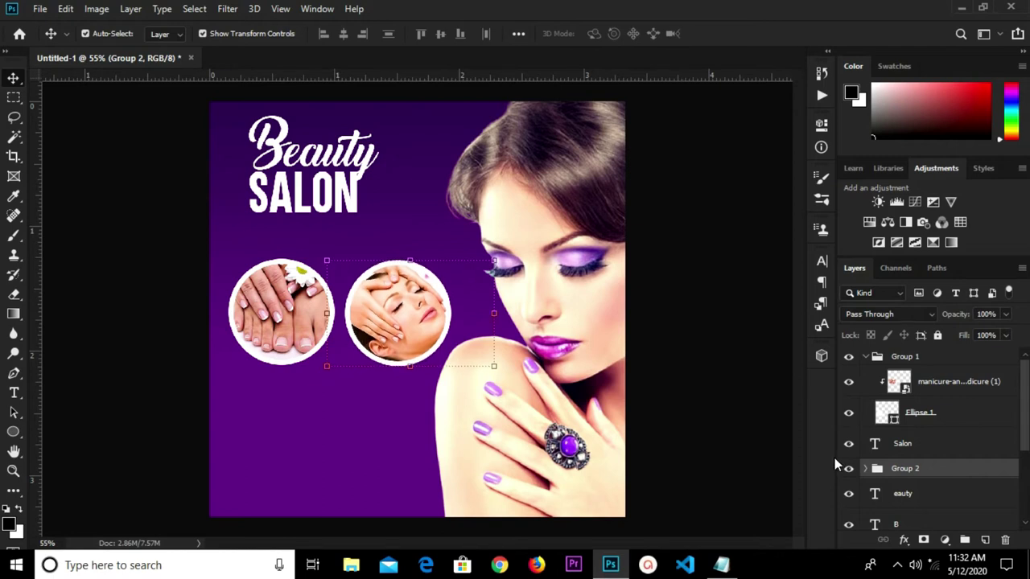
- Select Group 1 and Group 2 together and nudge both circles slightly left and up
{"action": "left_click", "coordinate": [931, 359]}
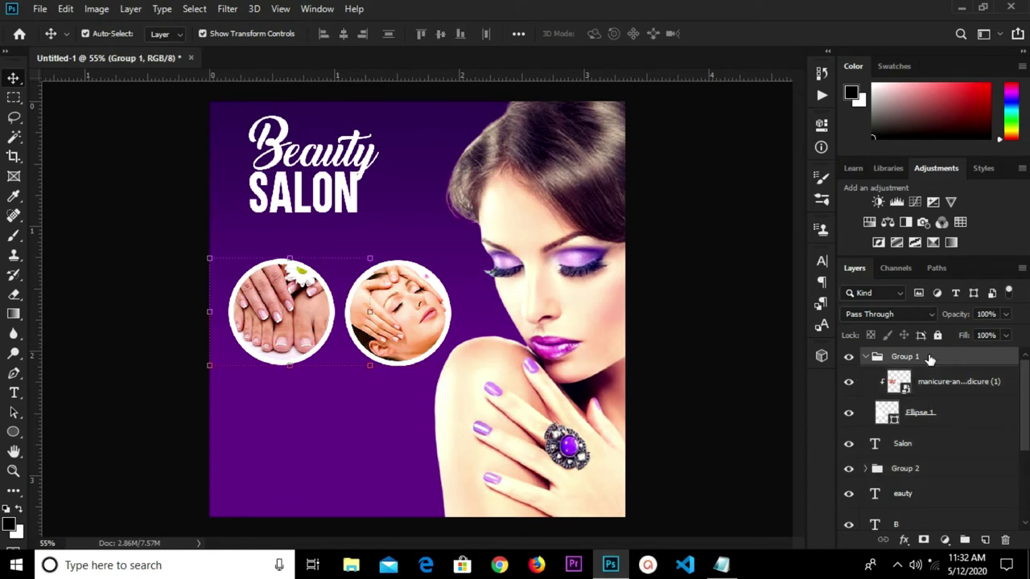
{"action": "left_click", "coordinate": [865, 358]}
{"action": "key", "text": "ctrl"}
{"action": "left_click", "coordinate": [925, 408], "text": "ctrl"}
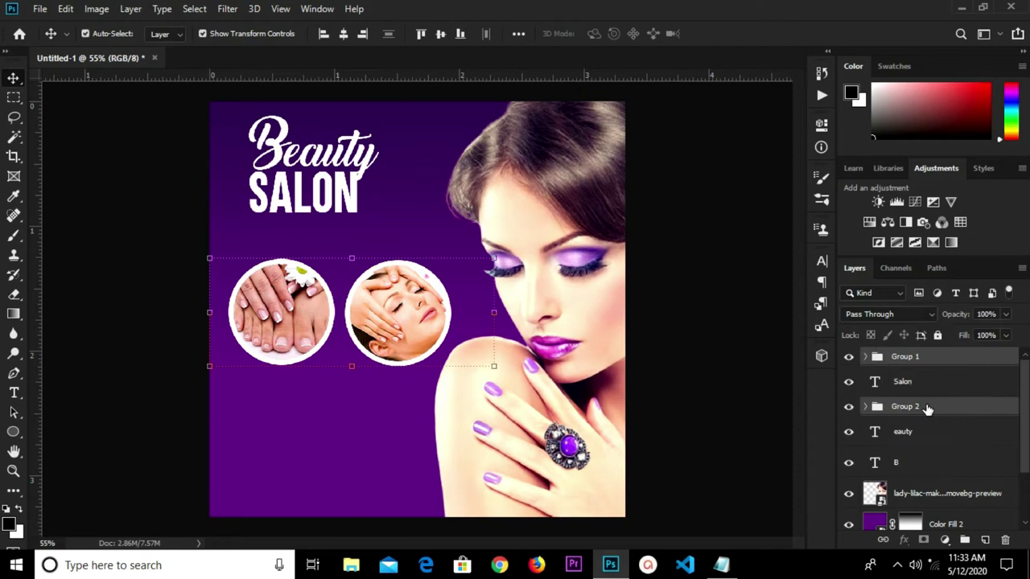
{"action": "key", "text": "Left"}
{"action": "key", "text": "Left"}
{"action": "key", "text": "Left"}
{"action": "key", "text": "Up"}
{"action": "key", "text": "Up"}
{"action": "key", "text": "Up"}
{"action": "key", "text": "Up"}
{"action": "key", "text": "Up"}
{"action": "key", "text": "Up"}
{"action": "key", "text": "Up"}
{"action": "key", "text": "Up"}
{"action": "key", "text": "Up"}
{"action": "key", "text": "Up"}
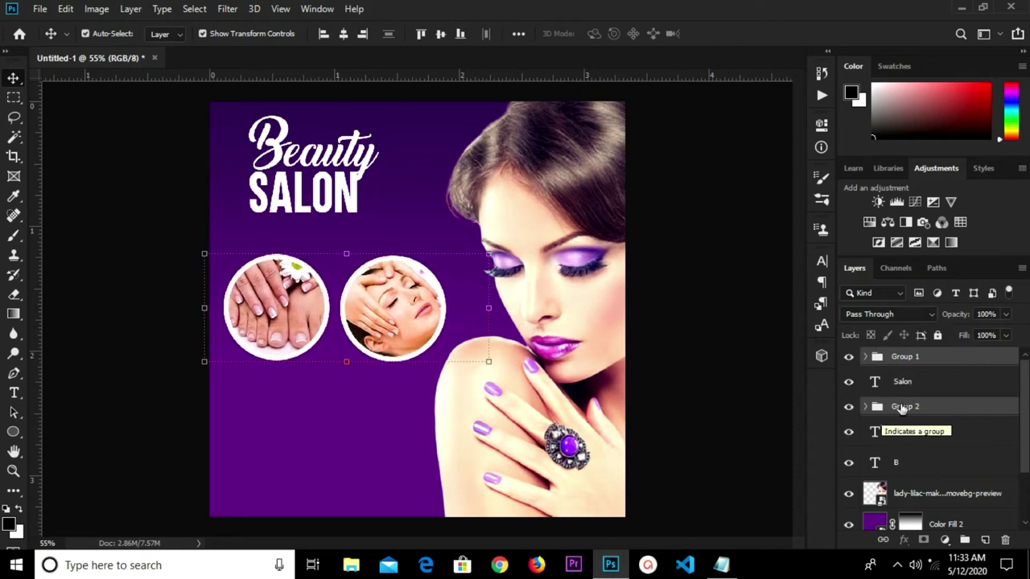
{"action": "left_click", "coordinate": [936, 414]}
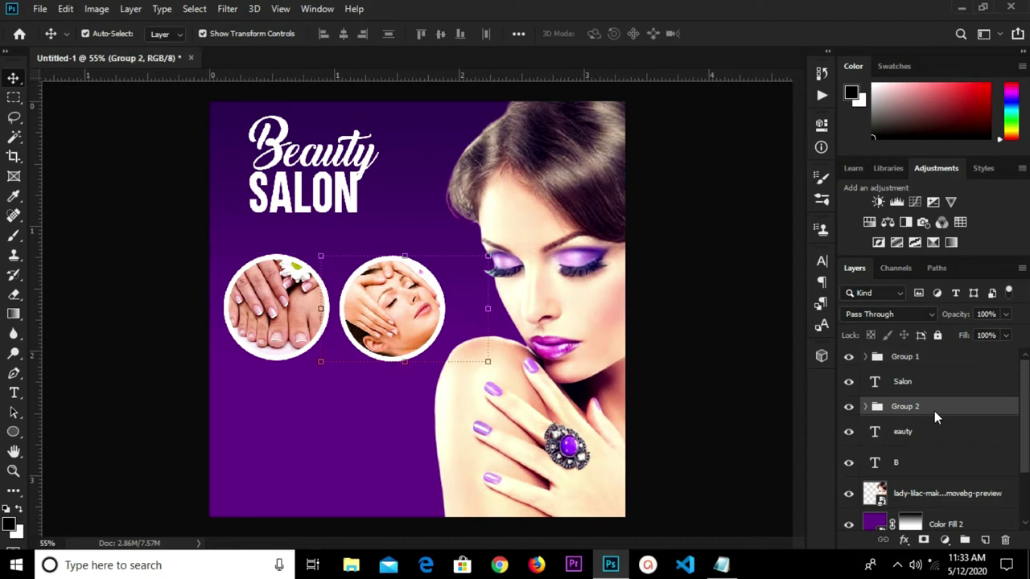
{"action": "left_click", "coordinate": [354, 469]}
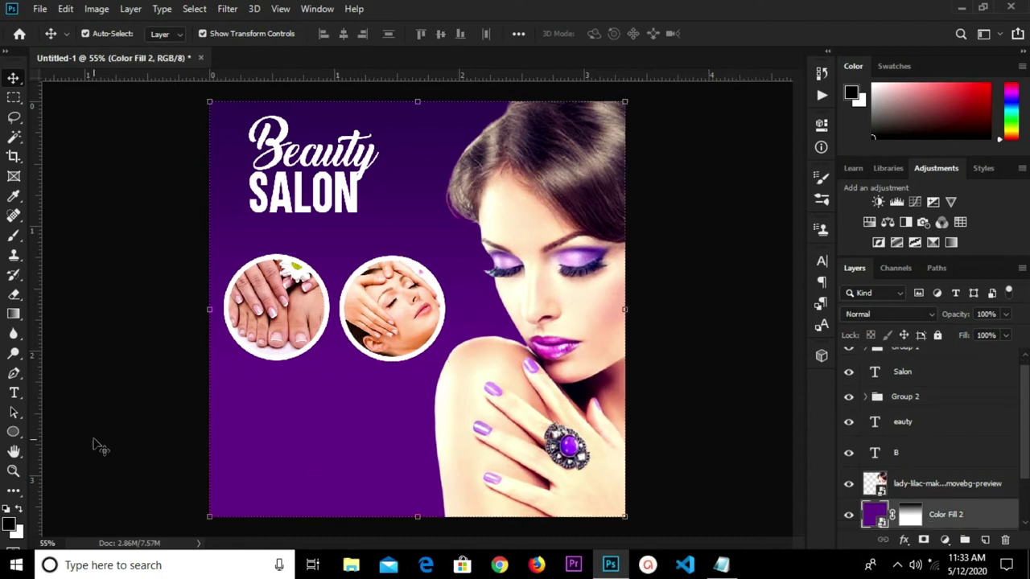
- Embed the korean-beauty product image, shrunk to about 18.57%, beneath the two photo circles
{"action": "left_click", "coordinate": [39, 8]}
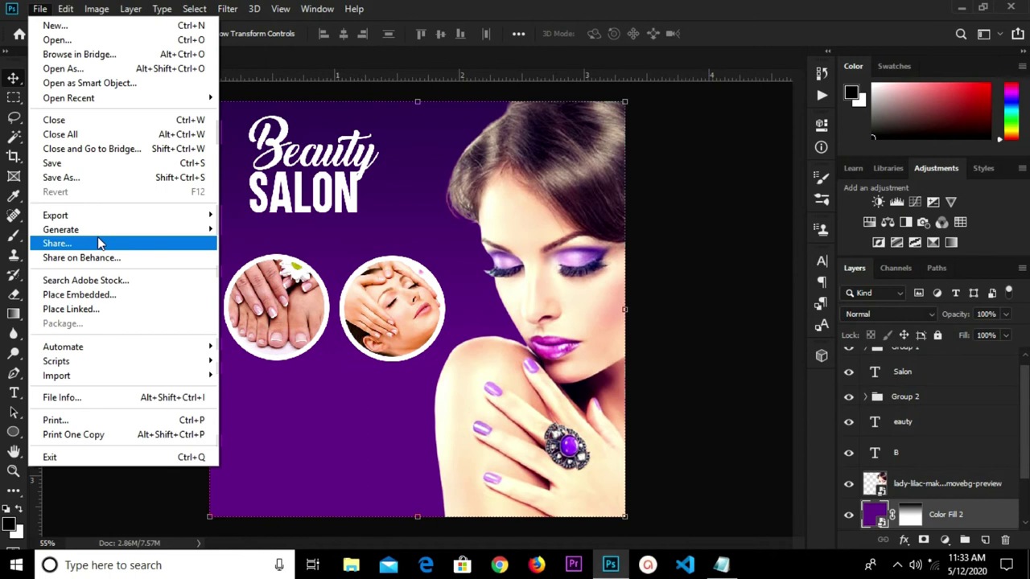
{"action": "left_click", "coordinate": [111, 295]}
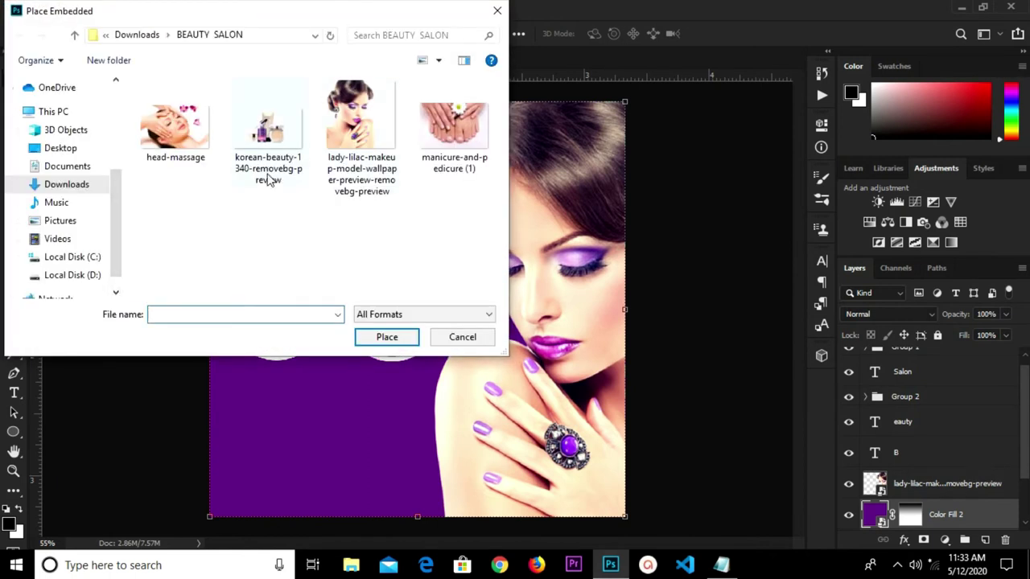
{"action": "left_click", "coordinate": [271, 182]}
{"action": "left_click", "coordinate": [385, 336]}
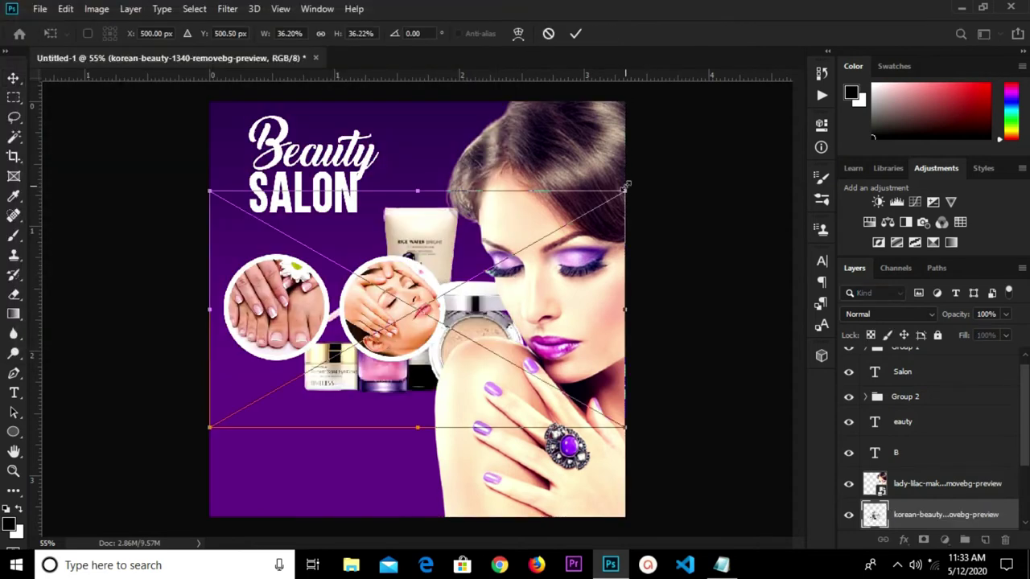
{"action": "left_click_drag", "start_coordinate": [627, 187], "coordinate": [423, 308]}
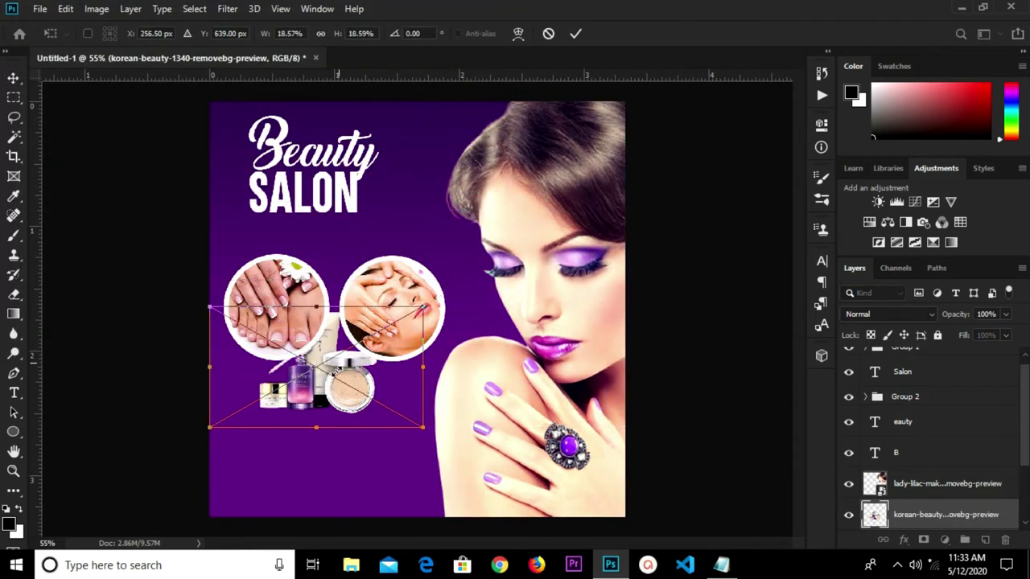
{"action": "left_click_drag", "start_coordinate": [337, 388], "coordinate": [352, 427]}
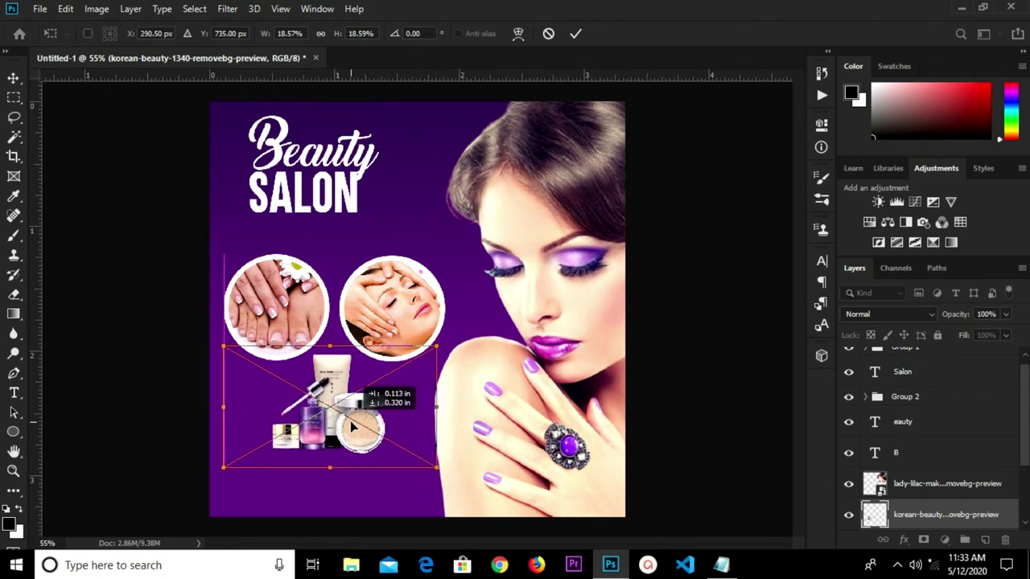
{"action": "left_click", "coordinate": [574, 33]}
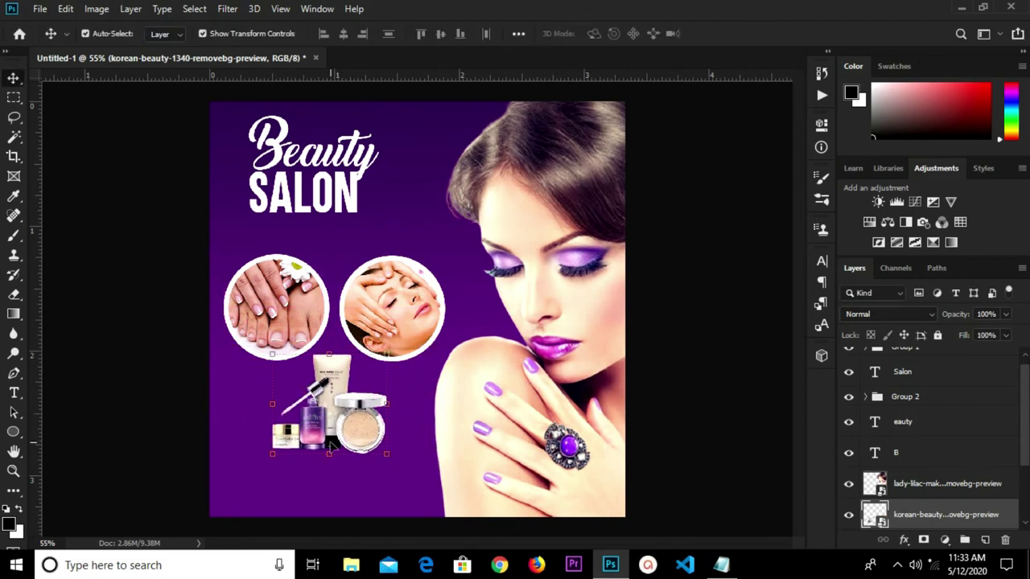
{"action": "scroll", "coordinate": [331, 444], "scroll_direction": "up", "scroll_amount": 1, "text": "alt"}
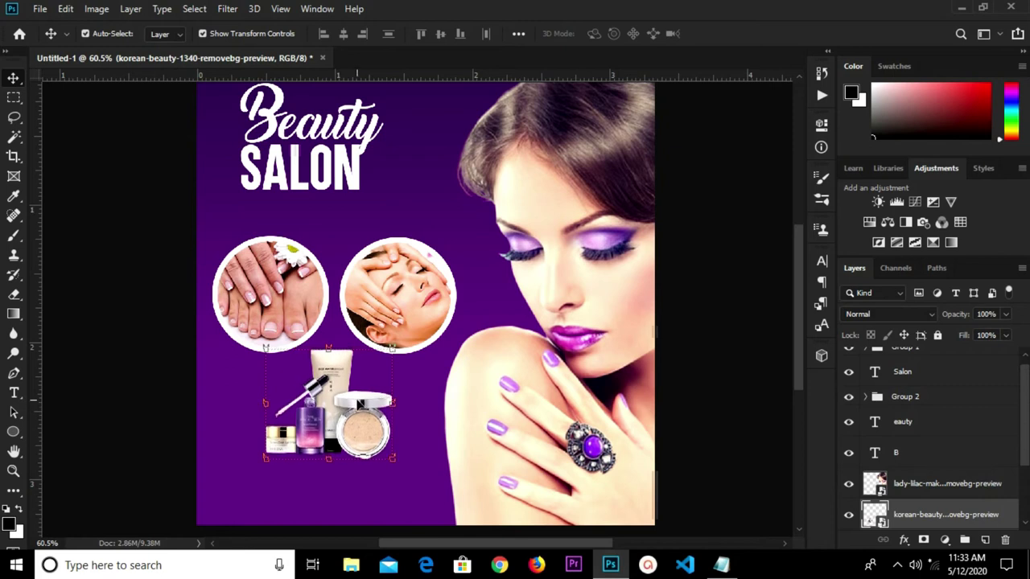
- Duplicate the product image and flip the copy vertically
{"action": "key", "text": "ctrl"}
{"action": "scroll", "coordinate": [1018, 412], "scroll_direction": "down", "scroll_amount": 2}
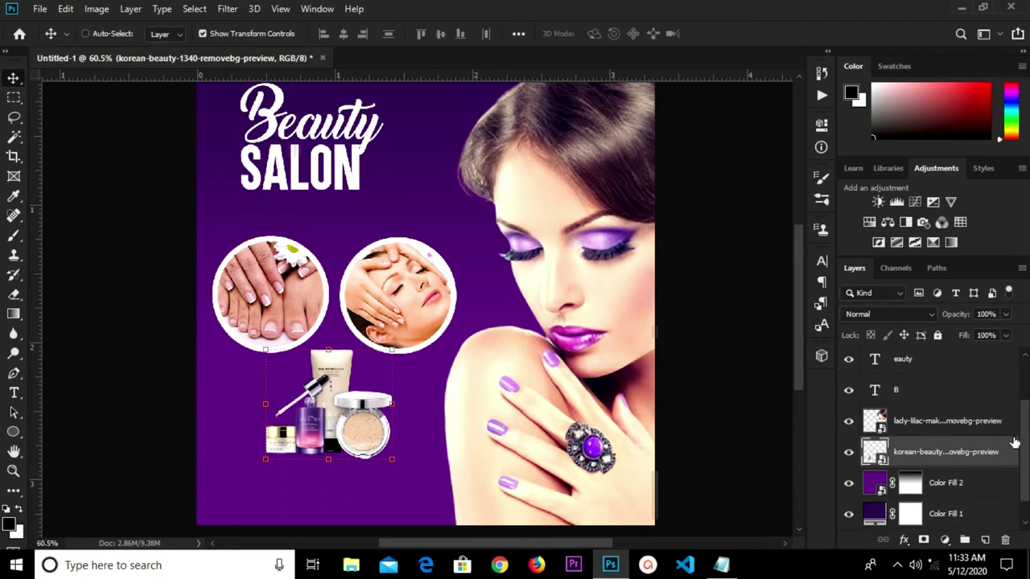
{"action": "key", "text": "ctrl+j"}
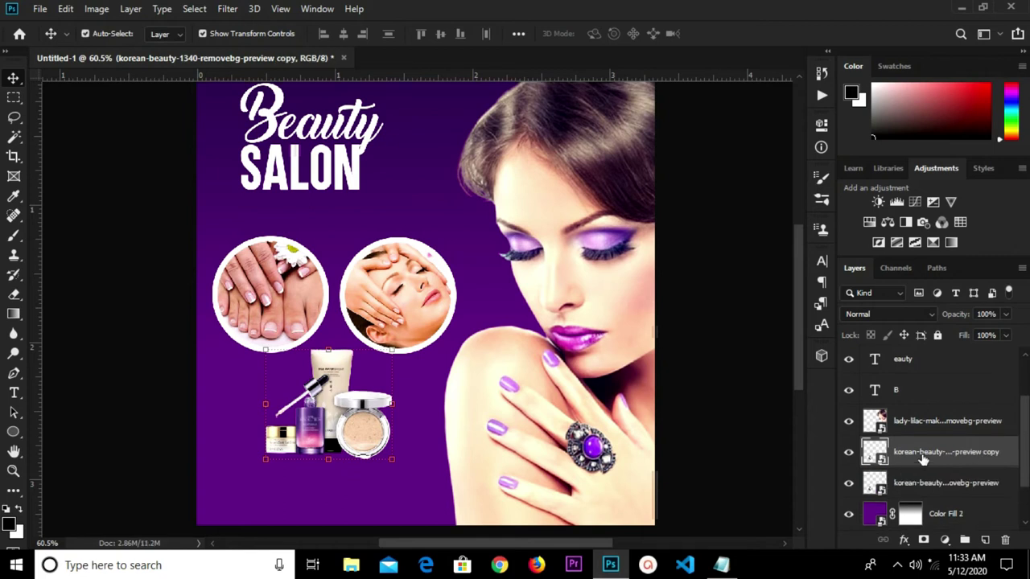
{"action": "key", "text": "ctrl+t"}
{"action": "right_click", "coordinate": [354, 367]}
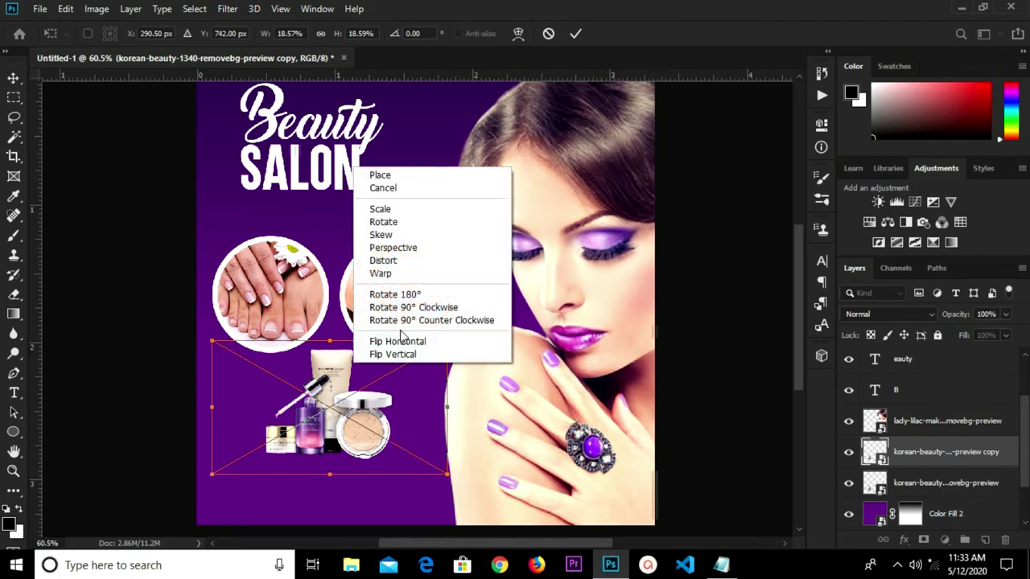
{"action": "left_click", "coordinate": [371, 355]}
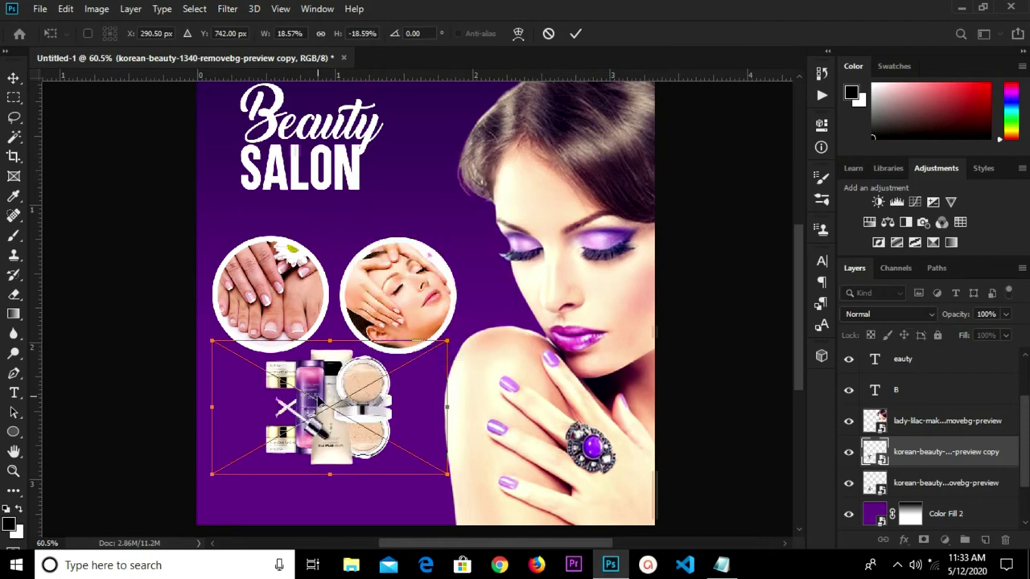
- Position the flipped copy directly beneath the products and fade it to 16% opacity
{"action": "left_click_drag", "start_coordinate": [320, 400], "coordinate": [319, 486]}
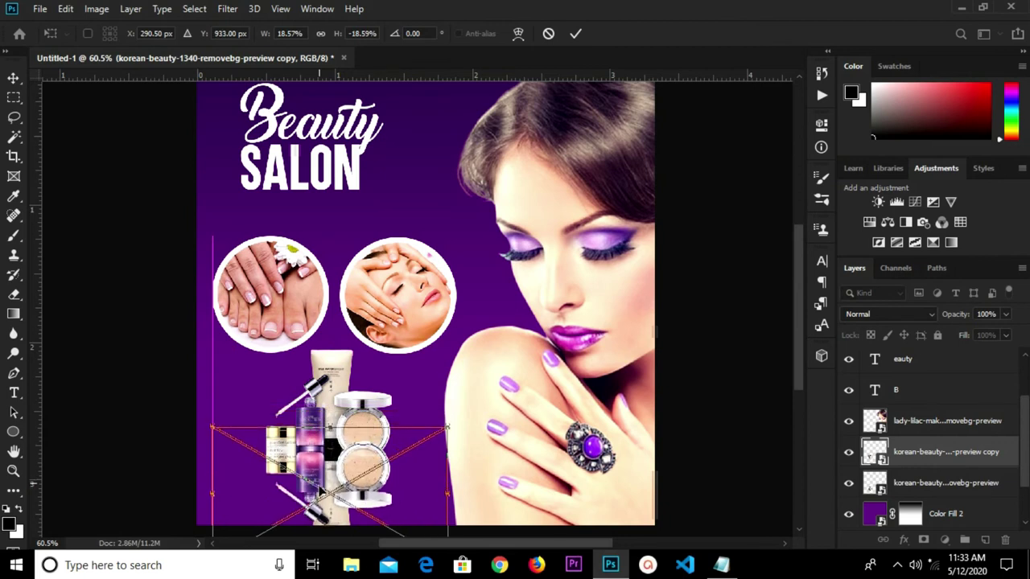
{"action": "left_click_drag", "start_coordinate": [319, 485], "coordinate": [319, 497]}
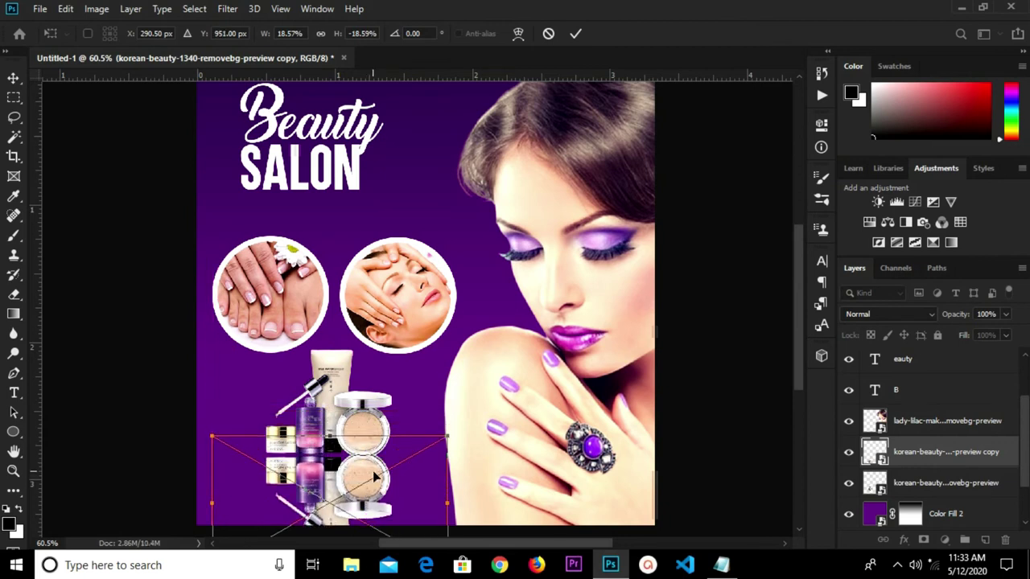
{"action": "left_click_drag", "start_coordinate": [375, 475], "coordinate": [375, 476]}
{"action": "key", "text": "Up"}
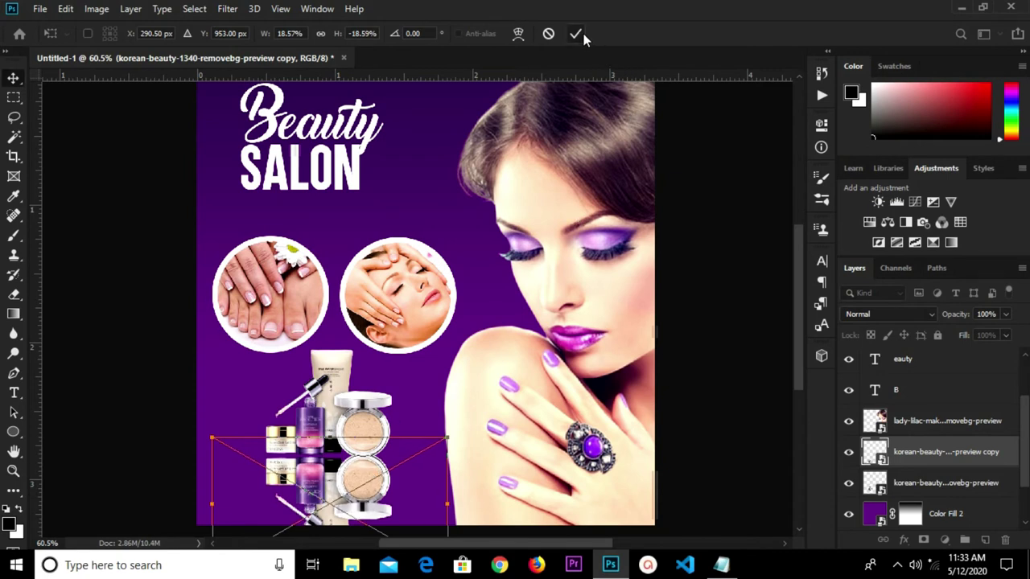
{"action": "left_click", "coordinate": [575, 33]}
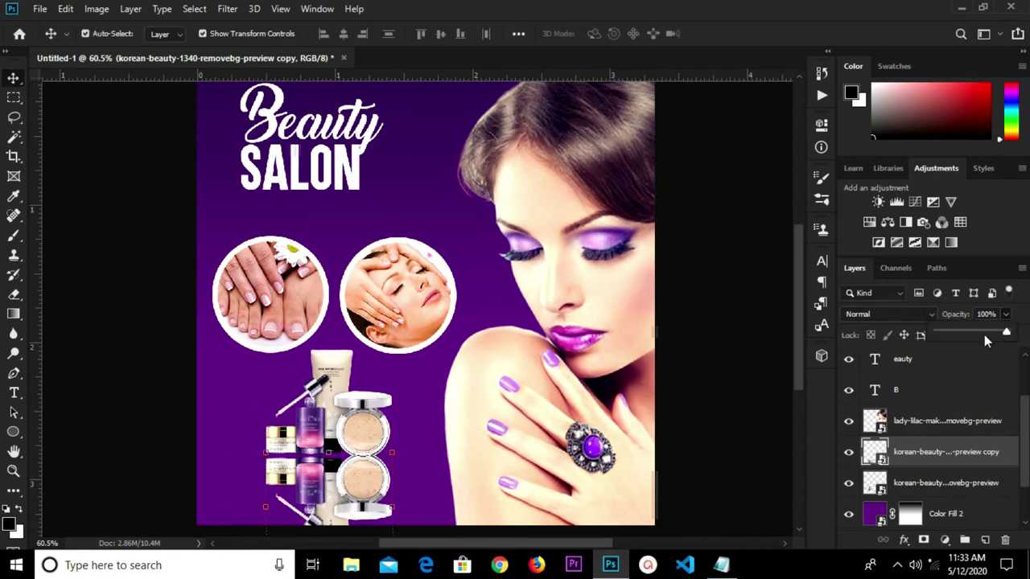
{"action": "left_click_drag", "start_coordinate": [954, 333], "coordinate": [949, 329]}
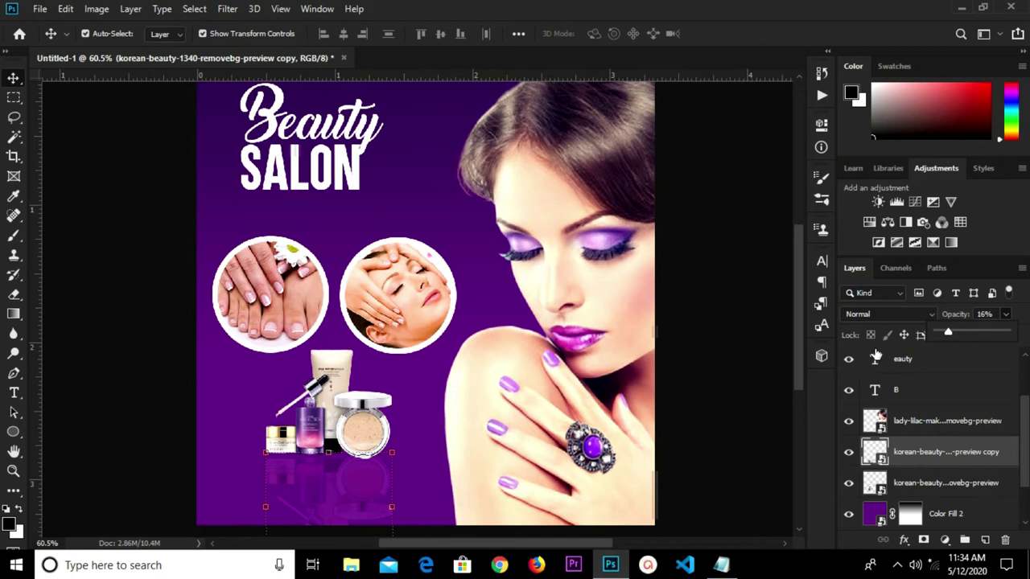
{"action": "left_click", "coordinate": [603, 434]}
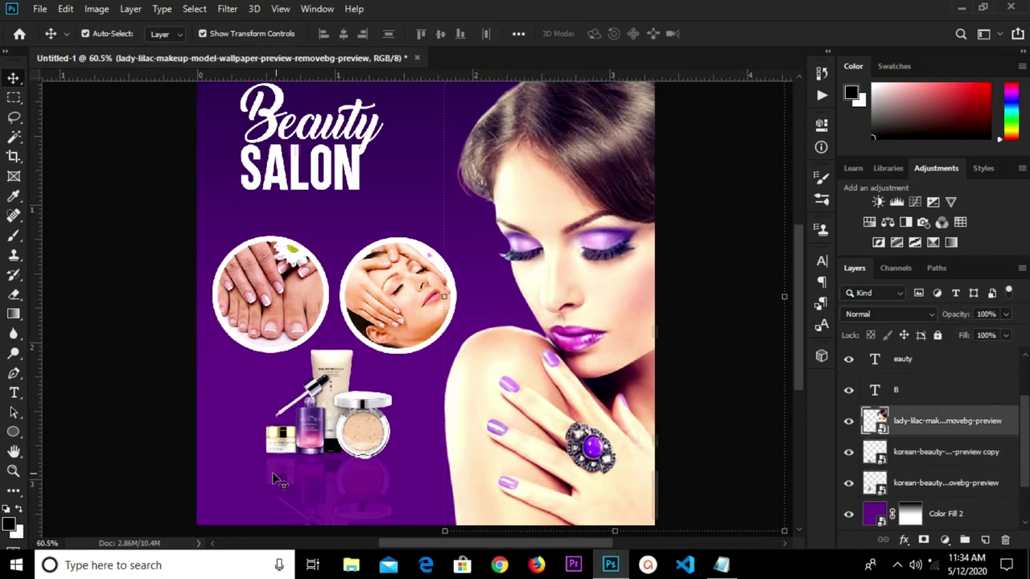
- Add a layer mask to the product reflection copy layer
{"action": "left_click", "coordinate": [302, 487]}
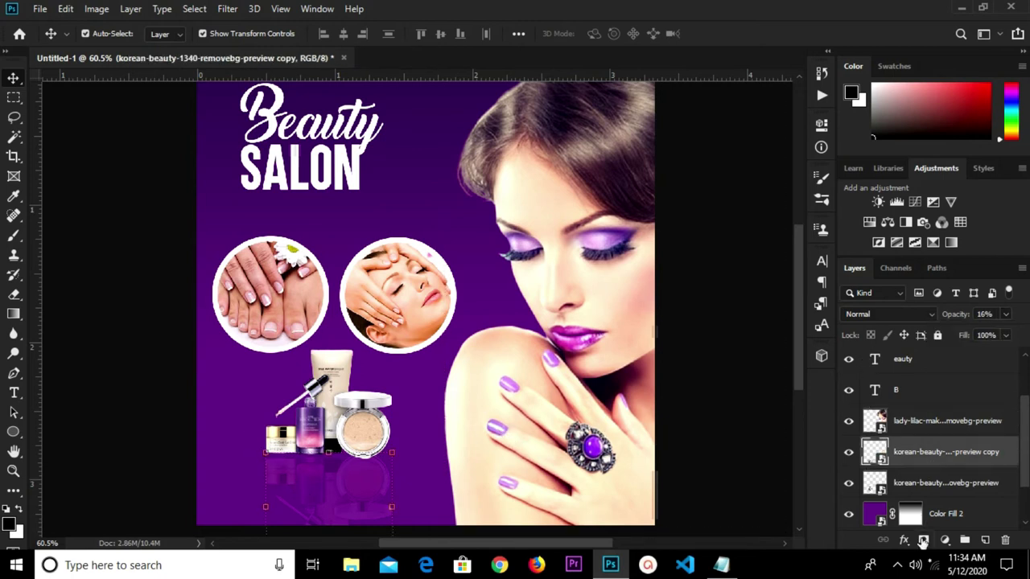
{"action": "left_click", "coordinate": [922, 542]}
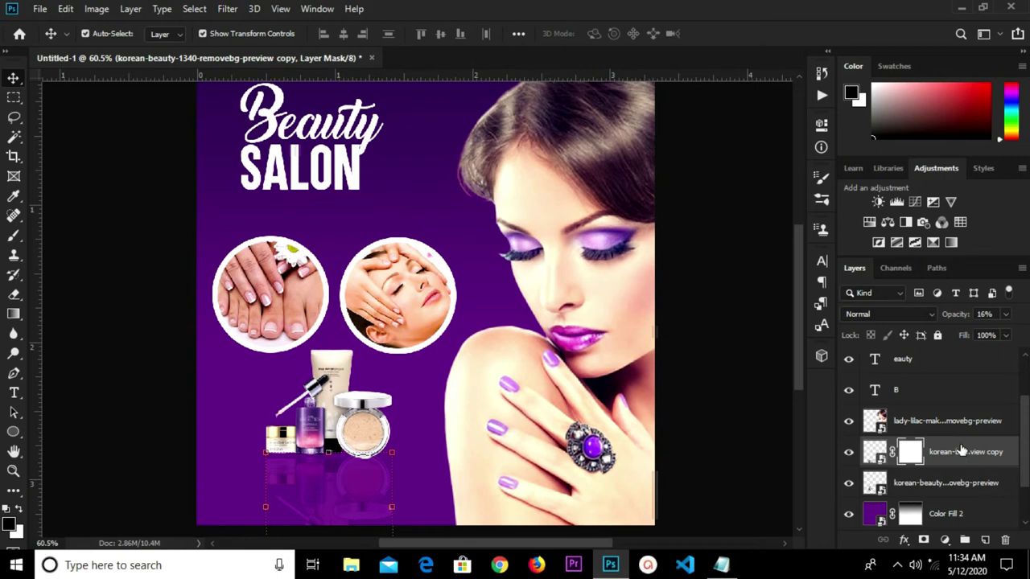
{"action": "left_click", "coordinate": [13, 314]}
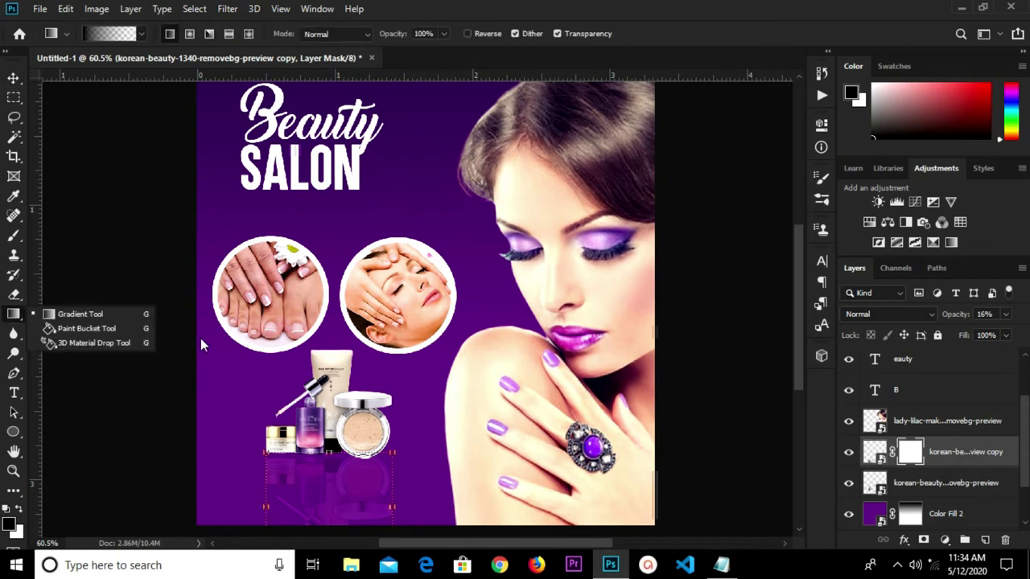
{"action": "left_click", "coordinate": [96, 314]}
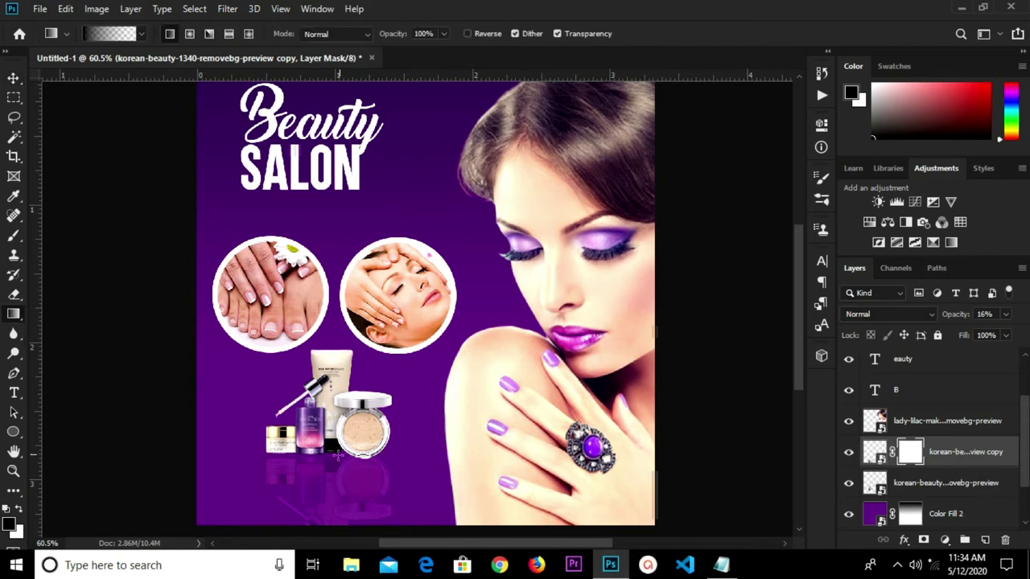
{"action": "key", "text": "ctrl+minus"}
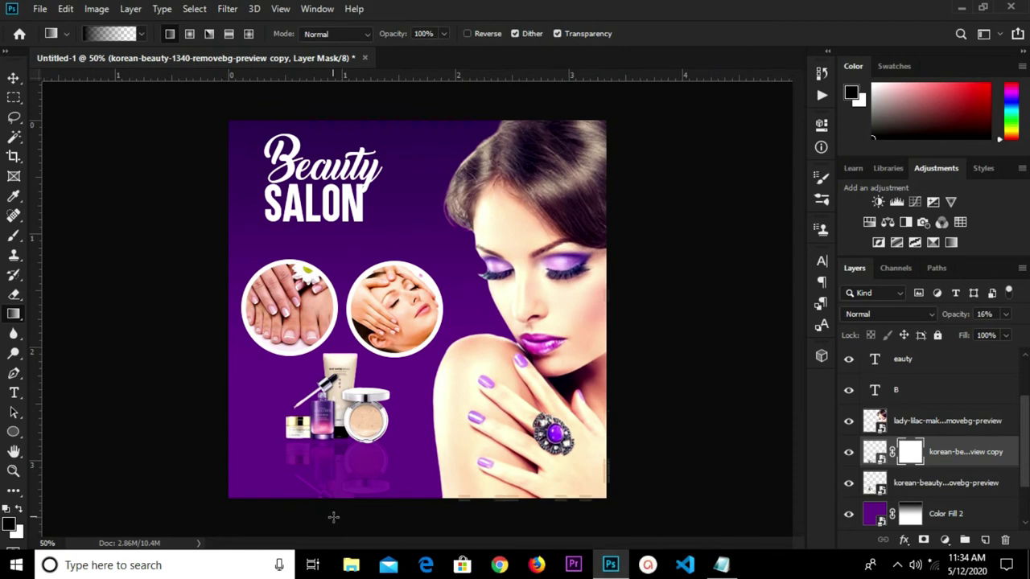
- Apply a black-to-white gradient on the mask so the reflection fades toward the bottom
{"action": "left_click_drag", "start_coordinate": [333, 457], "coordinate": [335, 498]}
{"action": "left_click_drag", "start_coordinate": [334, 455], "coordinate": [332, 497]}
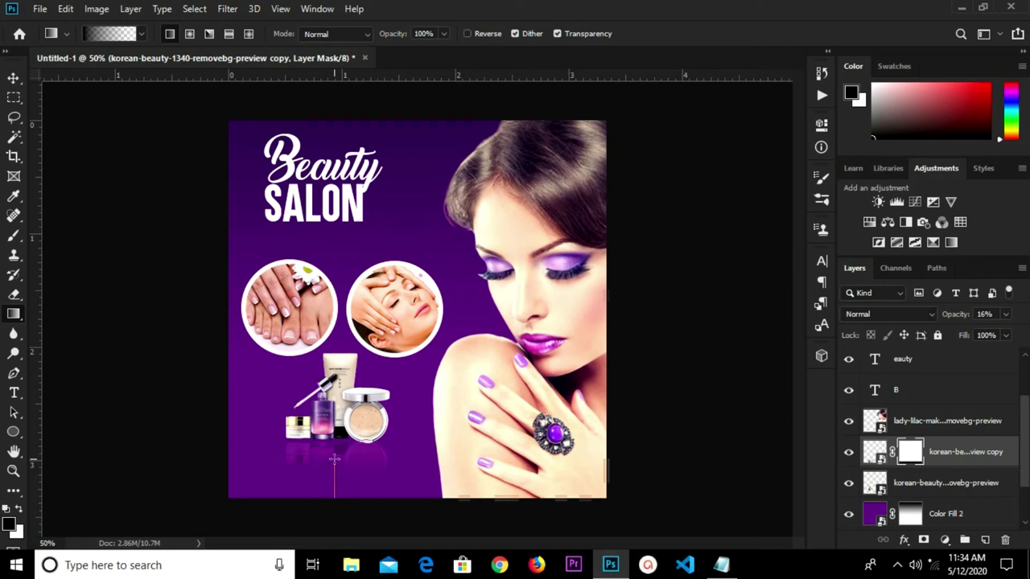
{"action": "mouse_move", "coordinate": [334, 454]}
{"action": "left_mouse_down"}
{"action": "mouse_move", "coordinate": [328, 480]}
{"action": "mouse_move", "coordinate": [325, 451]}
{"action": "mouse_move", "coordinate": [317, 463]}
{"action": "left_mouse_up"}
{"action": "left_click_drag", "start_coordinate": [323, 455], "coordinate": [314, 449]}
{"action": "left_click", "coordinate": [13, 78]}
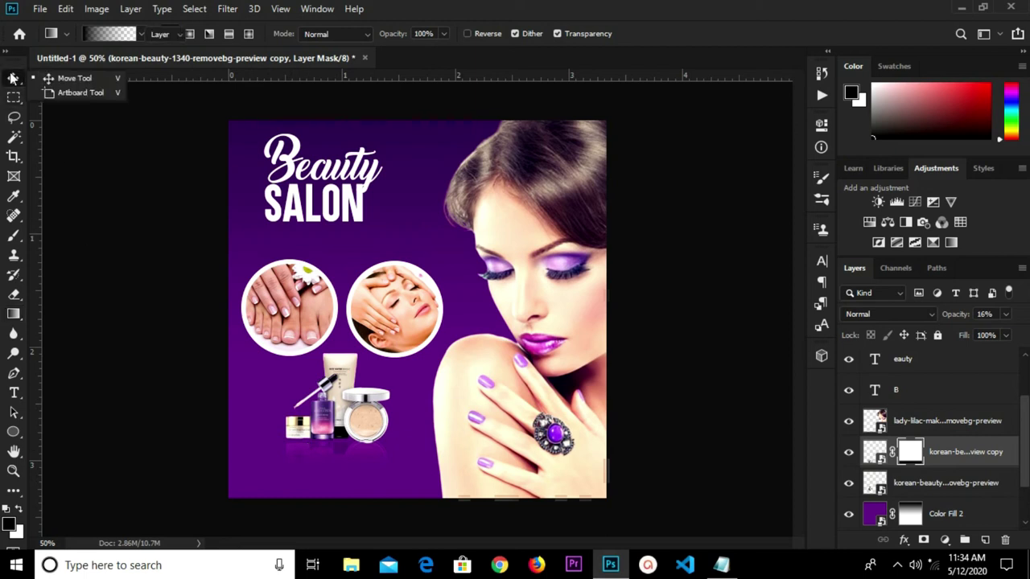
{"action": "left_click", "coordinate": [105, 299]}
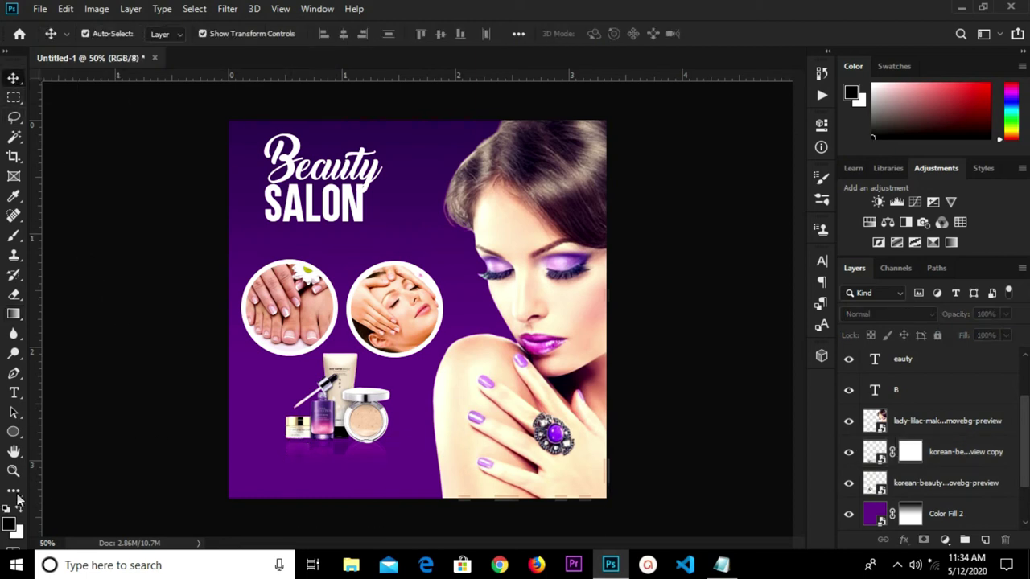
- Draw a white rectangle bar across the bottom of the flyer
{"action": "left_click", "coordinate": [12, 432]}
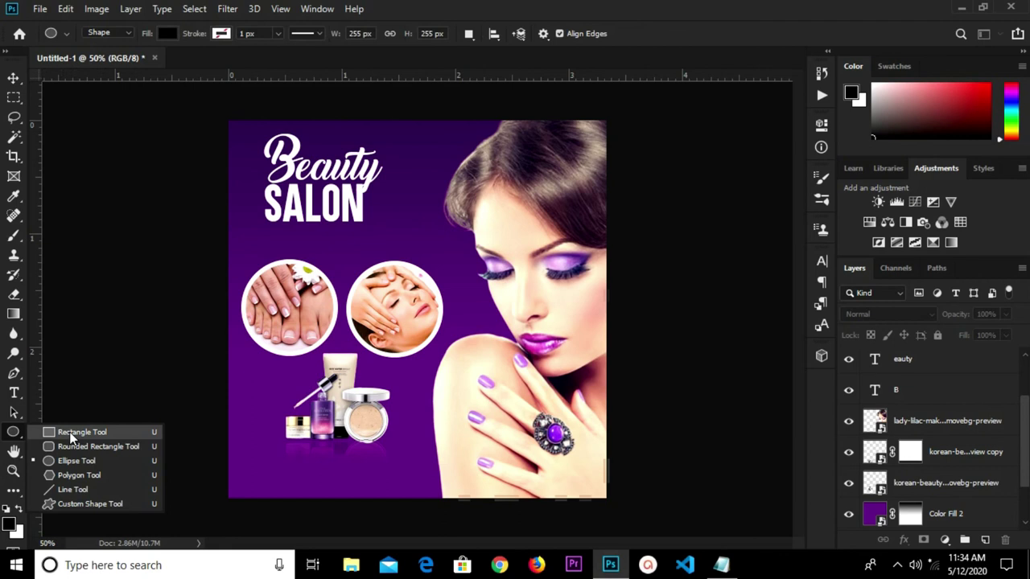
{"action": "left_click", "coordinate": [71, 434]}
{"action": "mouse_move", "coordinate": [245, 479]}
{"action": "left_mouse_down"}
{"action": "mouse_move", "coordinate": [439, 509]}
{"action": "mouse_move", "coordinate": [428, 506]}
{"action": "left_mouse_up"}
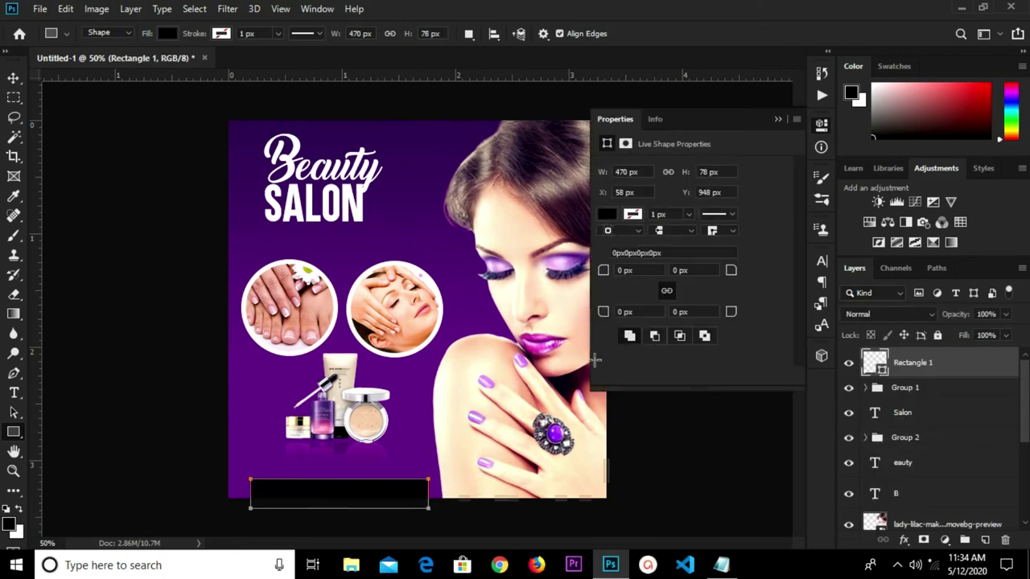
{"action": "left_click", "coordinate": [610, 215]}
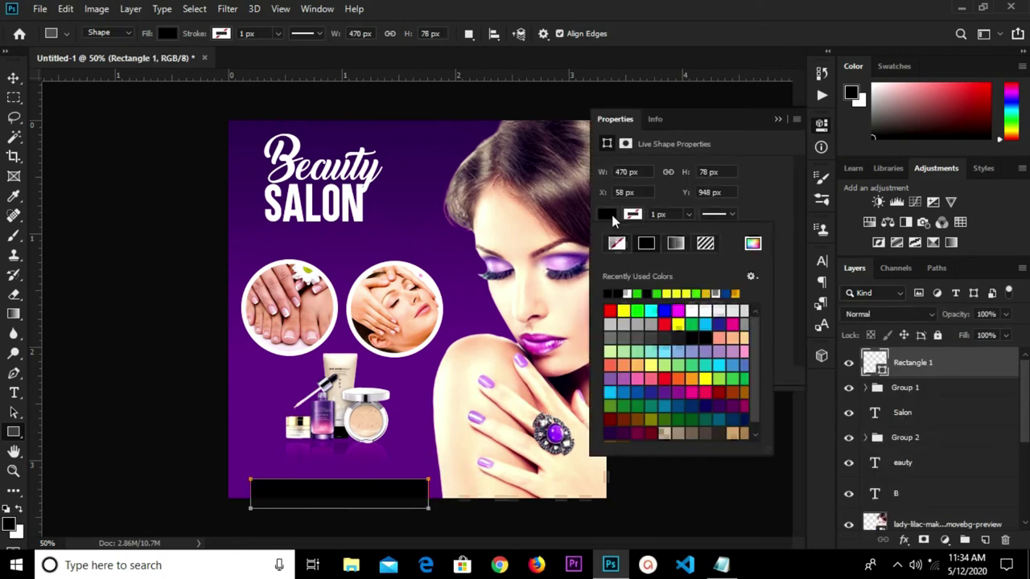
{"action": "left_click", "coordinate": [624, 294]}
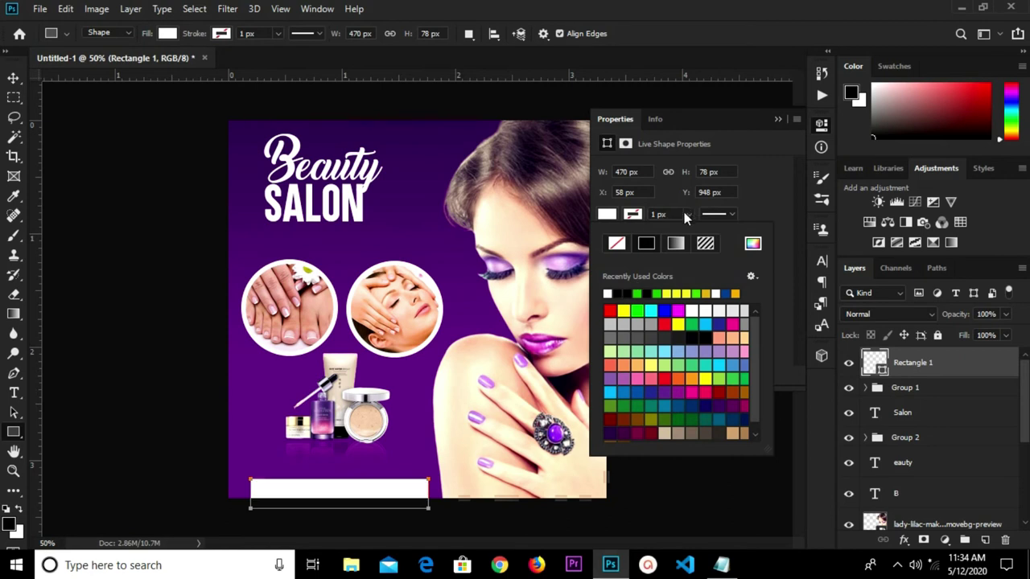
{"action": "left_click", "coordinate": [750, 193]}
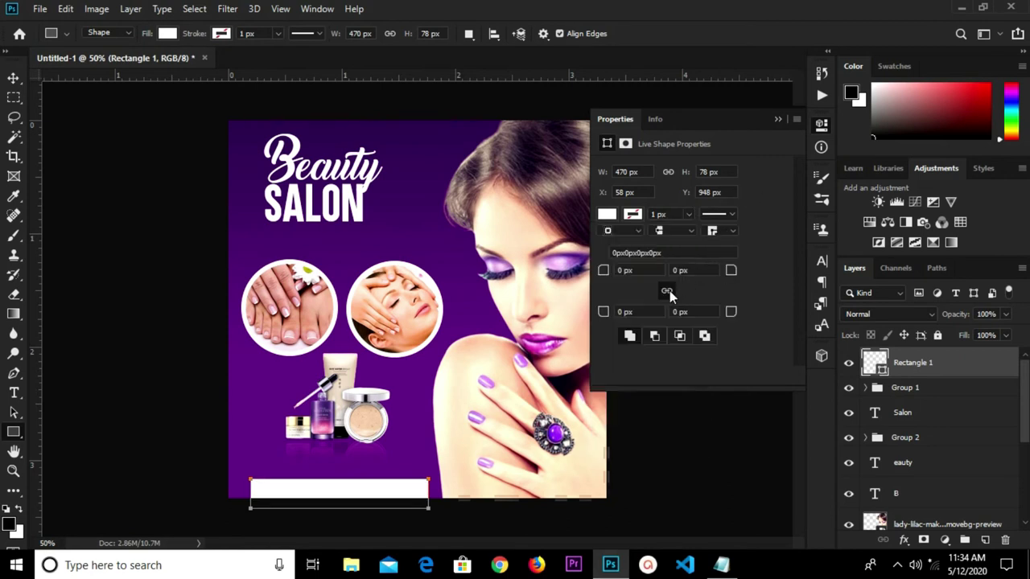
- Round the bar's top-left and top-right corners to 20 px
{"action": "left_click", "coordinate": [632, 270]}
{"action": "type", "text": "15"}
{"action": "key", "text": "Return"}
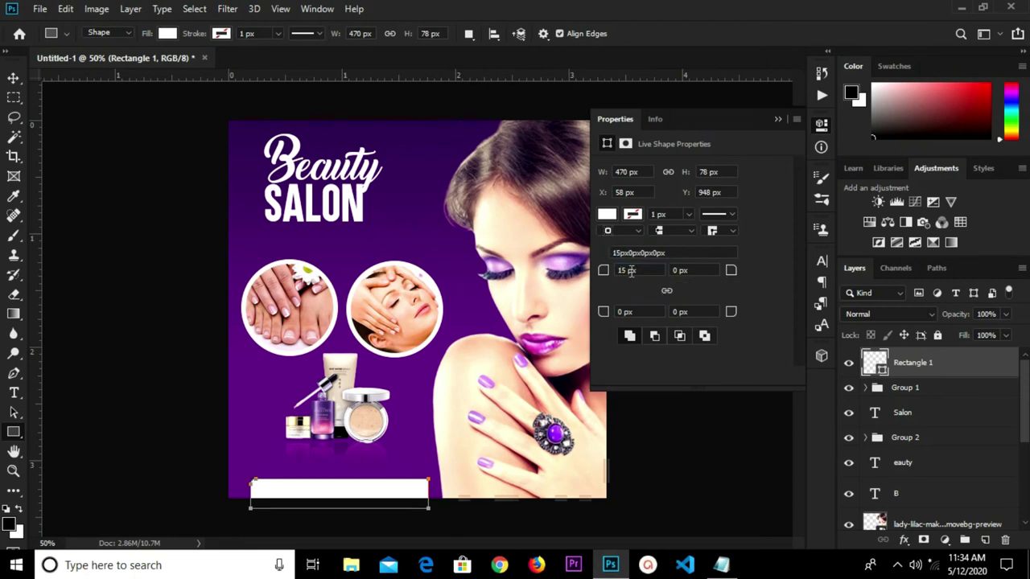
{"action": "left_click", "coordinate": [638, 271]}
{"action": "type", "text": "1"}
{"action": "key", "text": "Return"}
{"action": "left_click", "coordinate": [701, 272]}
{"action": "type", "text": "0"}
{"action": "key", "text": "Return"}
{"action": "left_click", "coordinate": [775, 120]}
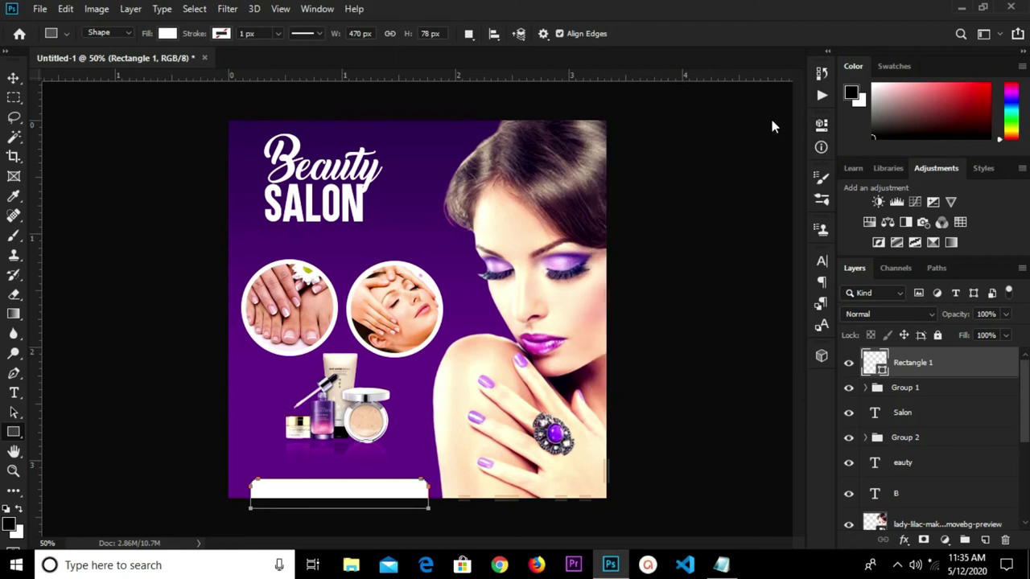
- Nudge the white bar slightly upward
{"action": "left_click", "coordinate": [12, 79]}
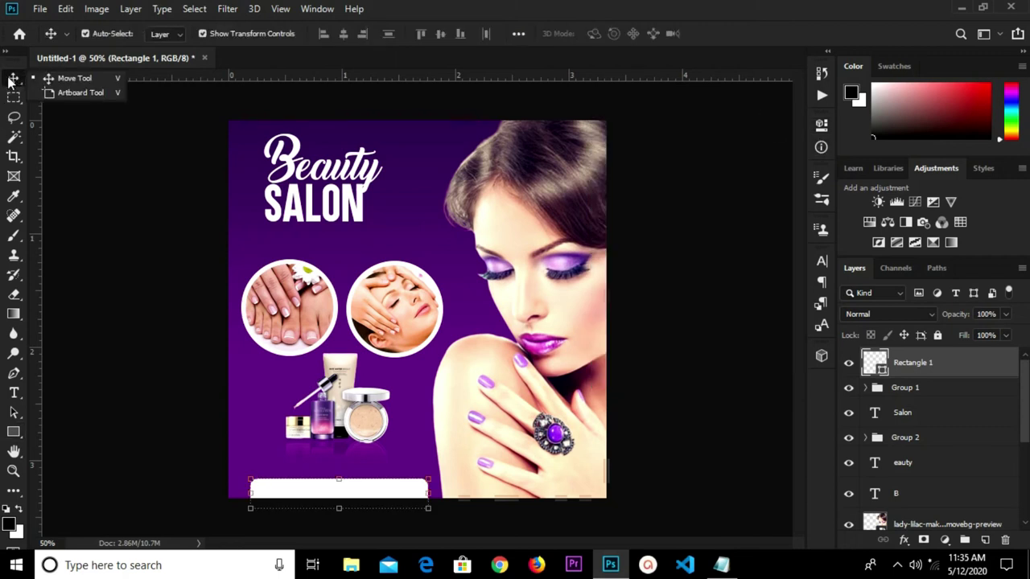
{"action": "left_click", "coordinate": [179, 387]}
{"action": "left_click", "coordinate": [322, 492]}
{"action": "key", "text": "Up"}
{"action": "key", "text": "Up"}
{"action": "key", "text": "Up"}
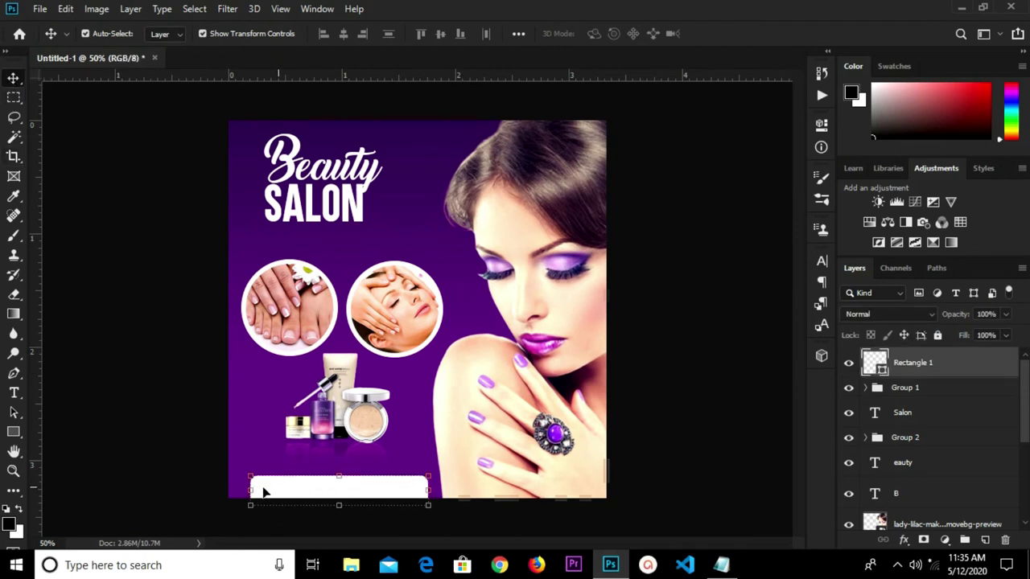
{"action": "left_click", "coordinate": [189, 435]}
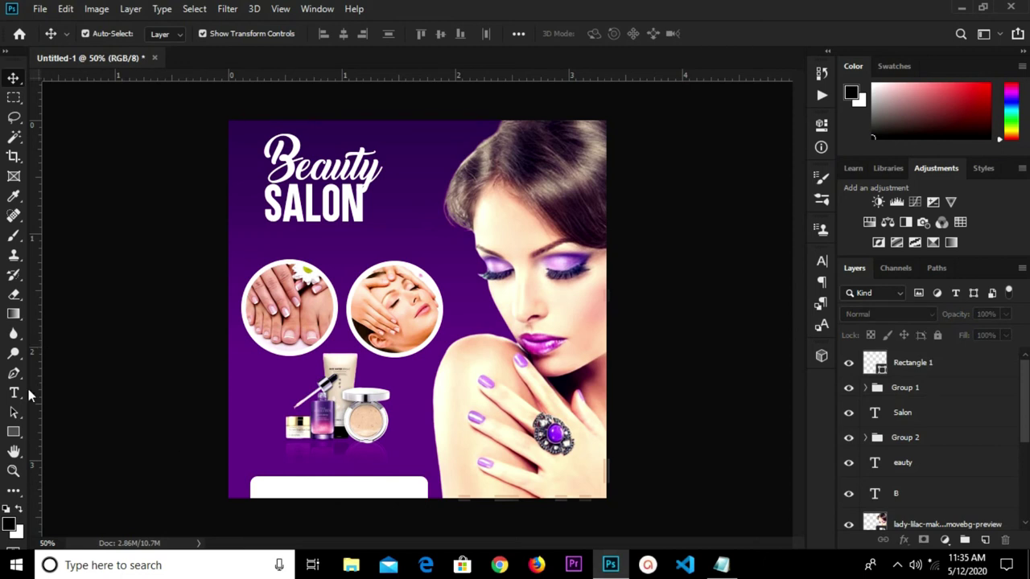
{"action": "left_click", "coordinate": [722, 565]}
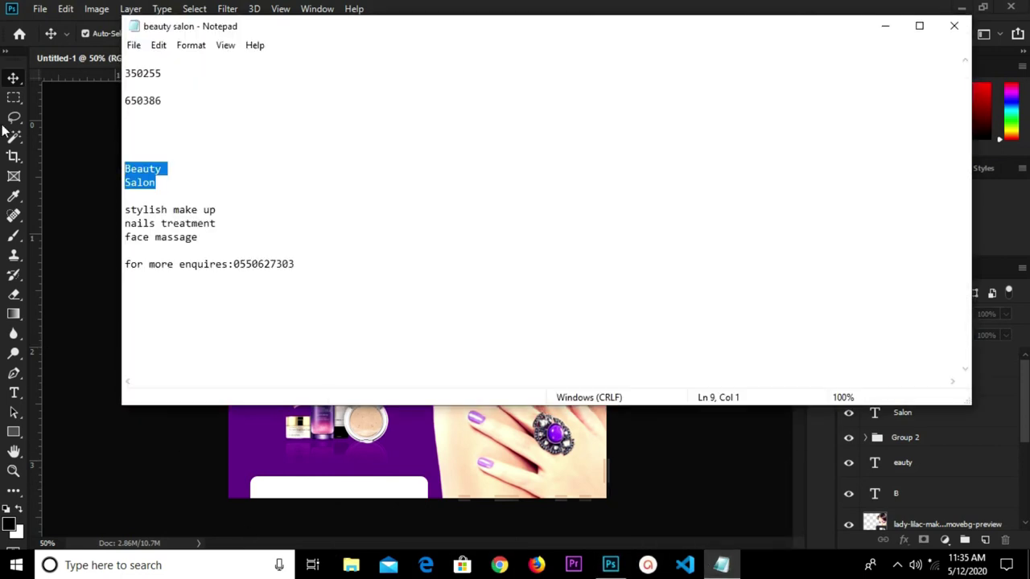
{"action": "left_click_drag", "start_coordinate": [304, 263], "coordinate": [125, 264]}
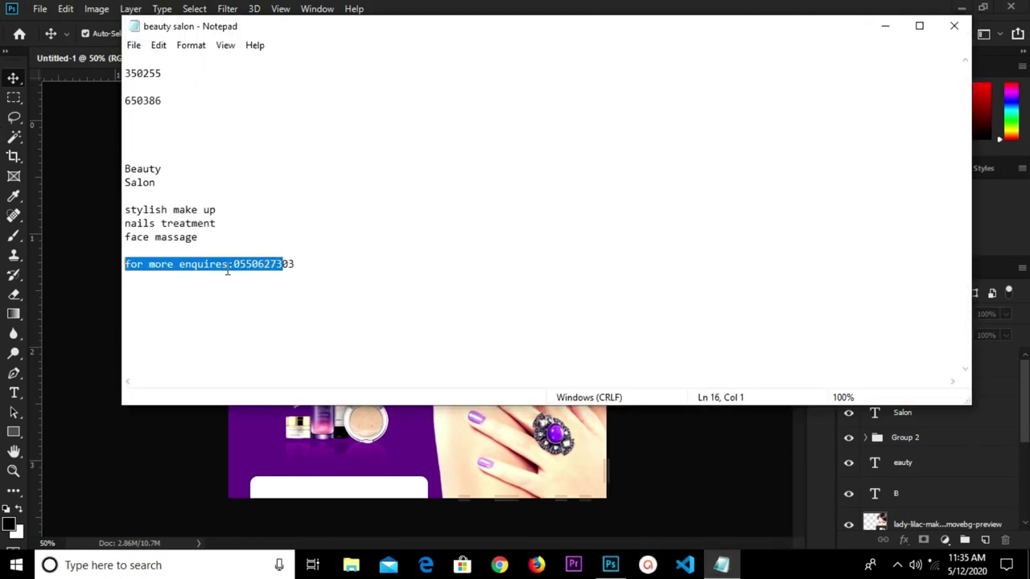
{"action": "left_click_drag", "start_coordinate": [304, 262], "coordinate": [131, 263]}
{"action": "right_click", "coordinate": [130, 260]}
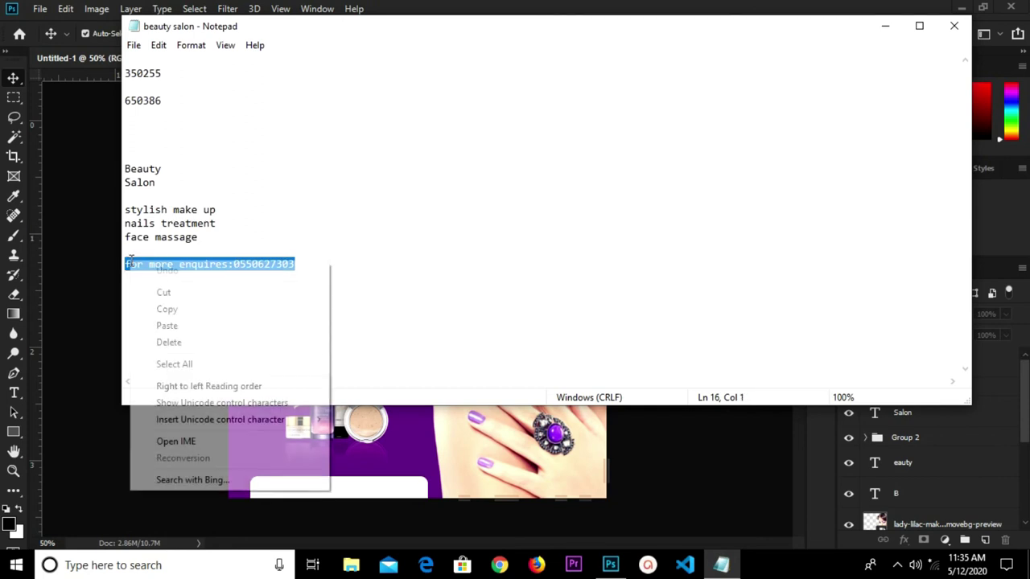
{"action": "left_click", "coordinate": [174, 316]}
{"action": "left_click", "coordinate": [274, 435]}
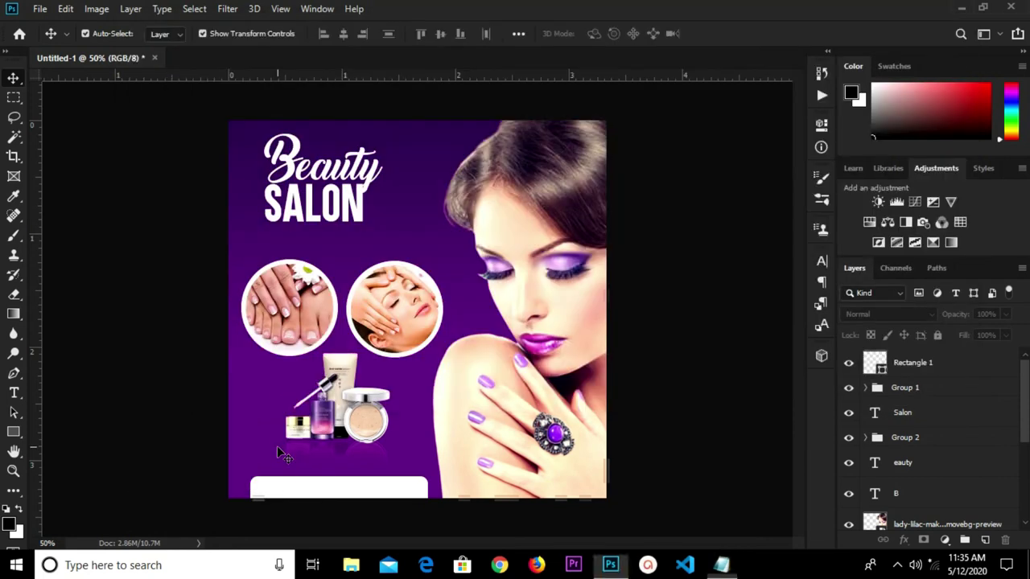
- Paste the enquiries line as a new text layer
{"action": "left_click", "coordinate": [14, 392]}
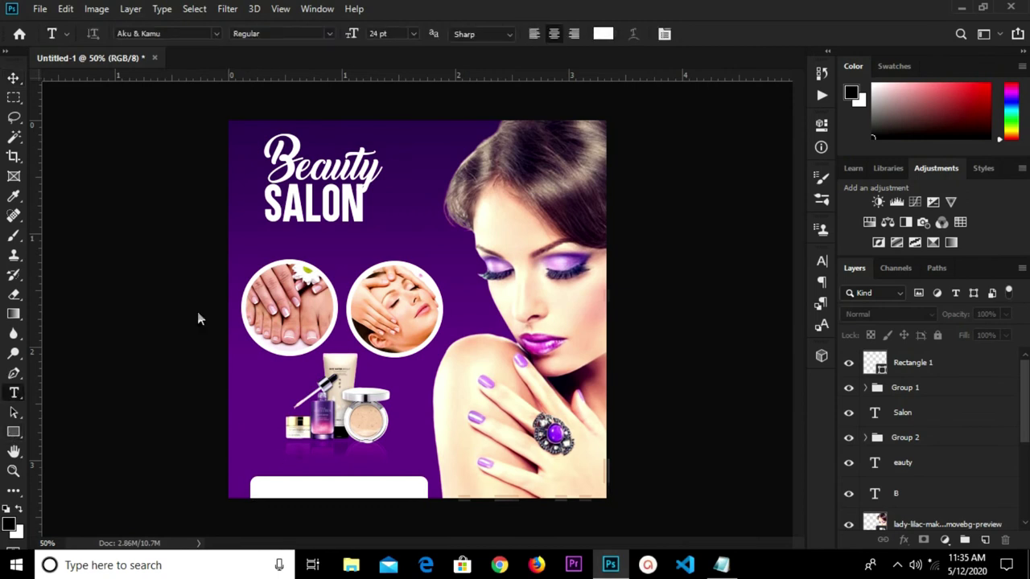
{"action": "left_click", "coordinate": [283, 243]}
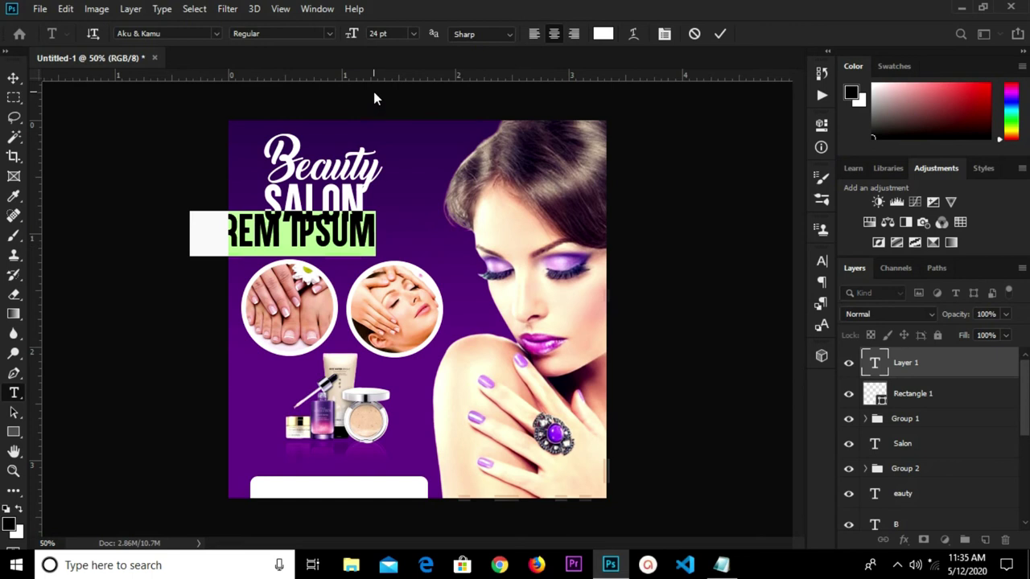
{"action": "key", "text": "ctrl+v"}
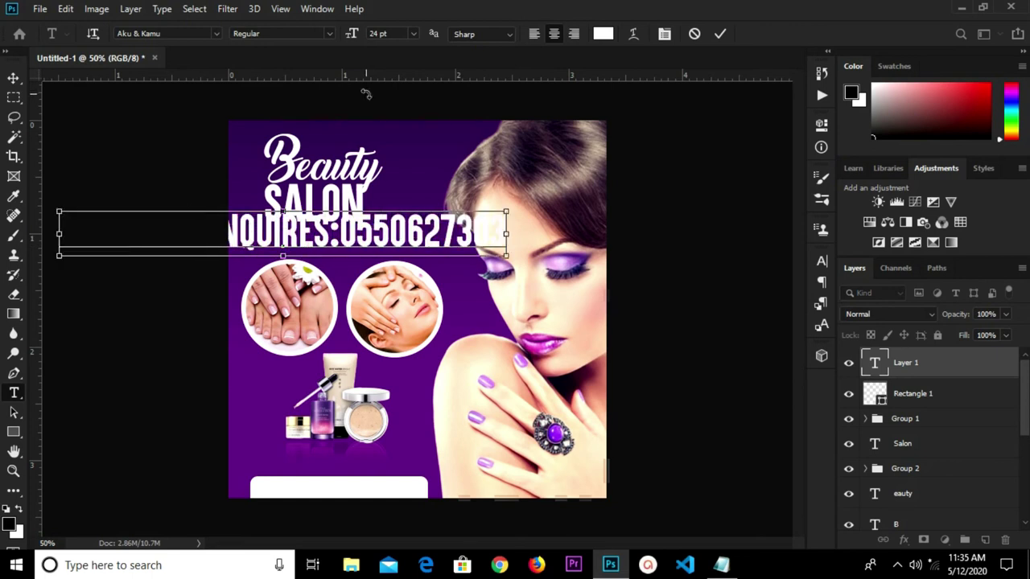
{"action": "left_click", "coordinate": [13, 78]}
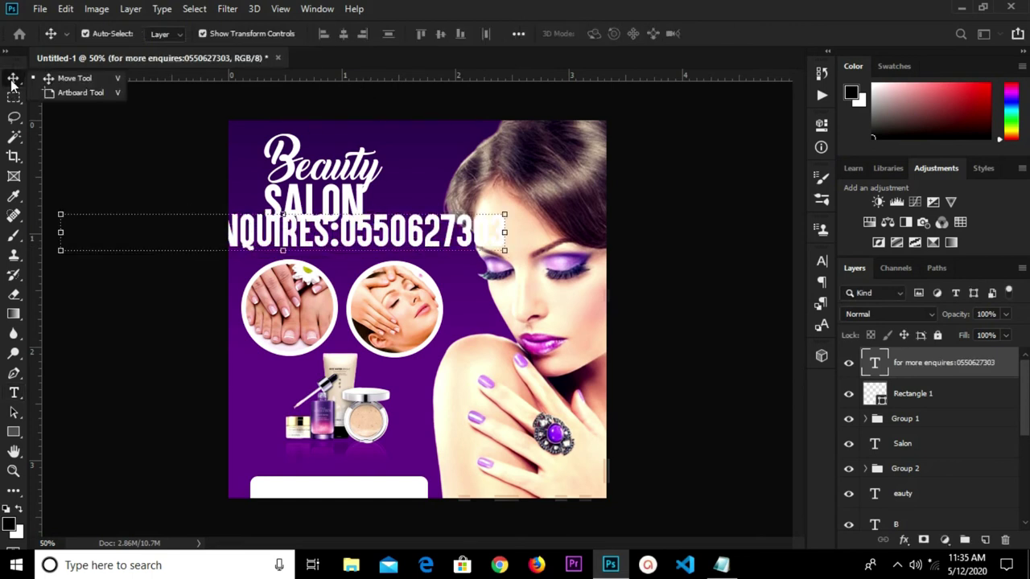
- Set the enquiries text size to 8 pt
{"action": "left_click", "coordinate": [822, 260]}
{"action": "left_click", "coordinate": [821, 260]}
{"action": "left_click", "coordinate": [822, 260]}
{"action": "left_click", "coordinate": [711, 300]}
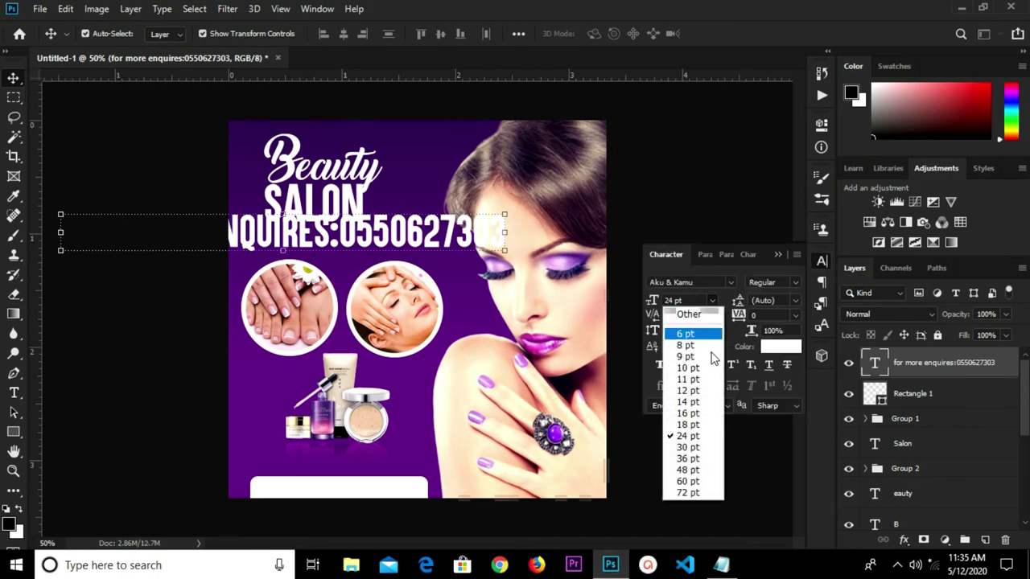
{"action": "left_click", "coordinate": [700, 381]}
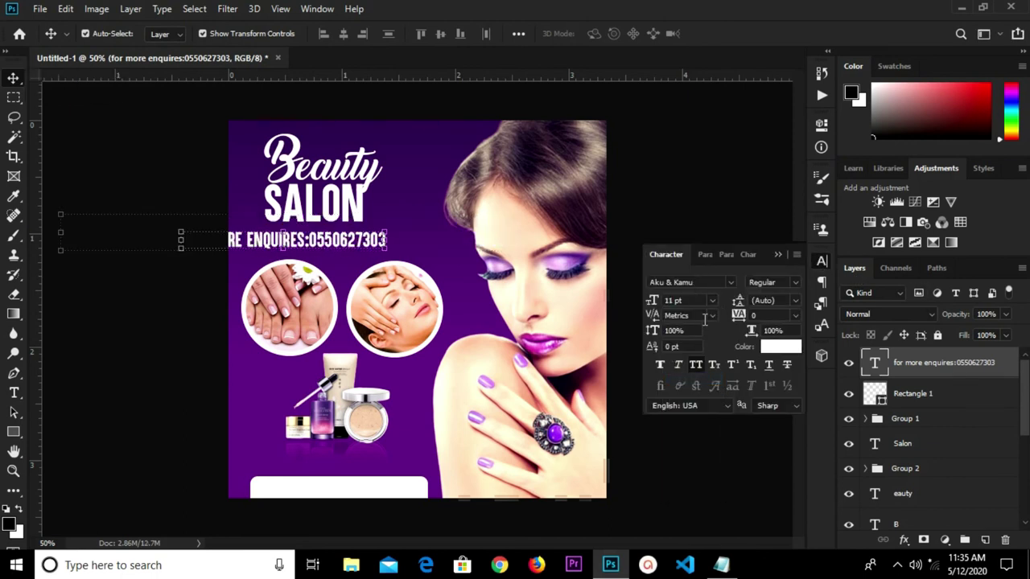
{"action": "left_click", "coordinate": [710, 300]}
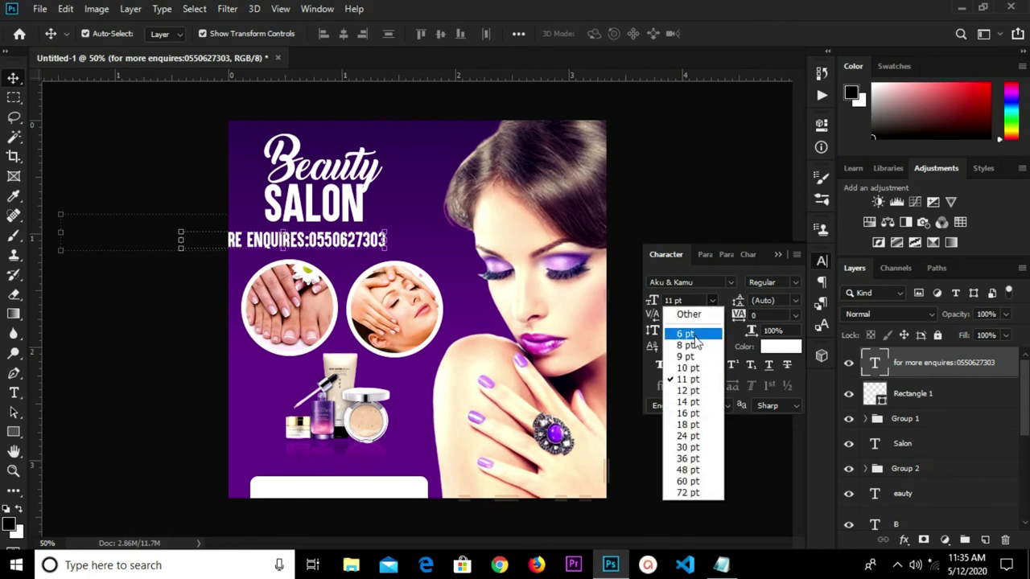
{"action": "left_click", "coordinate": [697, 344]}
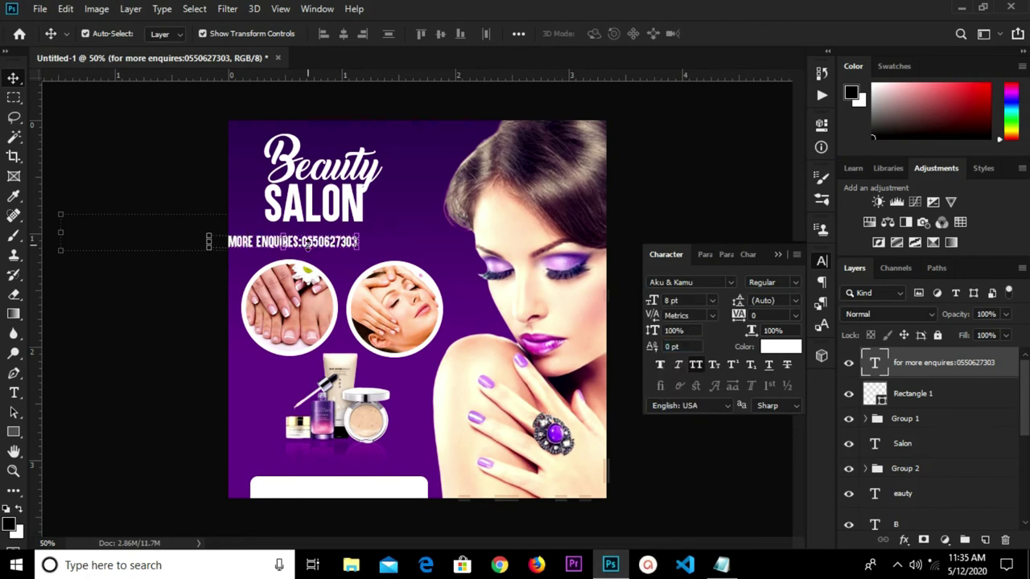
- Move the enquiries text onto the white bar and colour it the flyer's dark purple
{"action": "left_click_drag", "start_coordinate": [313, 245], "coordinate": [375, 490]}
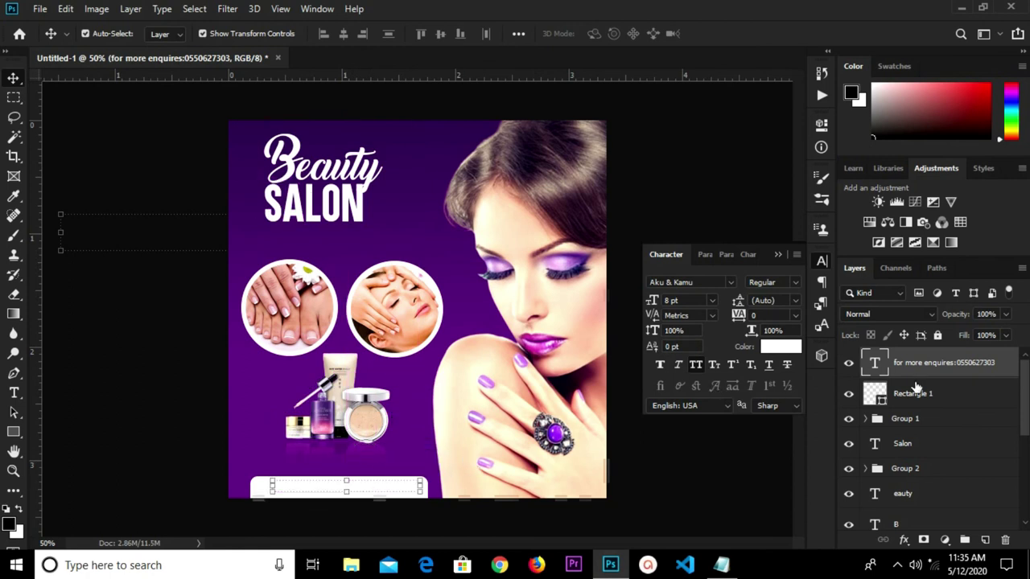
{"action": "left_click", "coordinate": [778, 355]}
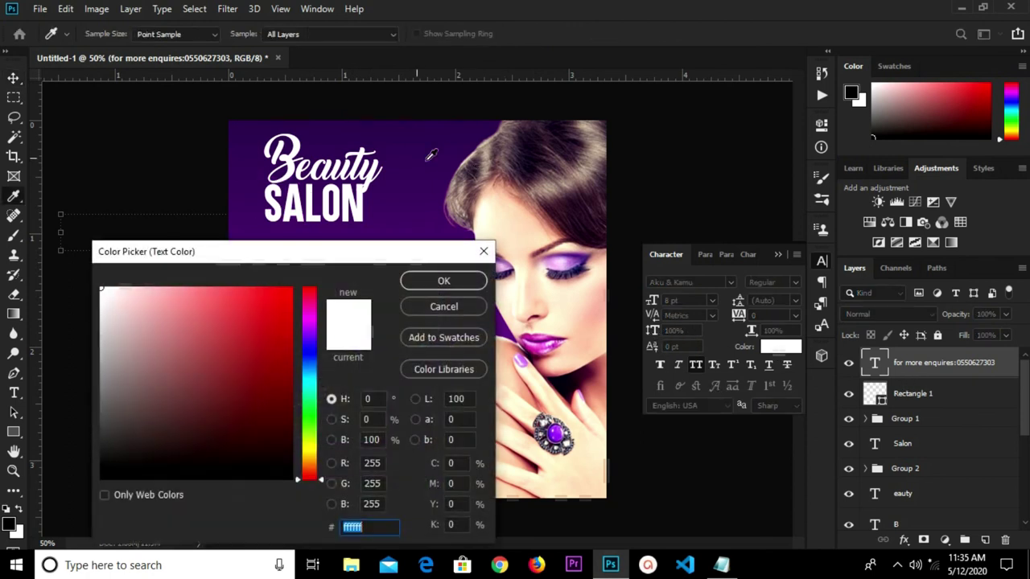
{"action": "left_click", "coordinate": [427, 153]}
{"action": "left_click", "coordinate": [439, 282]}
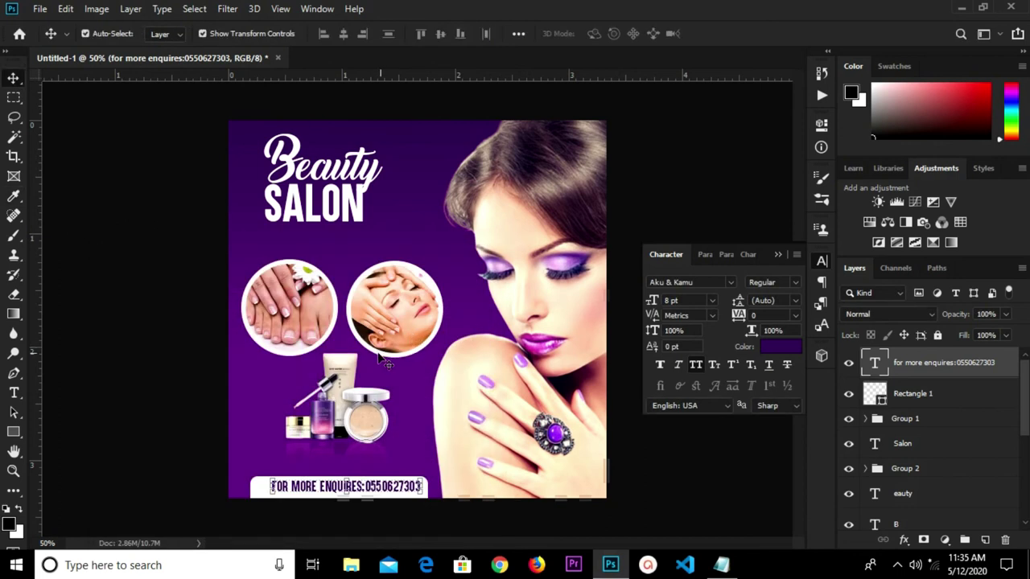
{"action": "key", "text": "Left"}
{"action": "key", "text": "Left"}
{"action": "key", "text": "Left"}
{"action": "key", "text": "Left"}
{"action": "key", "text": "Left"}
{"action": "key", "text": "Left"}
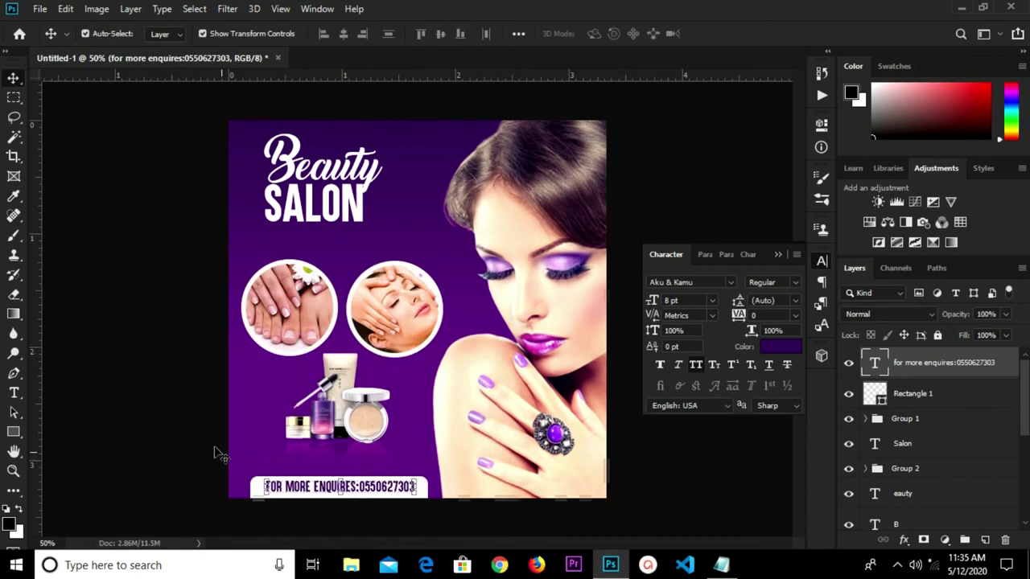
- Deselect the enquiries text and bring the Notepad notes back to the front
{"action": "left_click", "coordinate": [211, 443]}
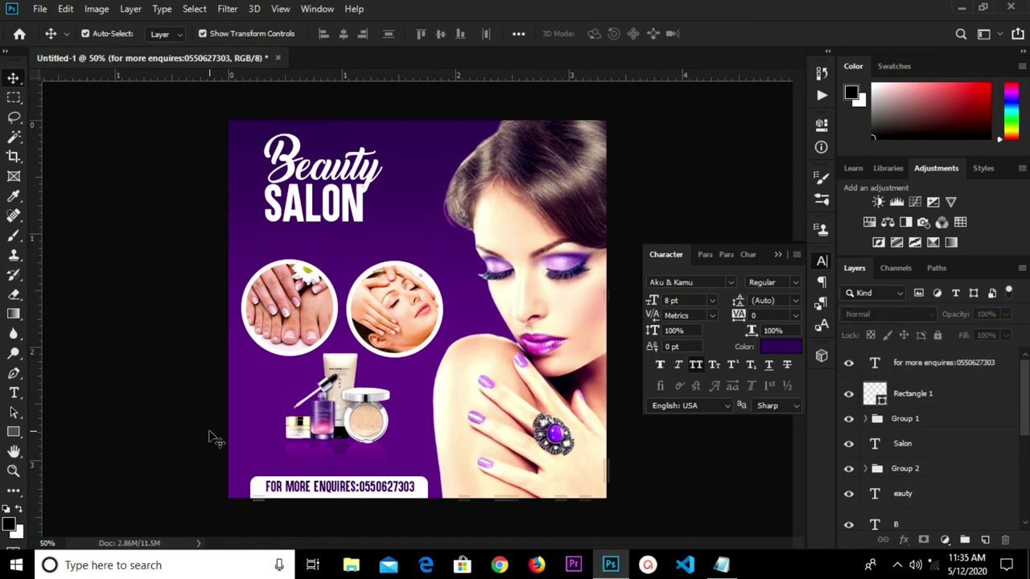
{"action": "left_click", "coordinate": [312, 493]}
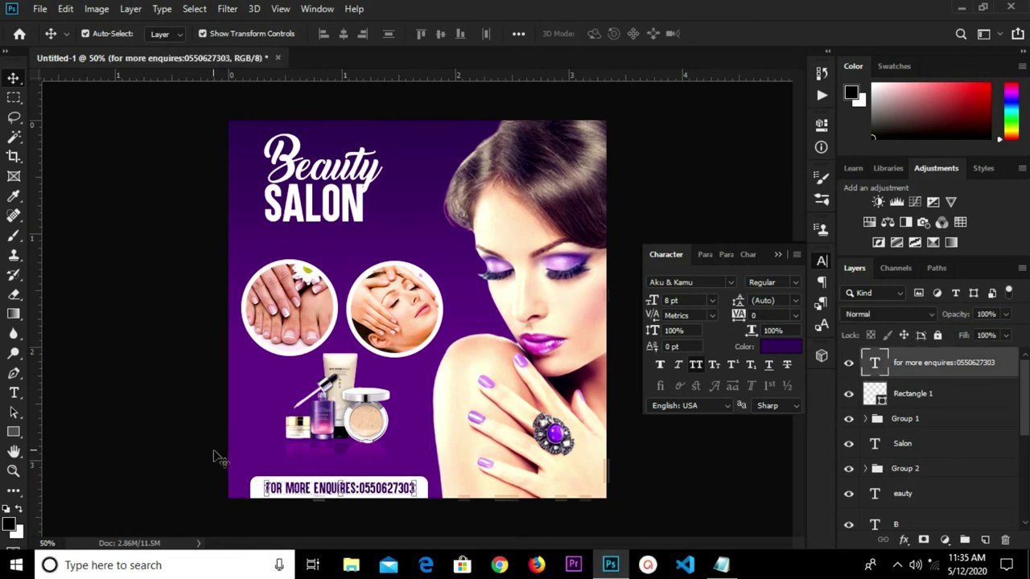
{"action": "left_click", "coordinate": [177, 441]}
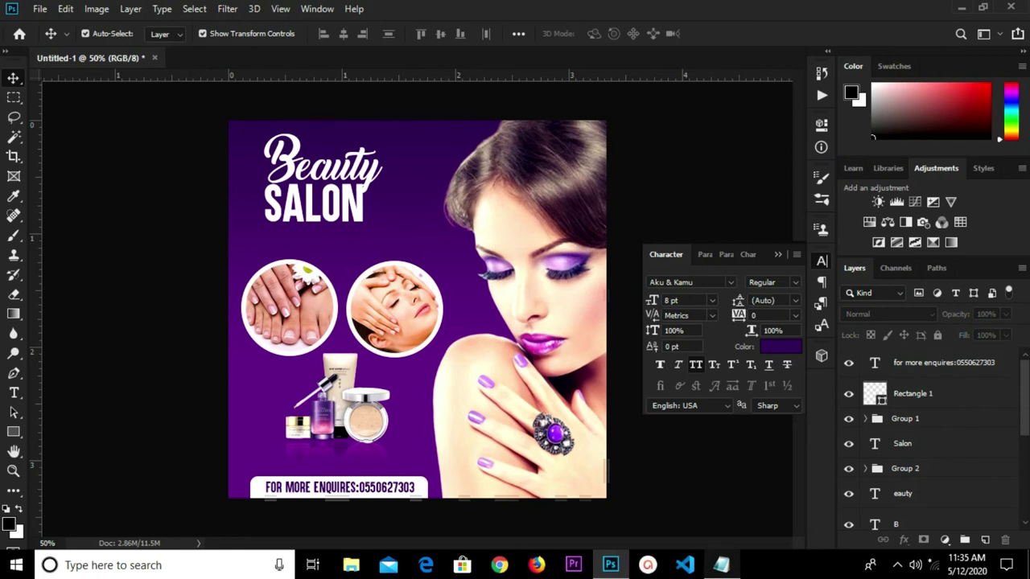
{"action": "left_click", "coordinate": [720, 564]}
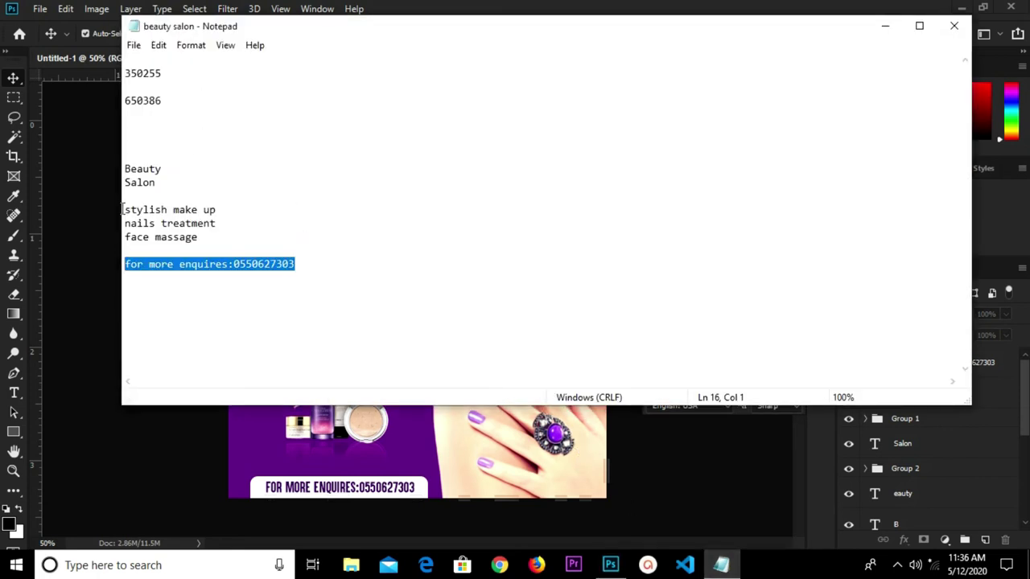
{"action": "left_click_drag", "start_coordinate": [124, 210], "coordinate": [222, 248]}
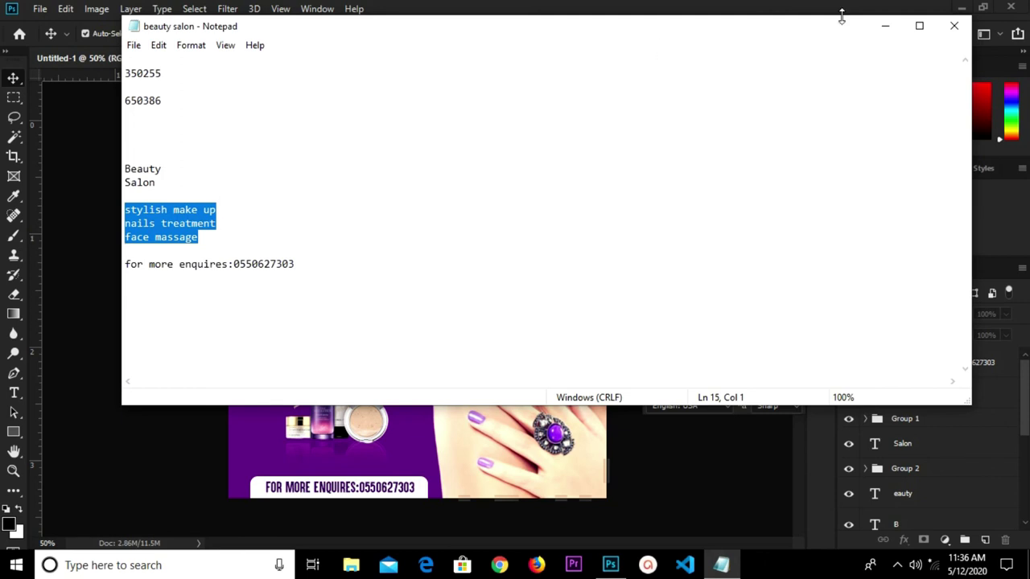
{"action": "right_click", "coordinate": [159, 226]}
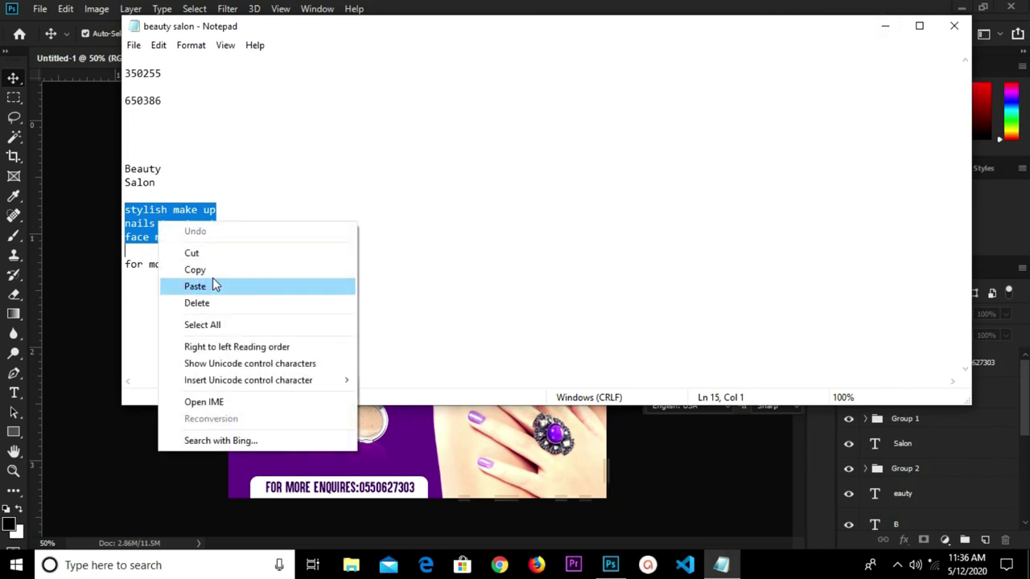
{"action": "left_click", "coordinate": [210, 270]}
{"action": "left_click", "coordinate": [262, 437]}
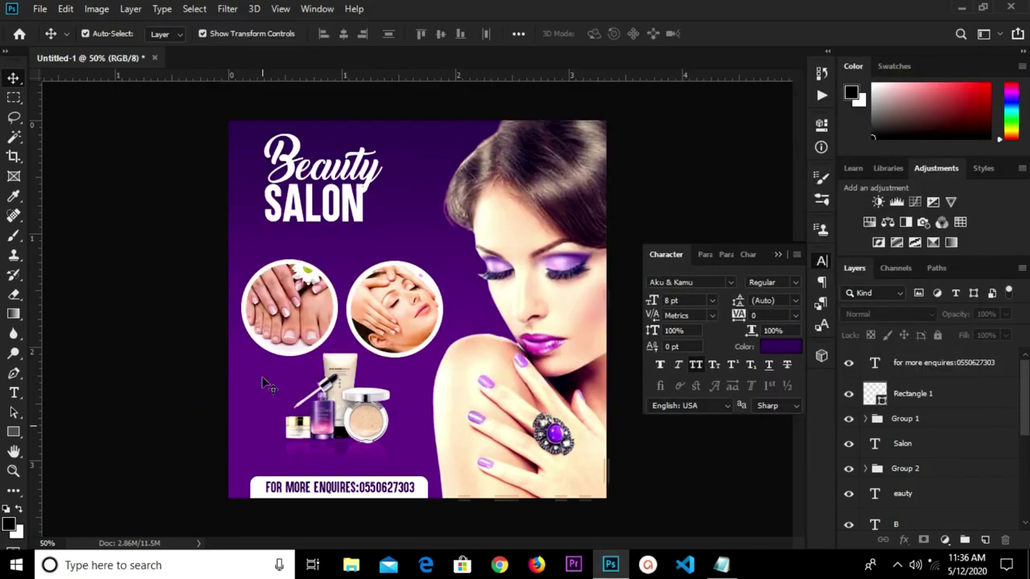
- Paste the copied service lines as a text layer below the SALON title
{"action": "left_click", "coordinate": [15, 392]}
{"action": "scroll", "coordinate": [271, 248], "scroll_direction": "up", "scroll_amount": 1}
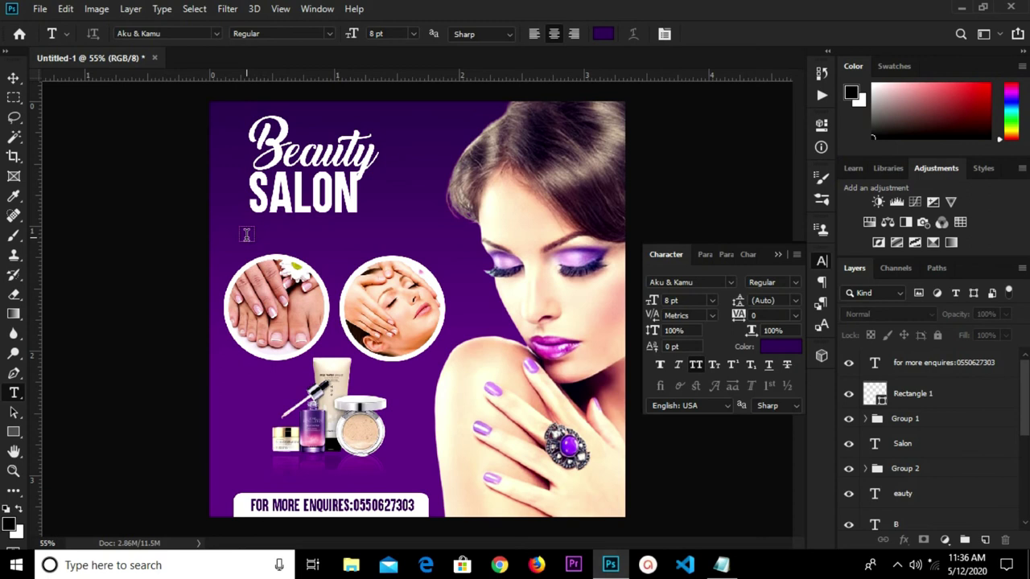
{"action": "left_click", "coordinate": [247, 234]}
{"action": "left_click", "coordinate": [248, 240]}
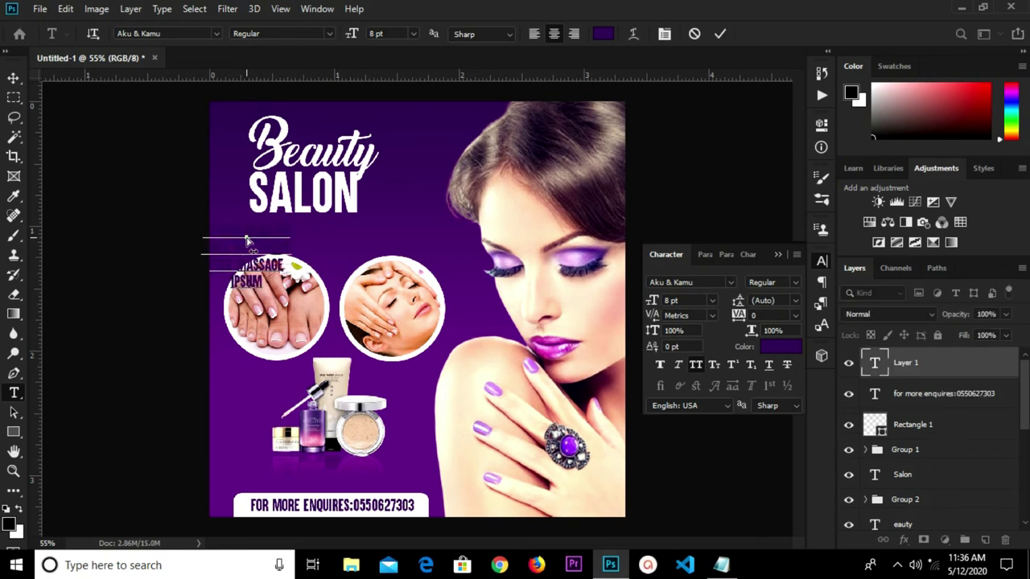
{"action": "left_click", "coordinate": [719, 34]}
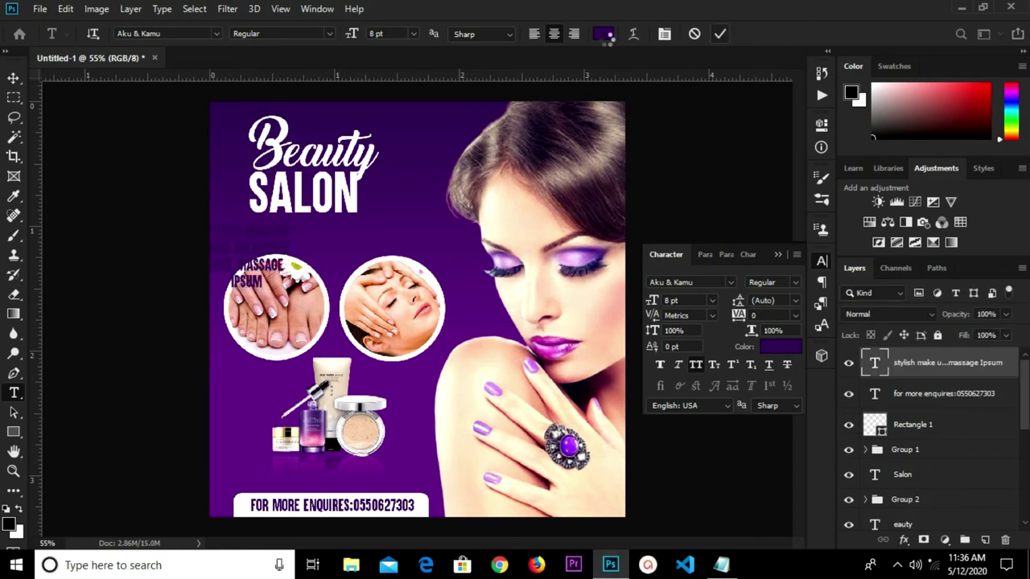
- Make the services text white (#ffffff) and shift it slightly right and down
{"action": "left_click", "coordinate": [603, 34]}
{"action": "type", "text": "ffffff"}
{"action": "left_click", "coordinate": [434, 280]}
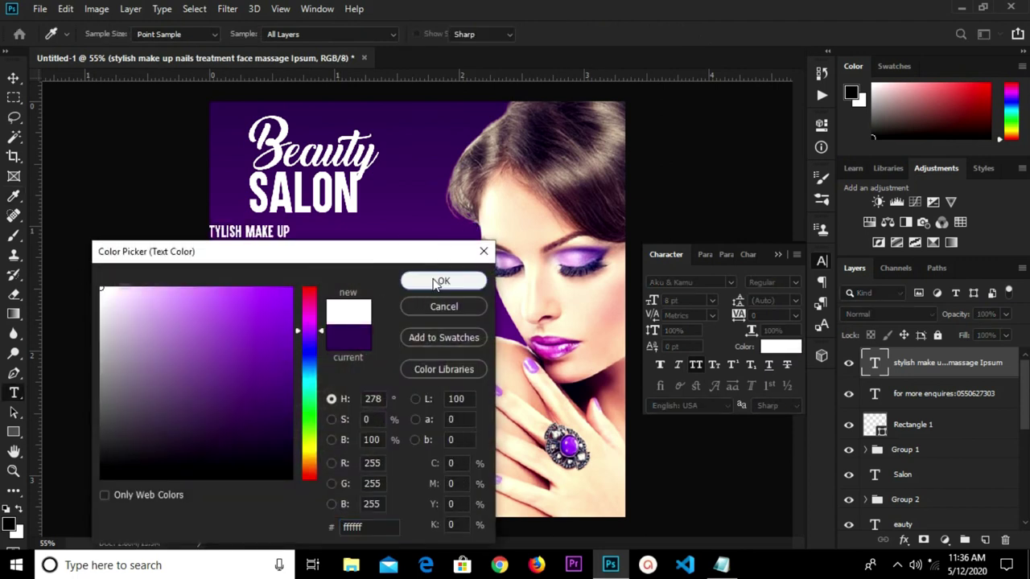
{"action": "left_click", "coordinate": [14, 77]}
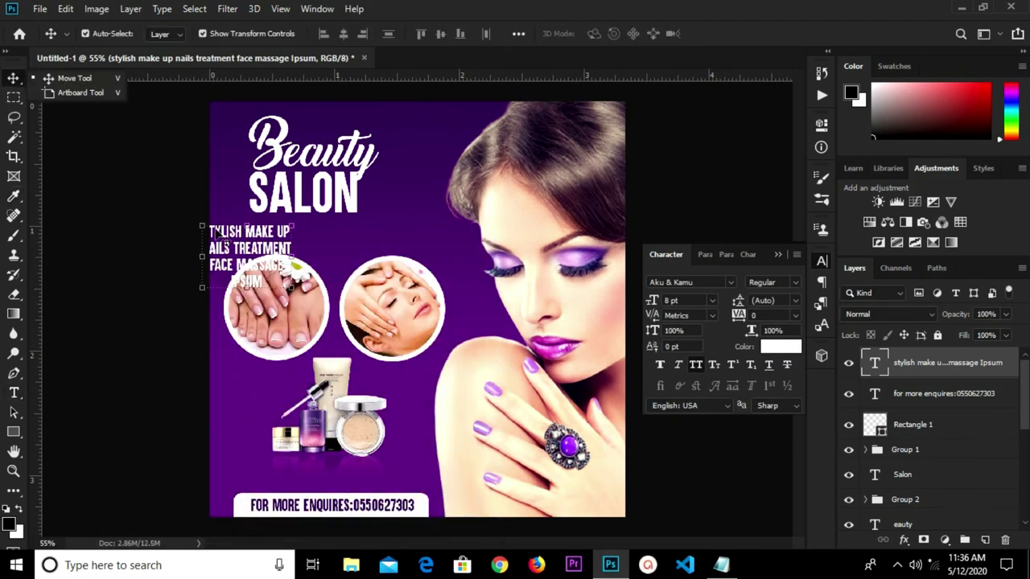
{"action": "left_click_drag", "start_coordinate": [264, 240], "coordinate": [284, 245]}
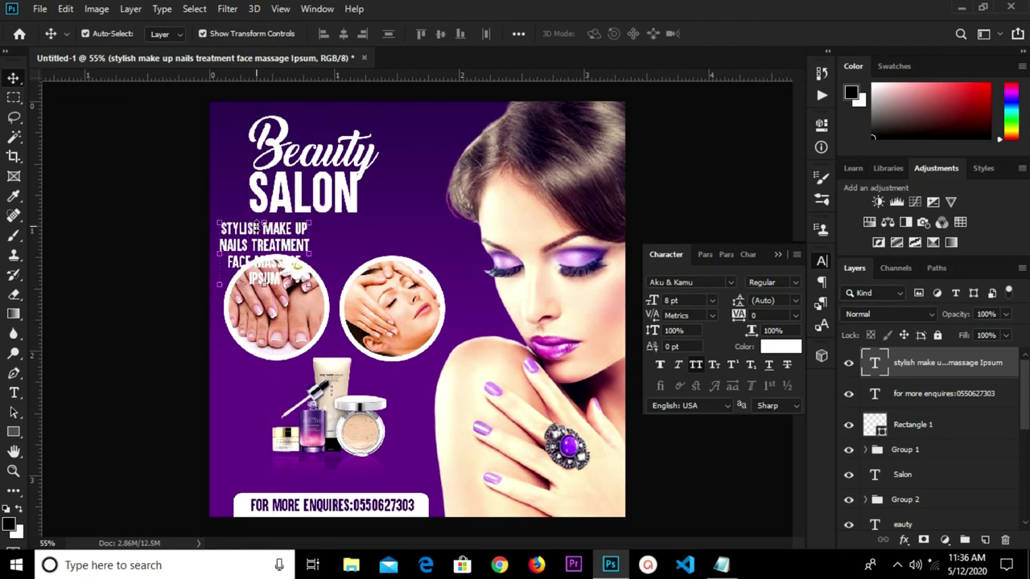
- Join the services into one line with | separators and delete the IPSUM line
{"action": "key", "text": "t"}
{"action": "left_click", "coordinate": [307, 227]}
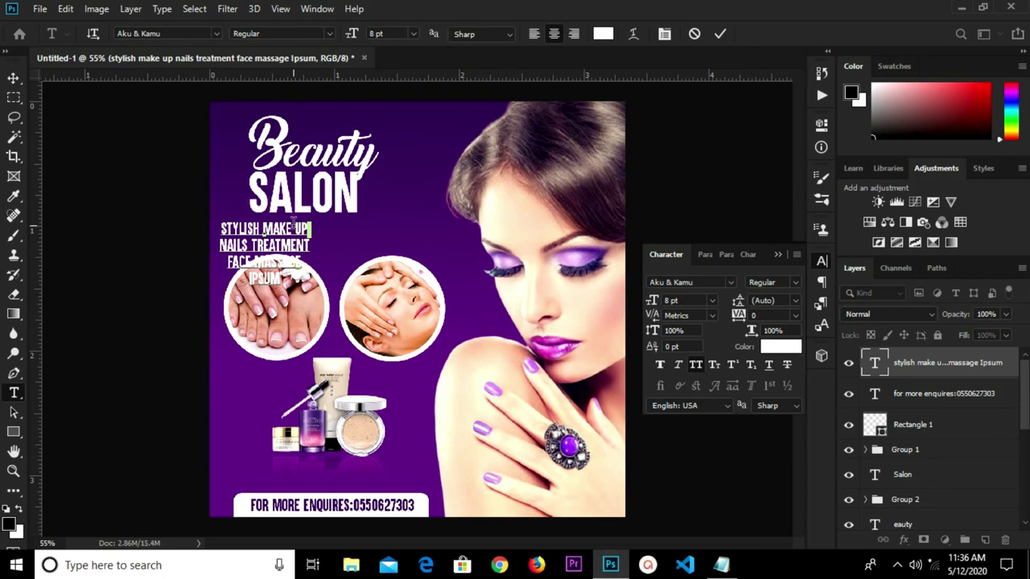
{"action": "key", "text": "Delete"}
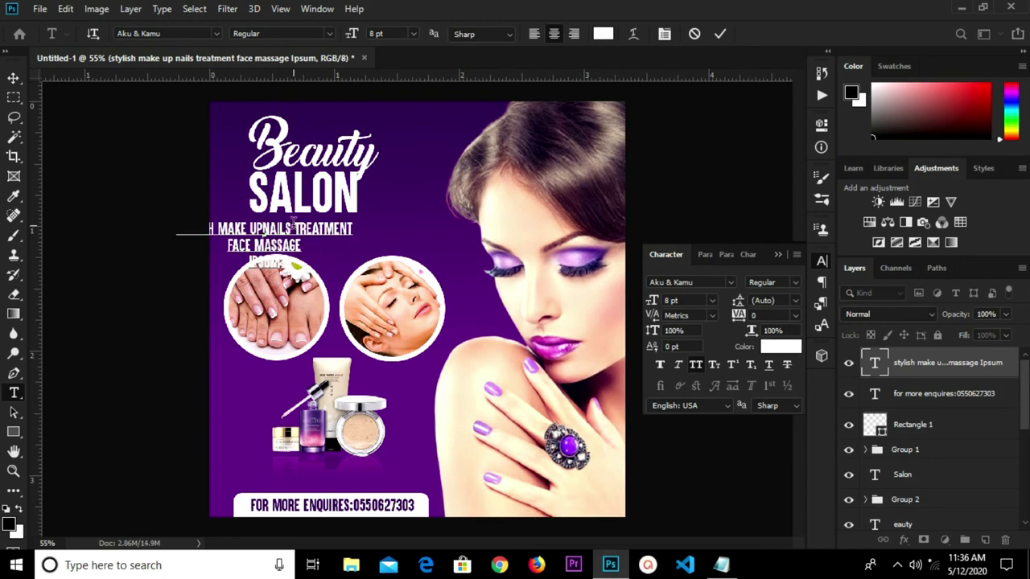
{"action": "type", "text": "|"}
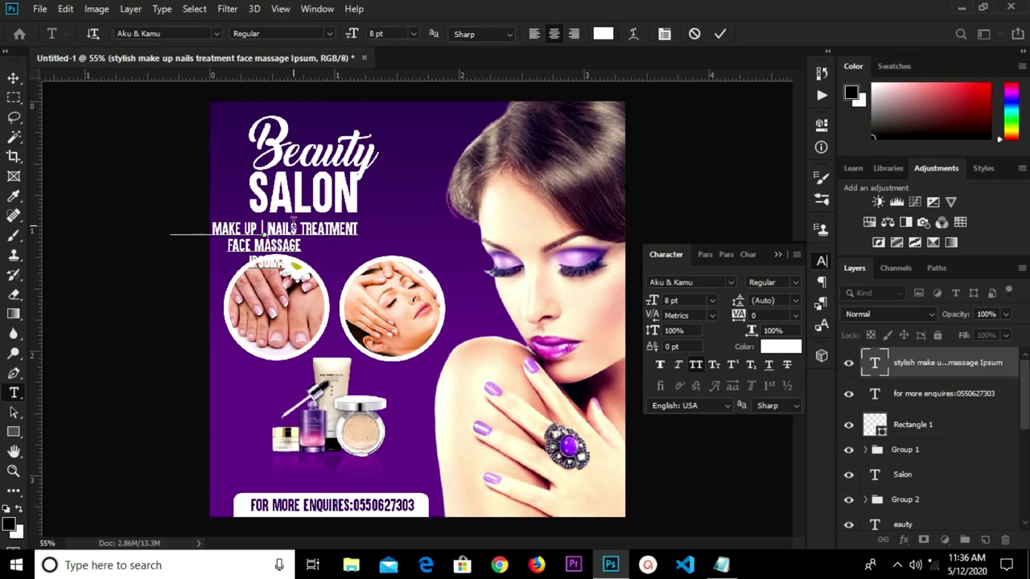
{"action": "left_click", "coordinate": [359, 229]}
{"action": "key", "text": "Delete"}
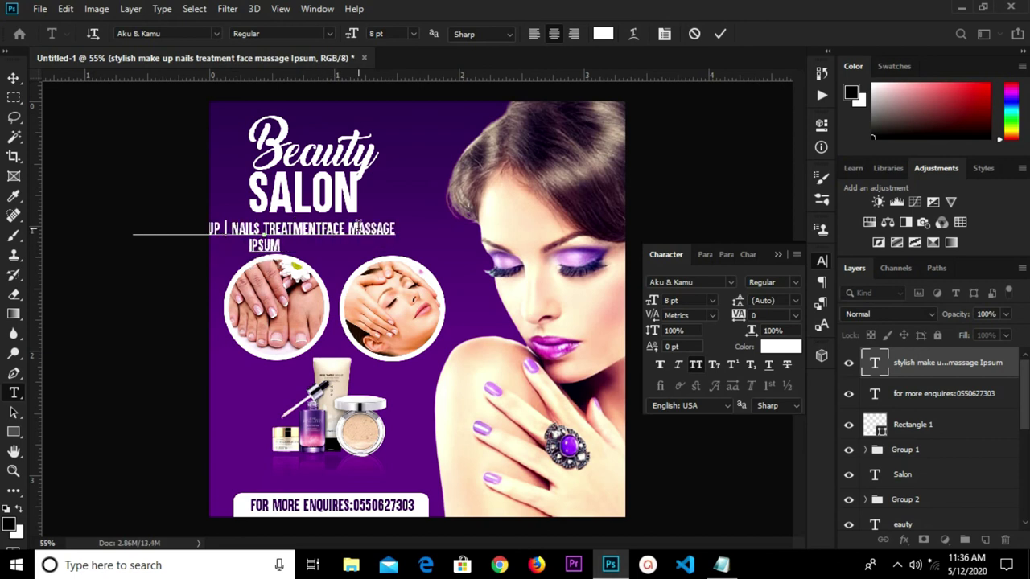
{"action": "type", "text": "|"}
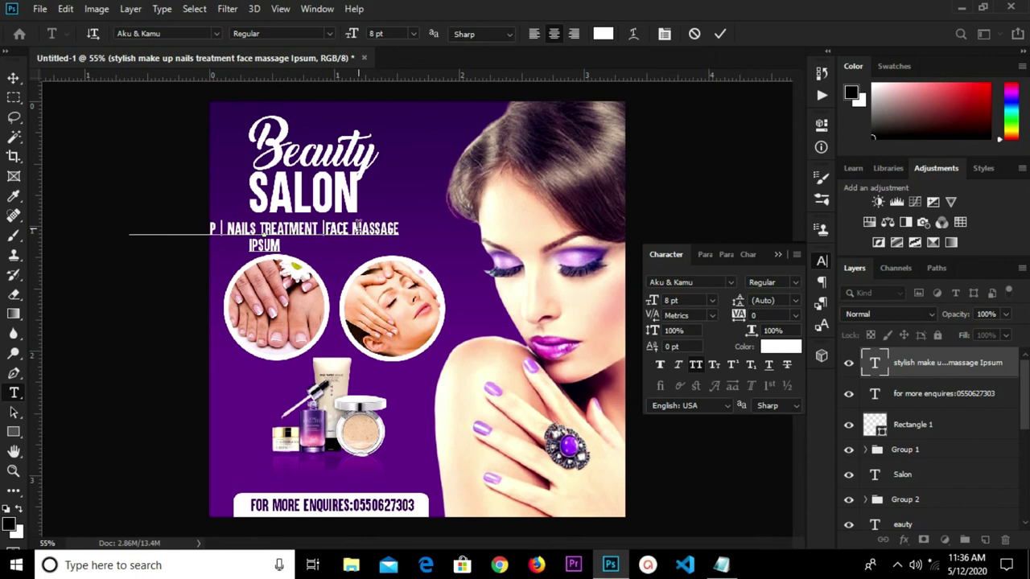
{"action": "left_click", "coordinate": [720, 32]}
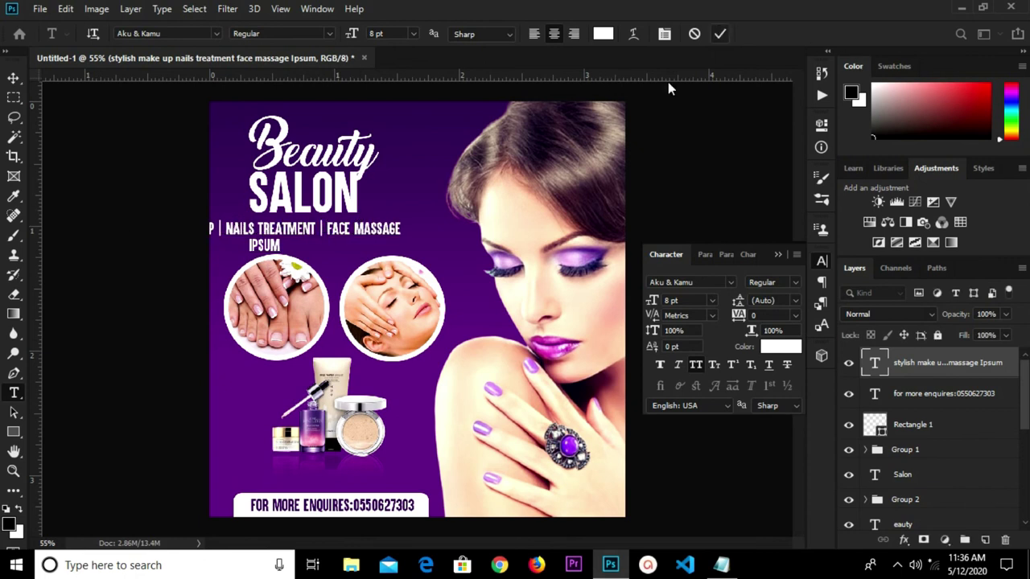
{"action": "double_click", "coordinate": [241, 246]}
{"action": "key", "text": "BackSpace"}
{"action": "left_click", "coordinate": [13, 78]}
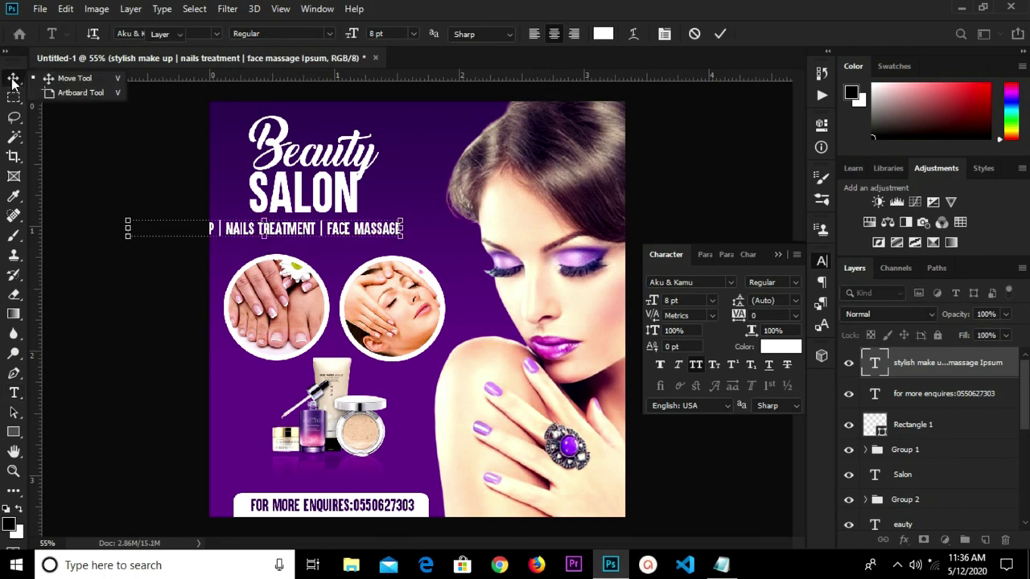
- Resize the services line to 6 pt and centre it across the flyer under SALON
{"action": "left_click", "coordinate": [304, 231]}
{"action": "left_click_drag", "start_coordinate": [311, 230], "coordinate": [359, 233]}
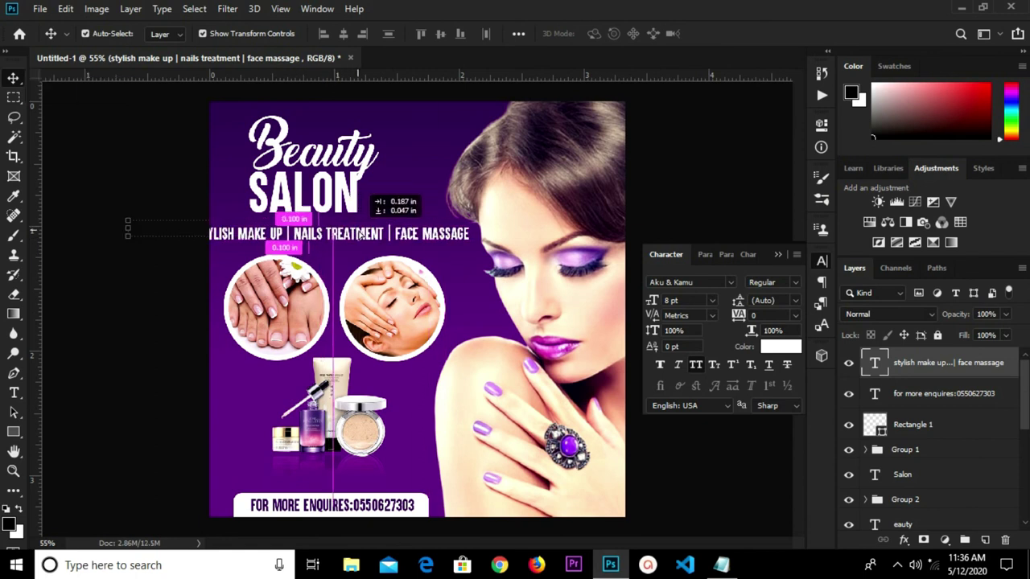
{"action": "left_click_drag", "start_coordinate": [360, 233], "coordinate": [376, 234]}
{"action": "left_click", "coordinate": [683, 301]}
{"action": "type", "text": "6"}
{"action": "key", "text": "Return"}
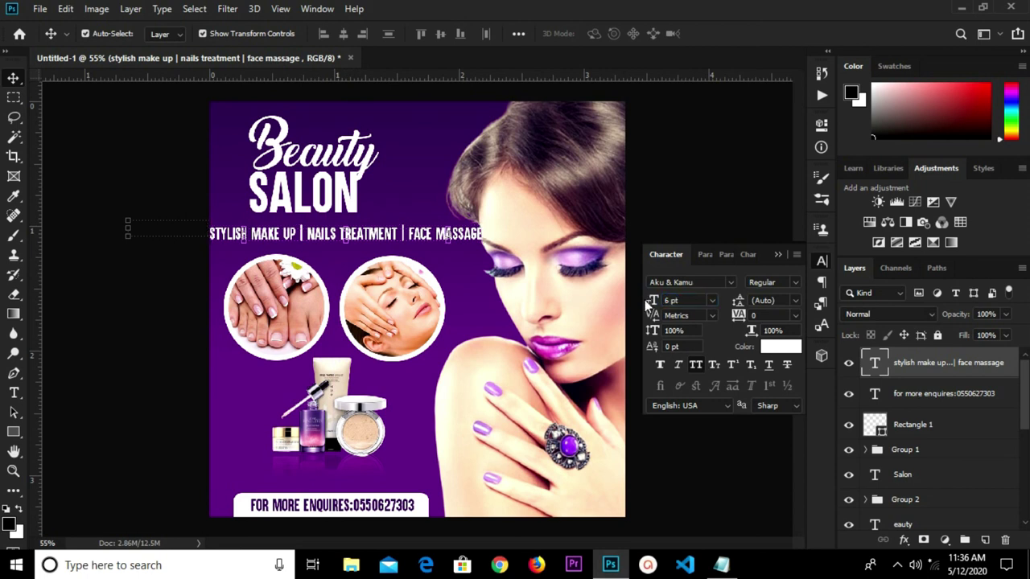
{"action": "scroll", "coordinate": [367, 239], "scroll_direction": "up", "scroll_amount": 1}
{"action": "scroll", "coordinate": [368, 240], "scroll_direction": "up", "scroll_amount": 1}
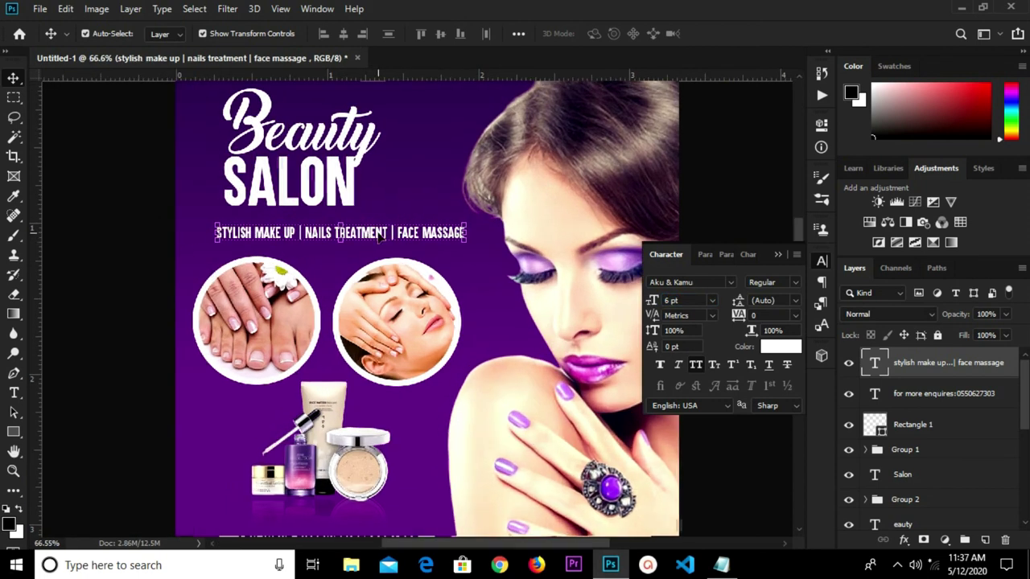
{"action": "left_click_drag", "start_coordinate": [372, 233], "coordinate": [362, 234]}
{"action": "left_click", "coordinate": [406, 197]}
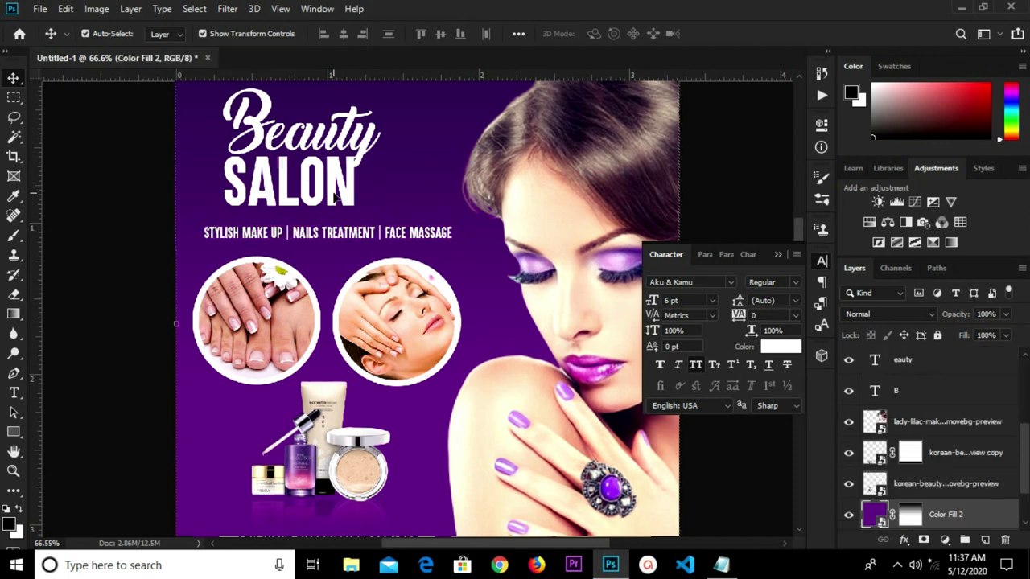
- Group the Salon, eauty and B text layers into one title group
{"action": "scroll", "coordinate": [338, 197], "scroll_direction": "down", "scroll_amount": 1}
{"action": "scroll", "coordinate": [338, 197], "scroll_direction": "down", "scroll_amount": 1}
{"action": "left_click", "coordinate": [304, 205]}
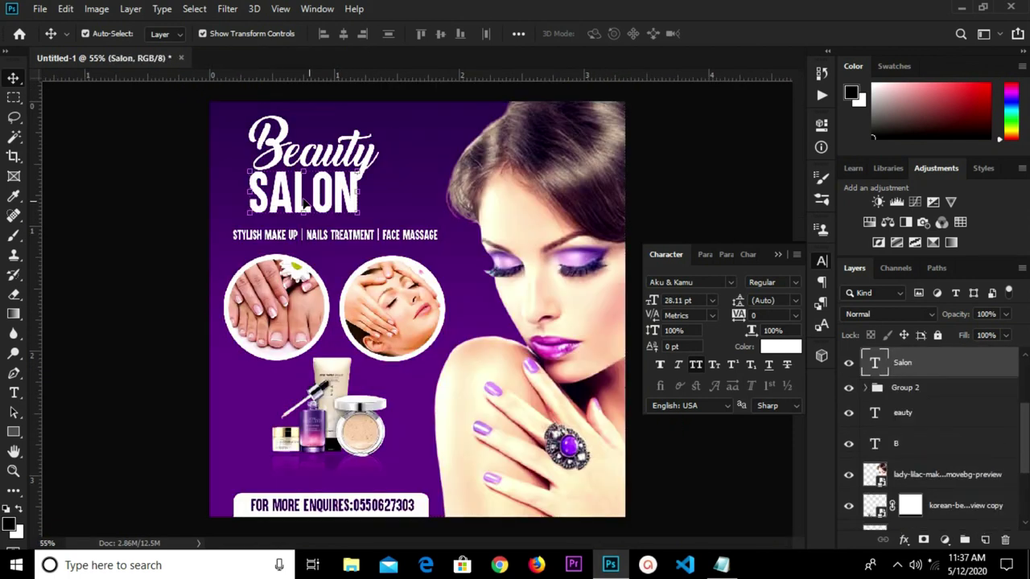
{"action": "scroll", "coordinate": [955, 385], "scroll_direction": "up", "scroll_amount": 3}
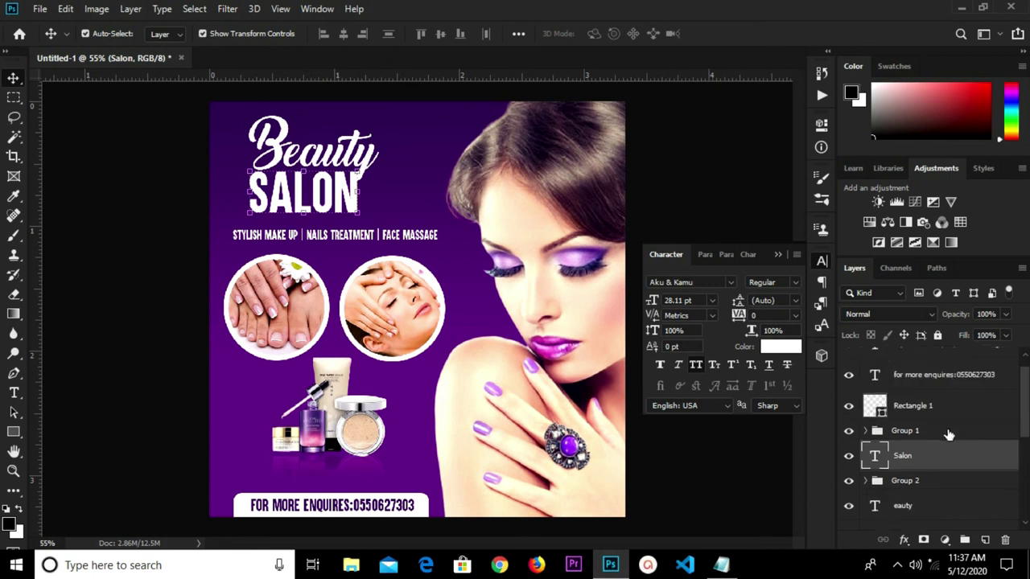
{"action": "scroll", "coordinate": [947, 449], "scroll_direction": "down", "scroll_amount": 1}
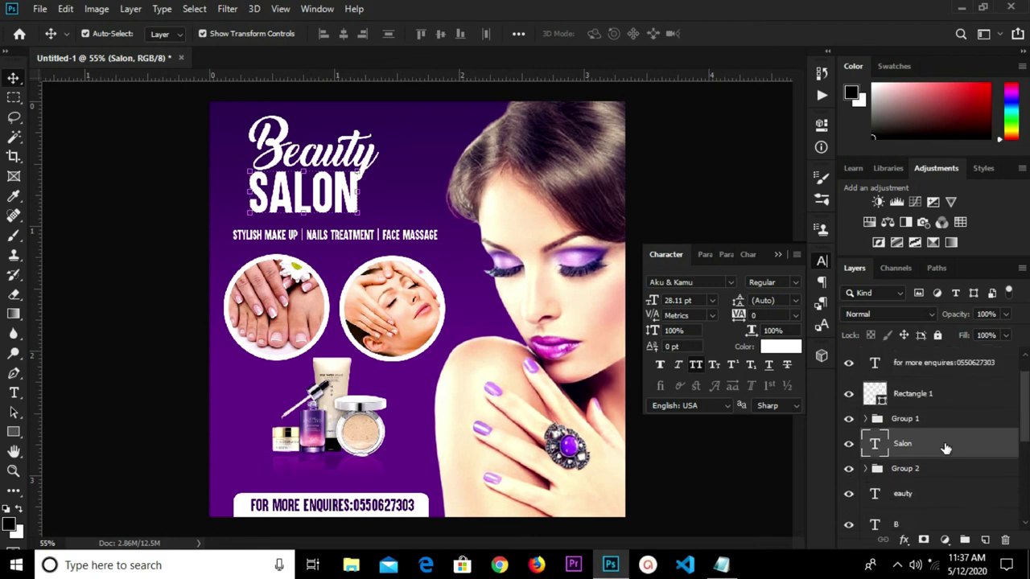
{"action": "left_click", "coordinate": [930, 497]}
{"action": "left_click", "coordinate": [928, 523], "text": "shift"}
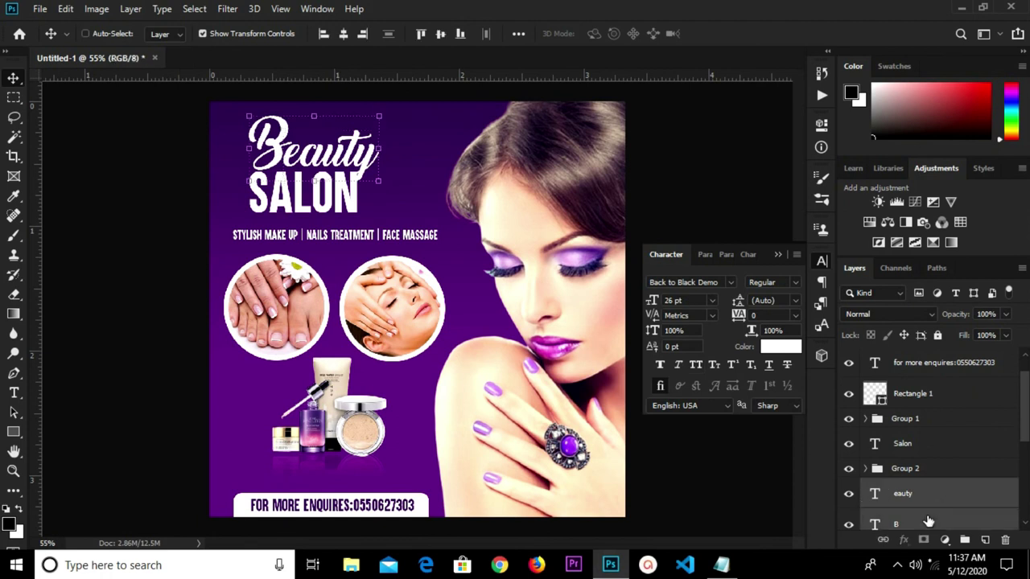
{"action": "left_click", "coordinate": [922, 446], "text": "ctrl"}
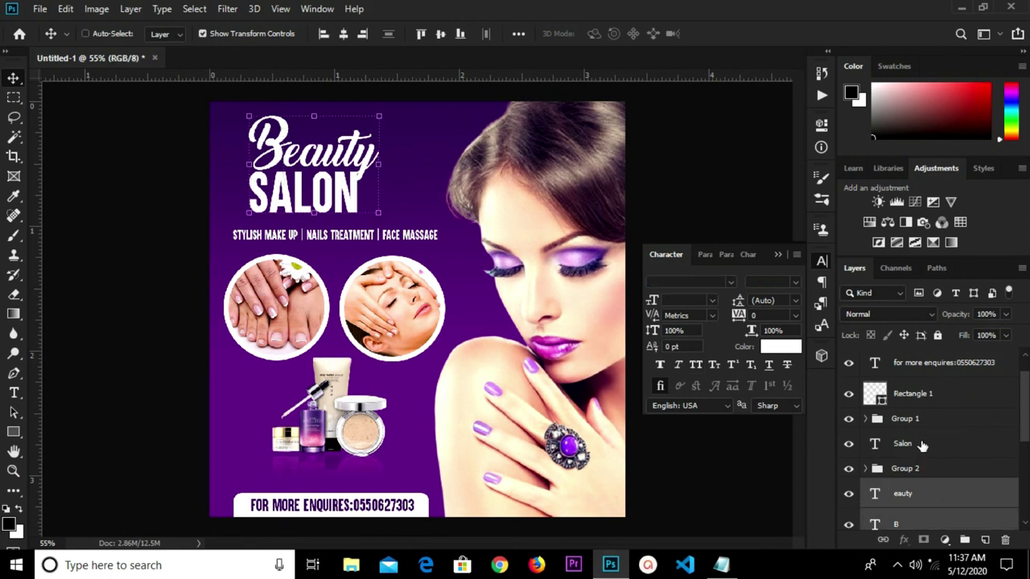
{"action": "key", "text": "ctrl+g"}
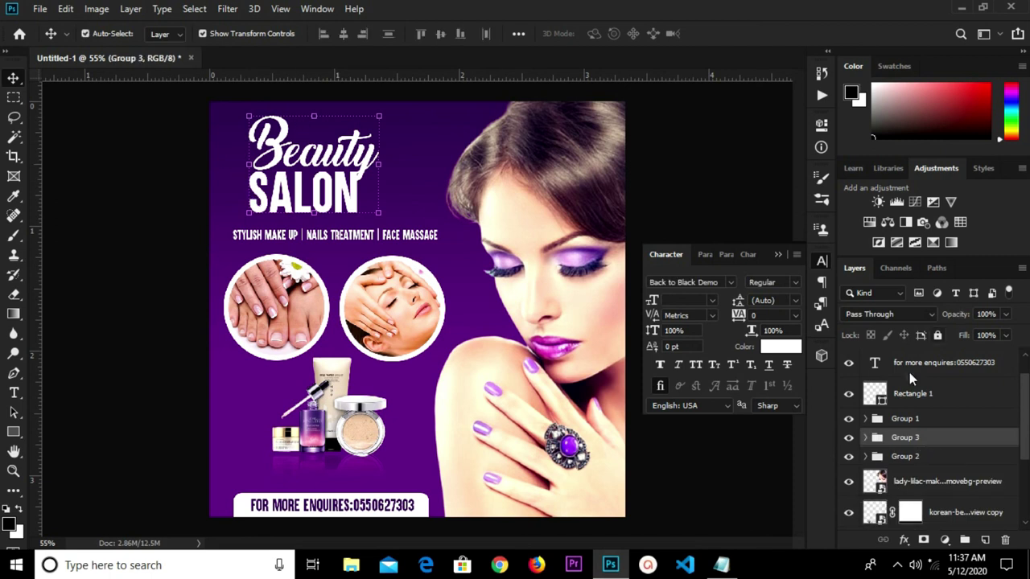
{"action": "left_click", "coordinate": [849, 438]}
{"action": "left_click", "coordinate": [849, 438]}
- Nudge the Beauty SALON title group slightly right using Free Transform
{"action": "key", "text": "Right"}
{"action": "key", "text": "Right"}
{"action": "key", "text": "Right"}
{"action": "key", "text": "Right"}
{"action": "key", "text": "Right"}
{"action": "key", "text": "Right"}
{"action": "key", "text": "Right"}
{"action": "key", "text": "Right"}
{"action": "key", "text": "Right"}
{"action": "key", "text": "Right"}
{"action": "key", "text": "Right"}
{"action": "key", "text": "Right"}
{"action": "key", "text": "Right"}
{"action": "key", "text": "Right"}
{"action": "key", "text": "Right"}
{"action": "key", "text": "Right"}
{"action": "key", "text": "Right"}
{"action": "key", "text": "Right"}
{"action": "key", "text": "Right"}
{"action": "key", "text": "Right"}
{"action": "key", "text": "Right"}
{"action": "left_click", "coordinate": [777, 255]}
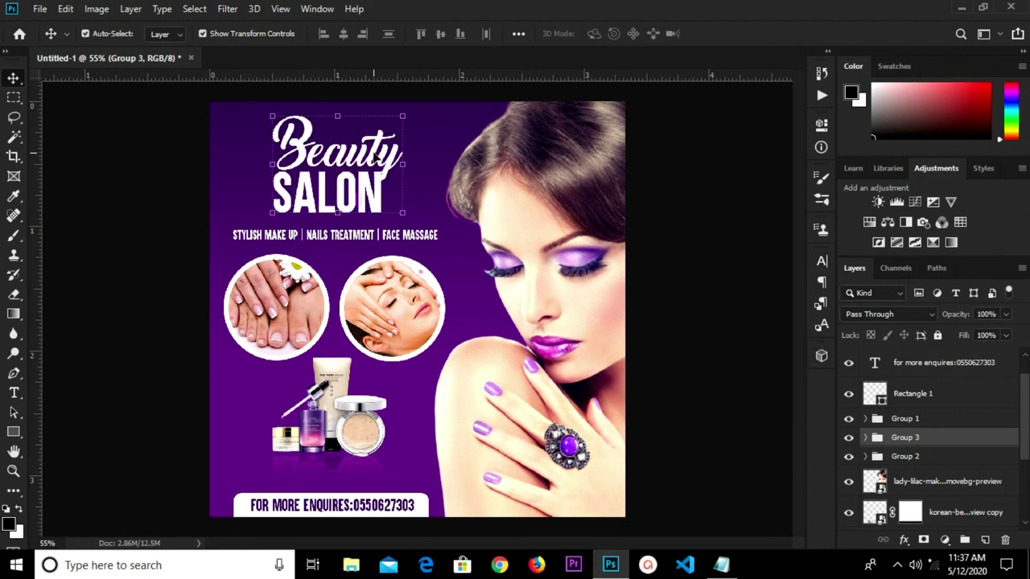
{"action": "key", "text": "ctrl+t"}
{"action": "key", "text": "Right"}
{"action": "key", "text": "Right"}
{"action": "key", "text": "Right"}
{"action": "key", "text": "Right"}
{"action": "key", "text": "Right"}
{"action": "key", "text": "Right"}
{"action": "key", "text": "Right"}
{"action": "key", "text": "Right"}
{"action": "key", "text": "Right"}
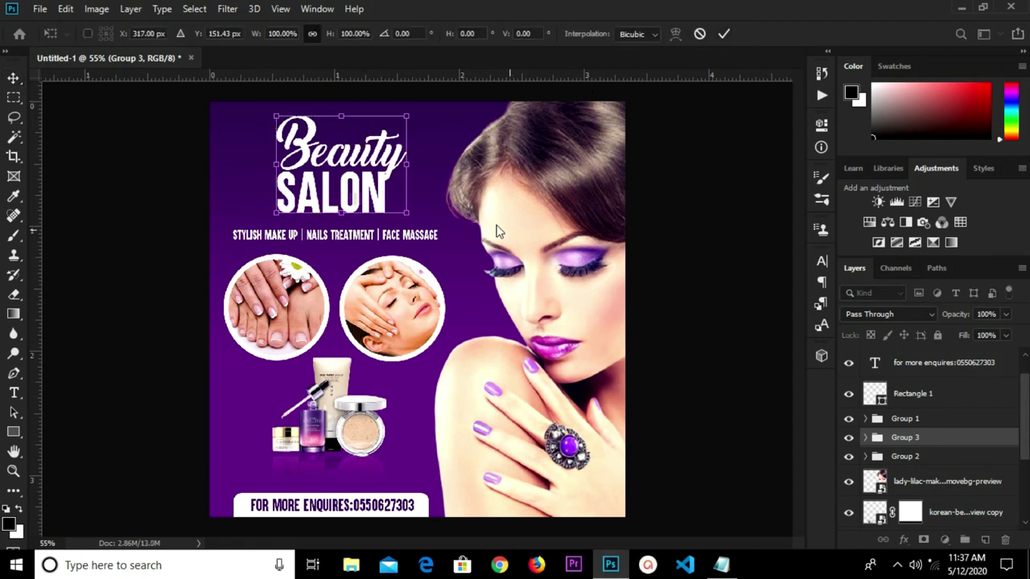
{"action": "left_click", "coordinate": [723, 33]}
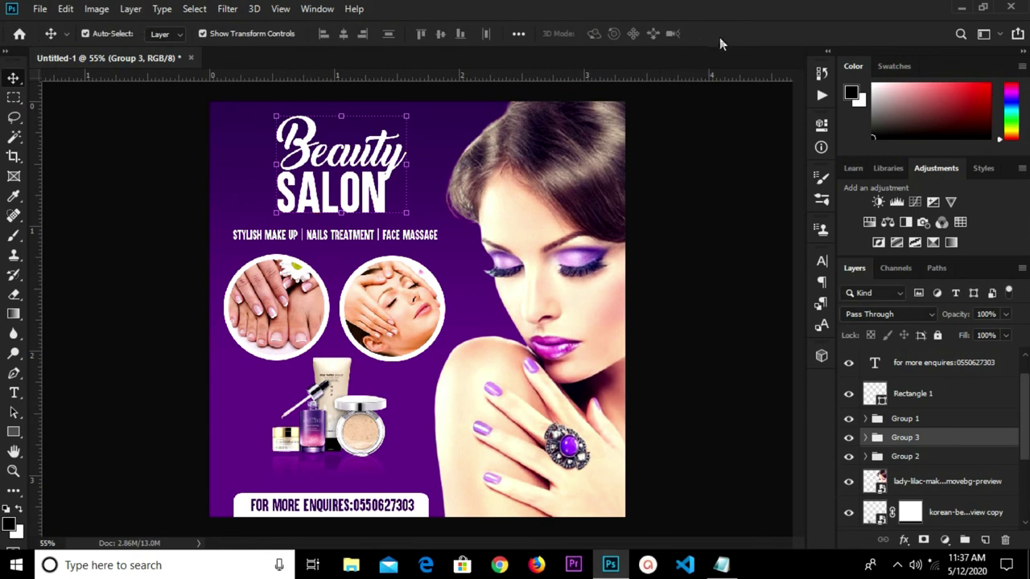
{"action": "key", "text": "ctrl+minus"}
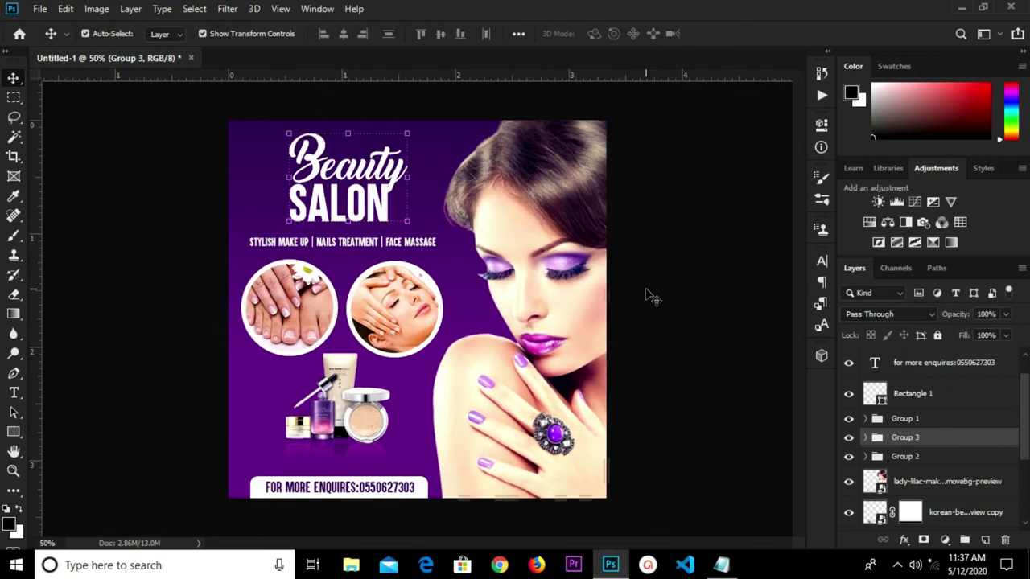
{"action": "key", "text": "ctrl+0"}
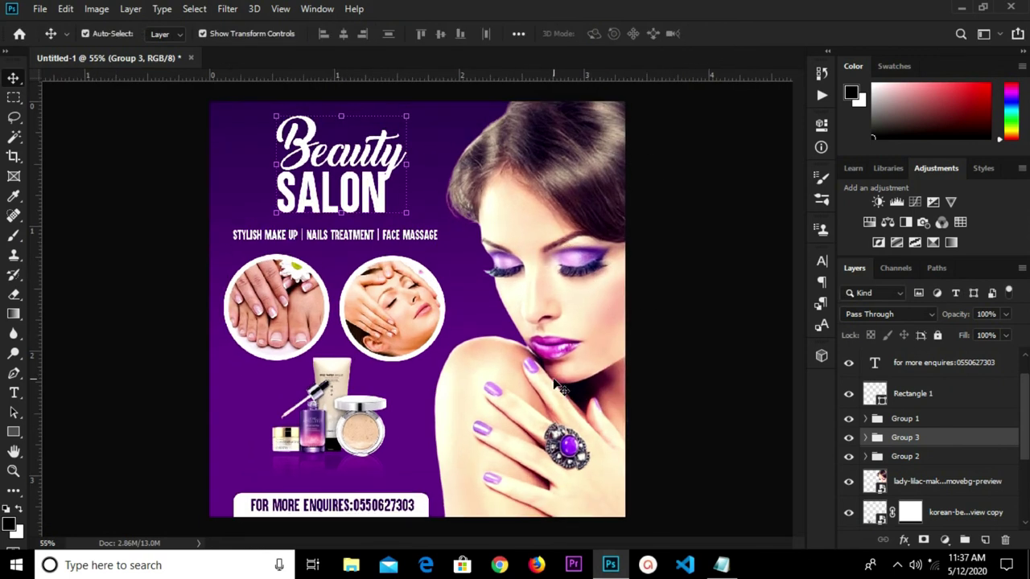
{"action": "double_click", "coordinate": [320, 241]}
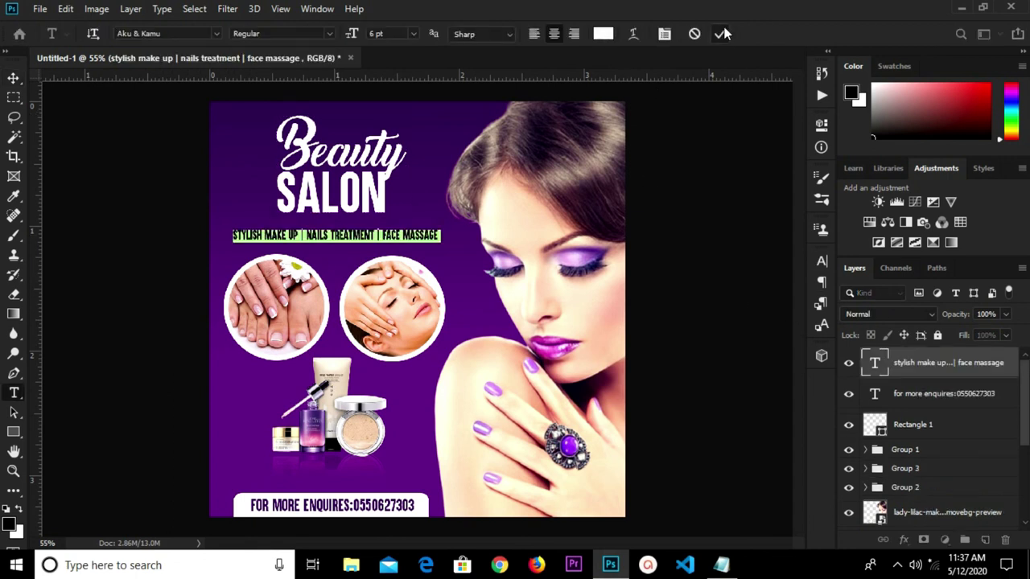
- Set the services line to 7 pt and shift it a few pixels right under the title
{"action": "left_click", "coordinate": [720, 33]}
{"action": "key", "text": "v"}
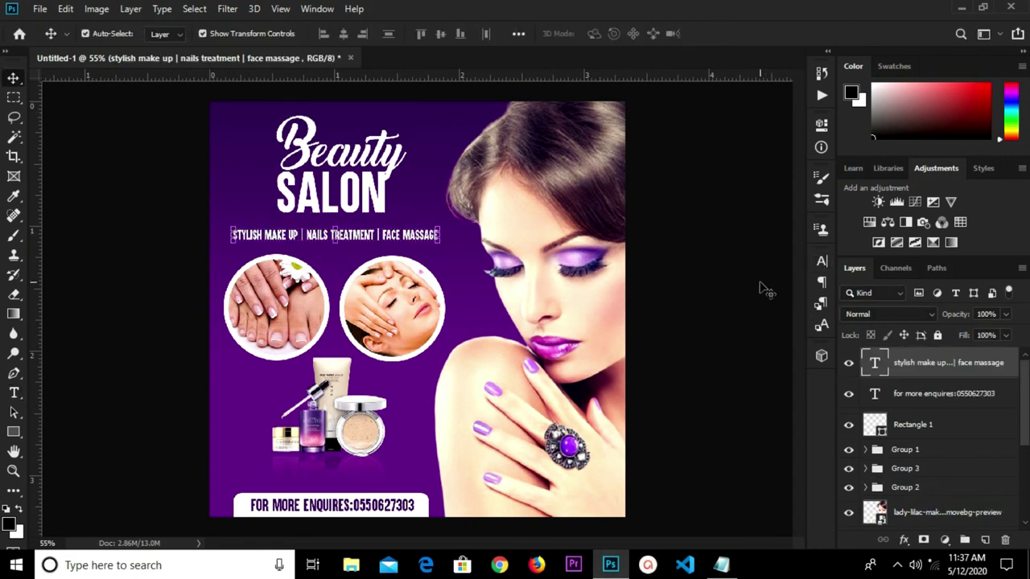
{"action": "left_click", "coordinate": [821, 263]}
{"action": "left_click", "coordinate": [696, 299]}
{"action": "type", "text": "7"}
{"action": "key", "text": "Return"}
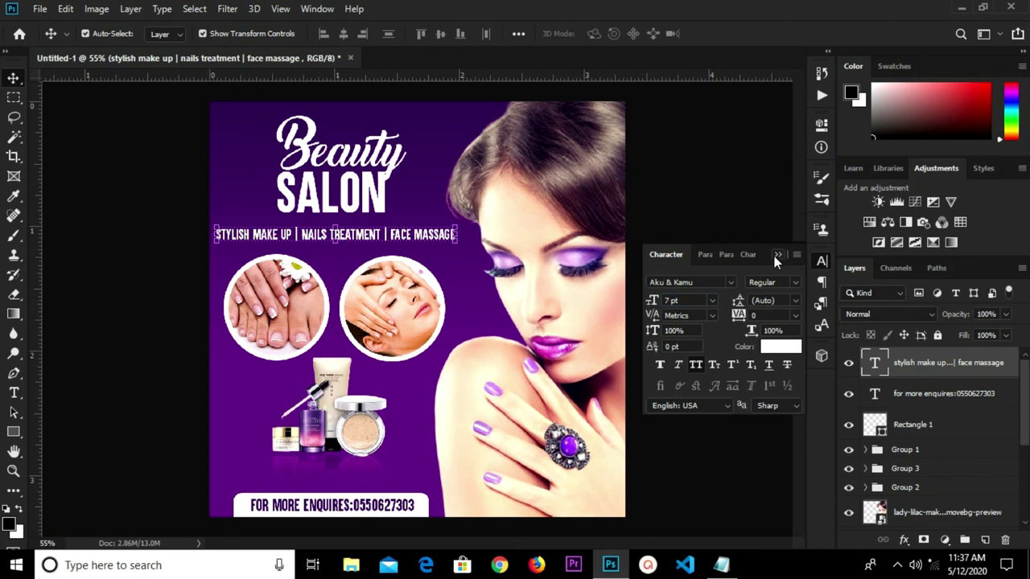
{"action": "left_click", "coordinate": [777, 255]}
{"action": "left_click", "coordinate": [682, 283]}
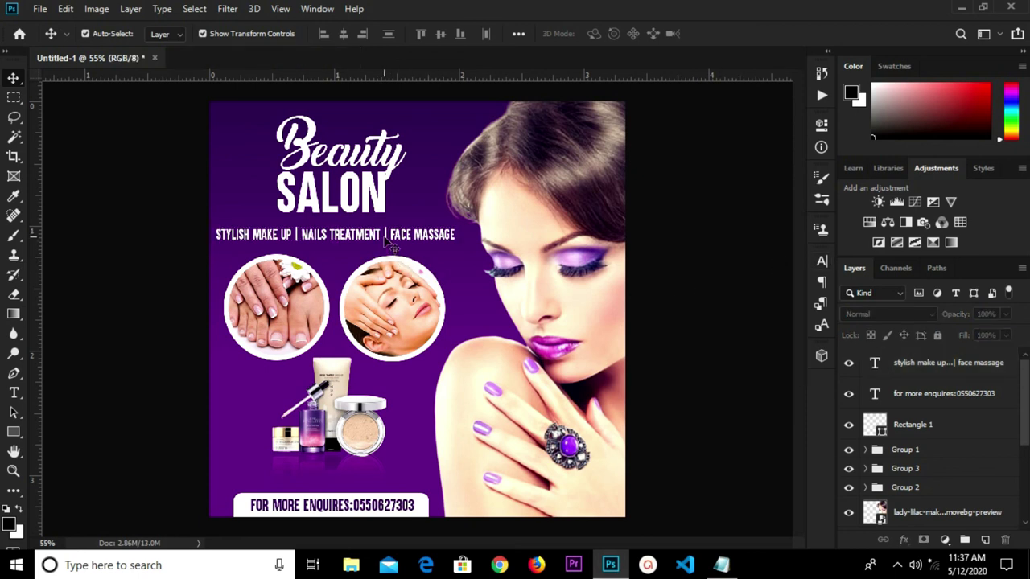
{"action": "left_click", "coordinate": [390, 243]}
{"action": "left_click_drag", "start_coordinate": [391, 243], "coordinate": [395, 243]}
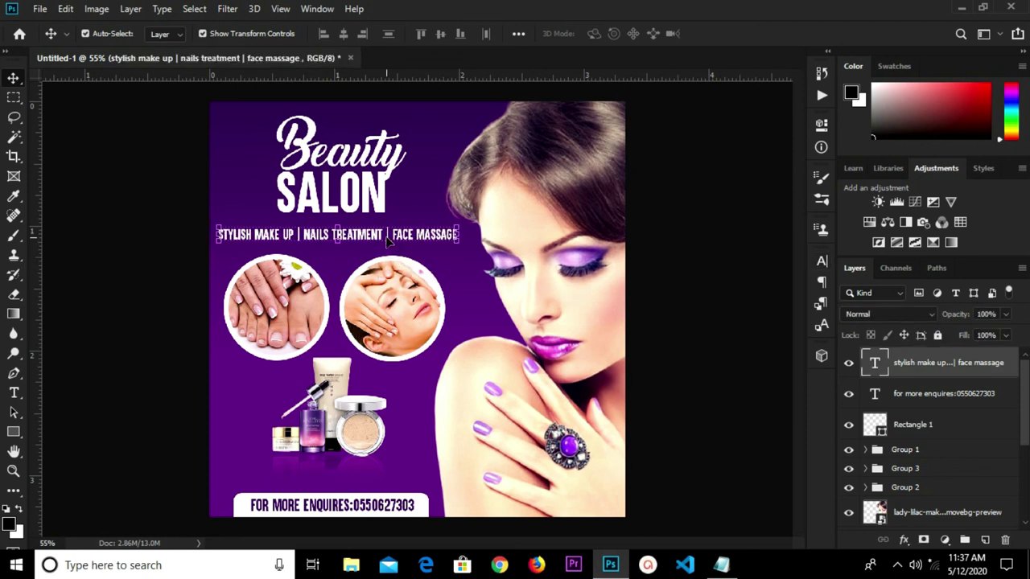
{"action": "left_click", "coordinate": [137, 244]}
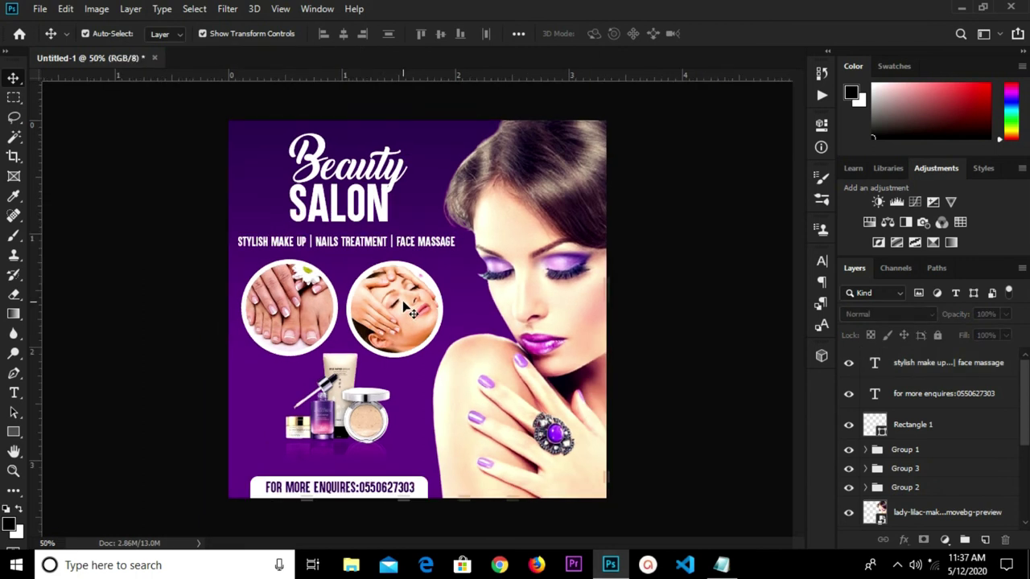